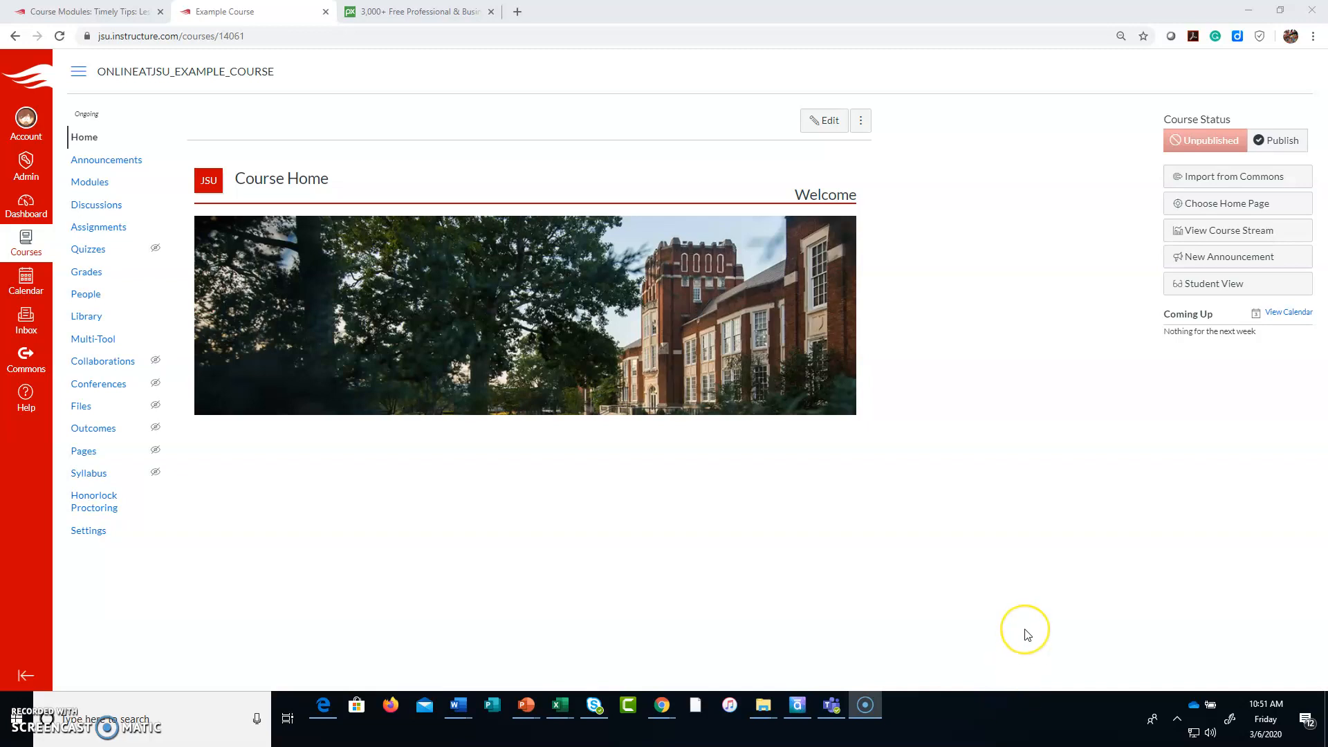
# Step: Add a new assignment named "Case Study 1" to the course's Assignments module
pyautogui.click(100, 181)
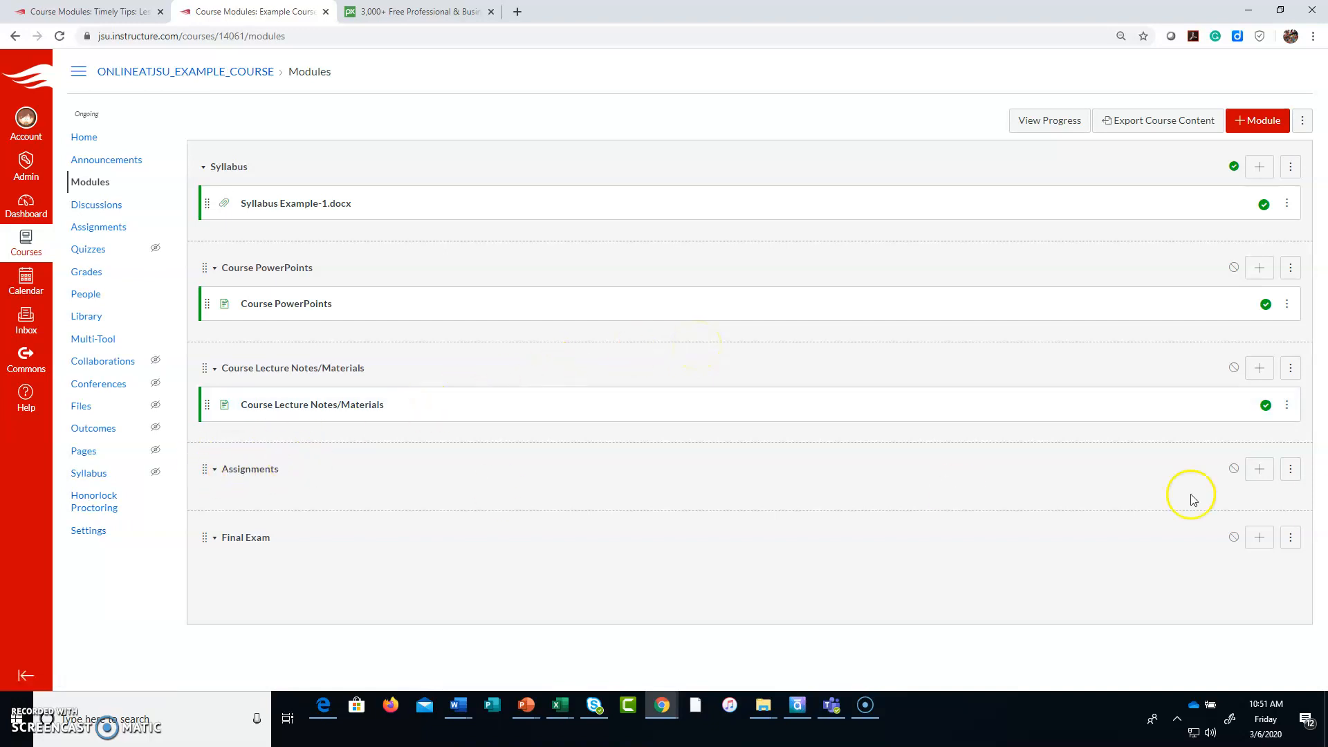
pyautogui.click(1258, 476)
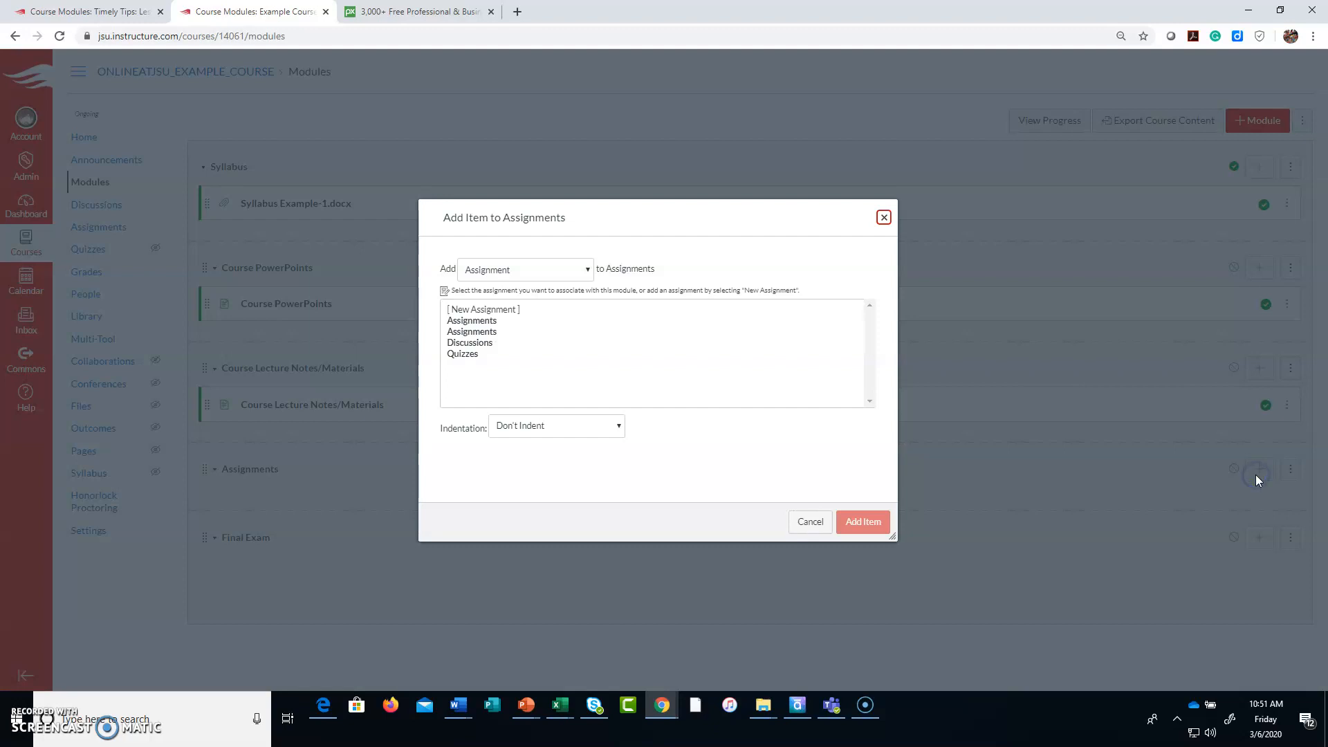
pyautogui.click(537, 270)
pyautogui.click(537, 290)
pyautogui.click(488, 309)
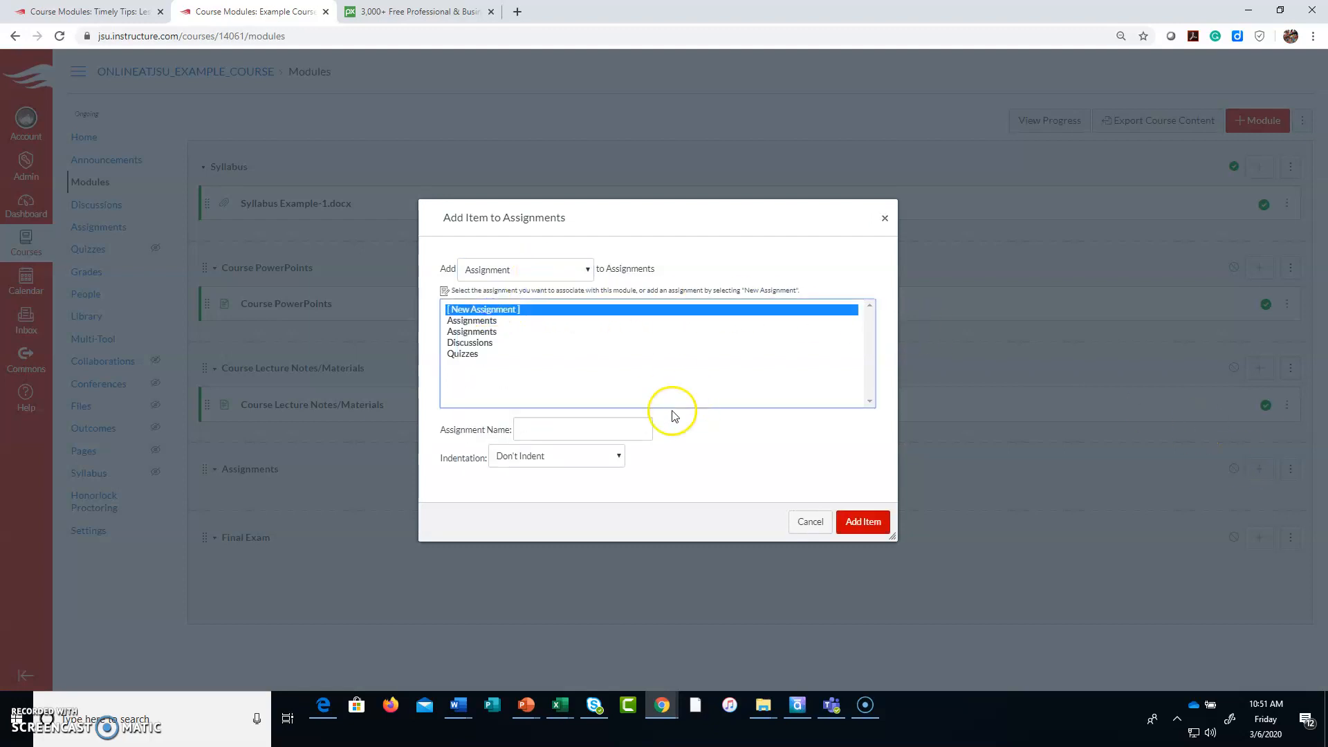
pyautogui.click(601, 428)
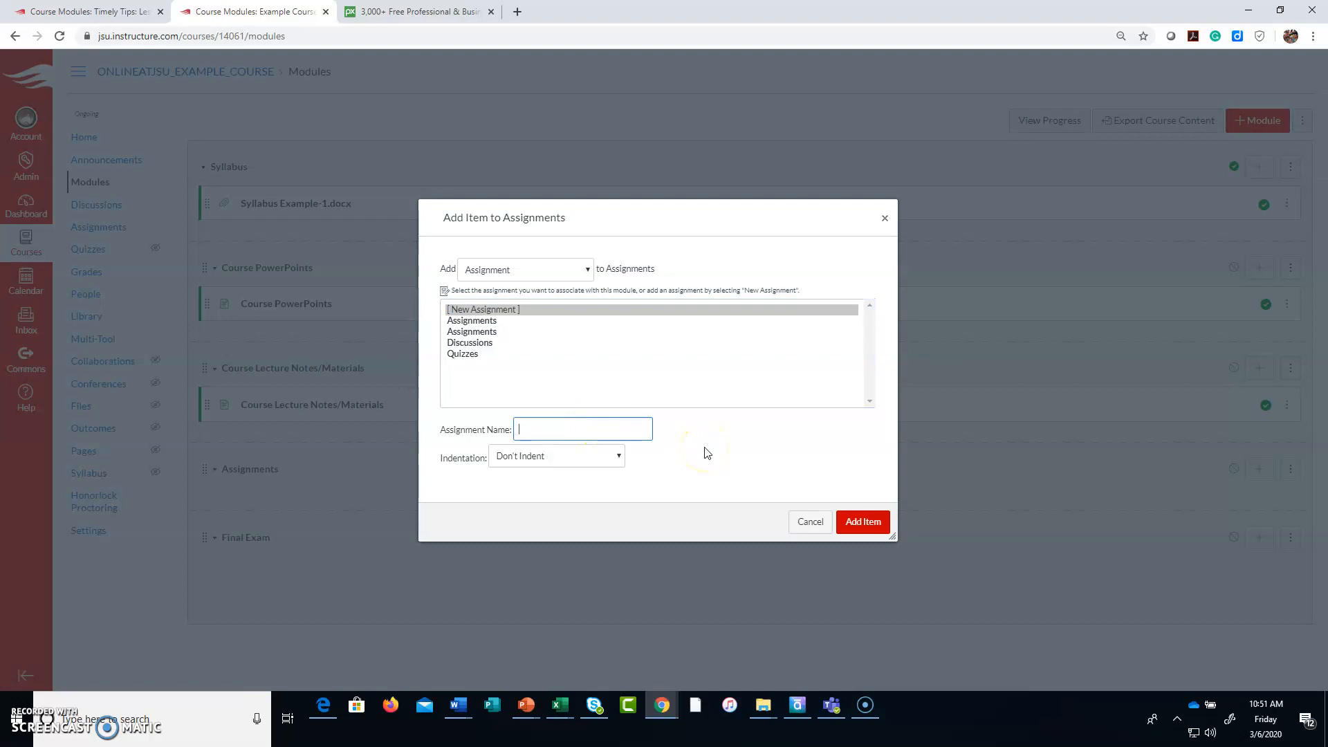
pyautogui.write('Case Study 1')
pyautogui.click(866, 522)
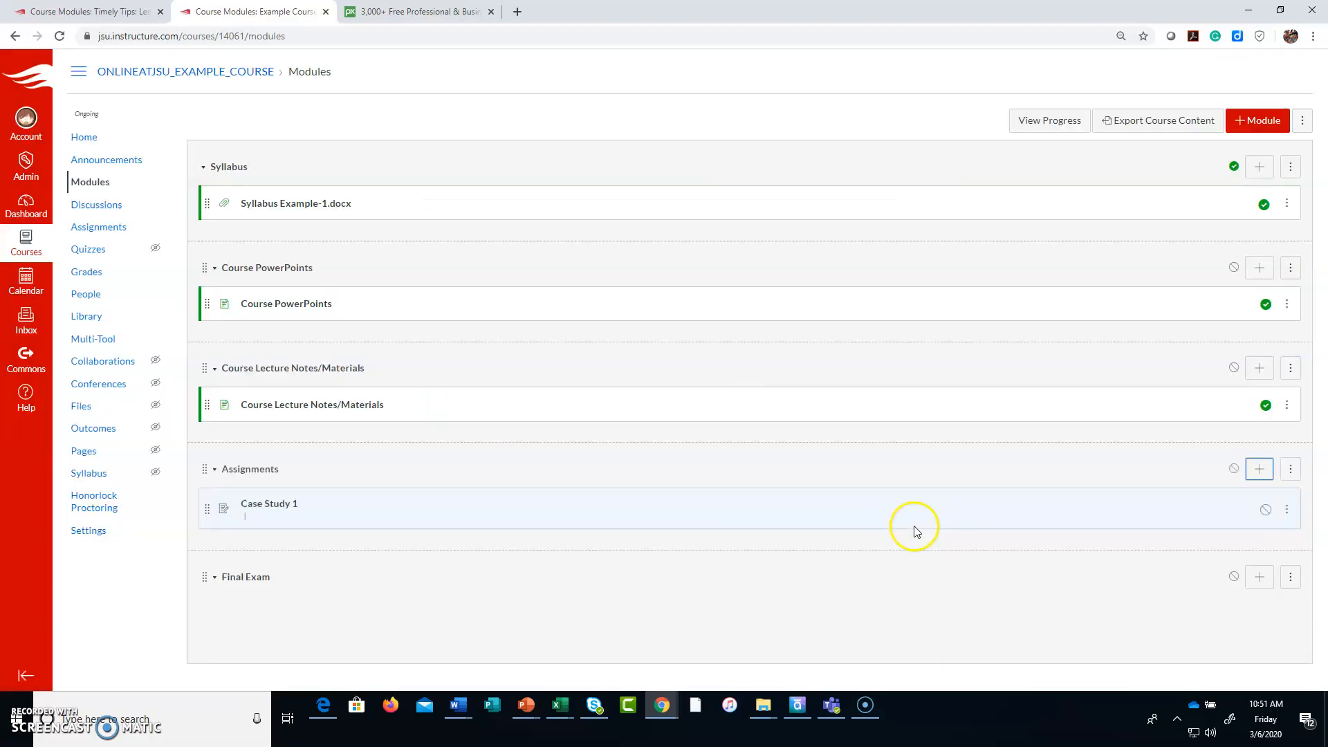
# Step: Add another new assignment named "Case Study 2" to the Assignments module
pyautogui.click(1269, 472)
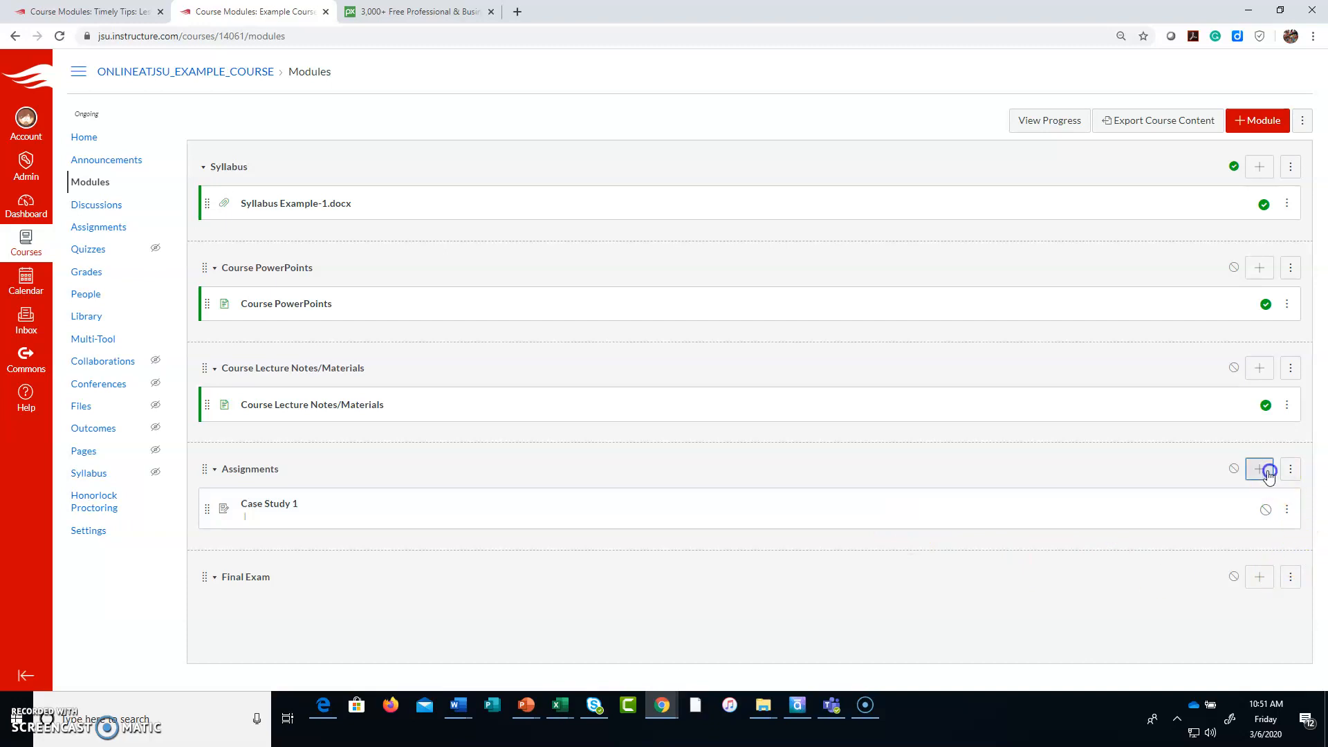
pyautogui.moveTo(588, 426); pyautogui.dragTo(572, 428)
pyautogui.write('2')
pyautogui.click(864, 521)
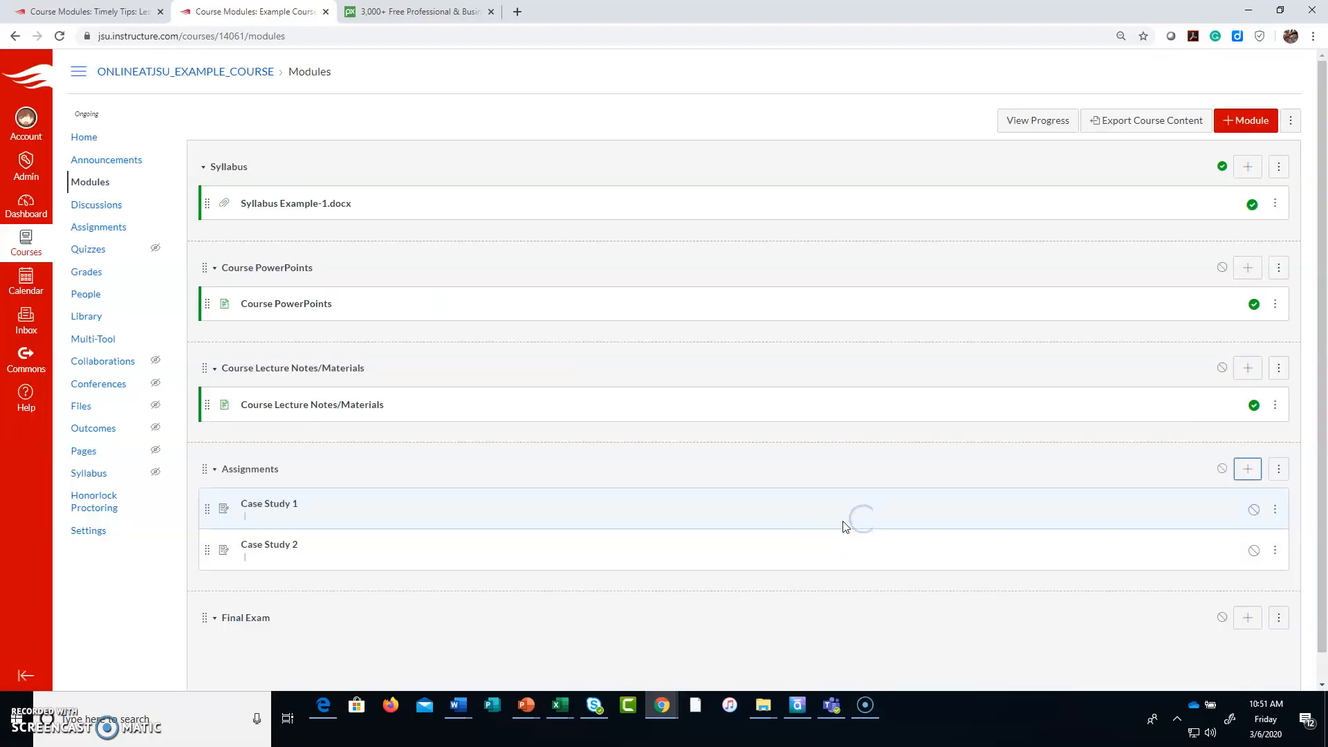
# Step: Add a new assignment named "Topic Report Paper" to the Assignments module
pyautogui.click(1259, 475)
pyautogui.tripleClick(597, 429)
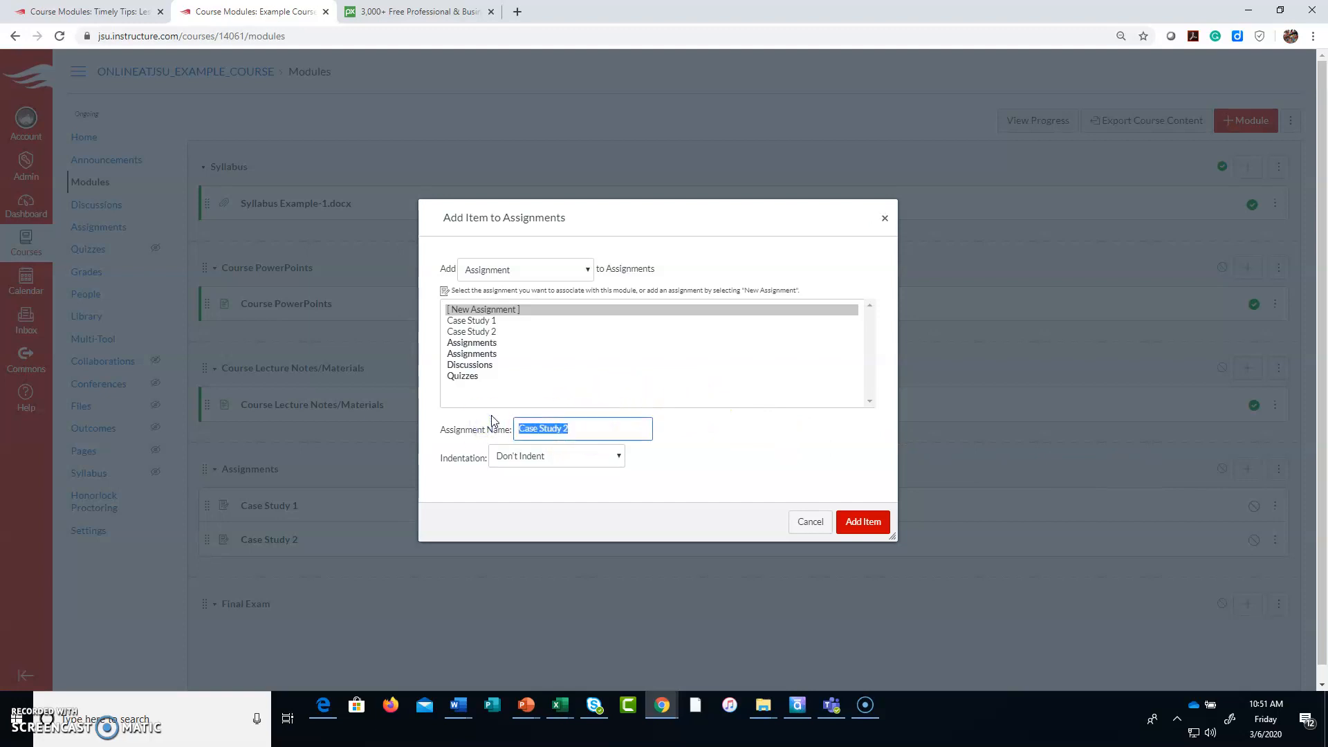
pyautogui.write('Topic Report Paper')
pyautogui.click(863, 522)
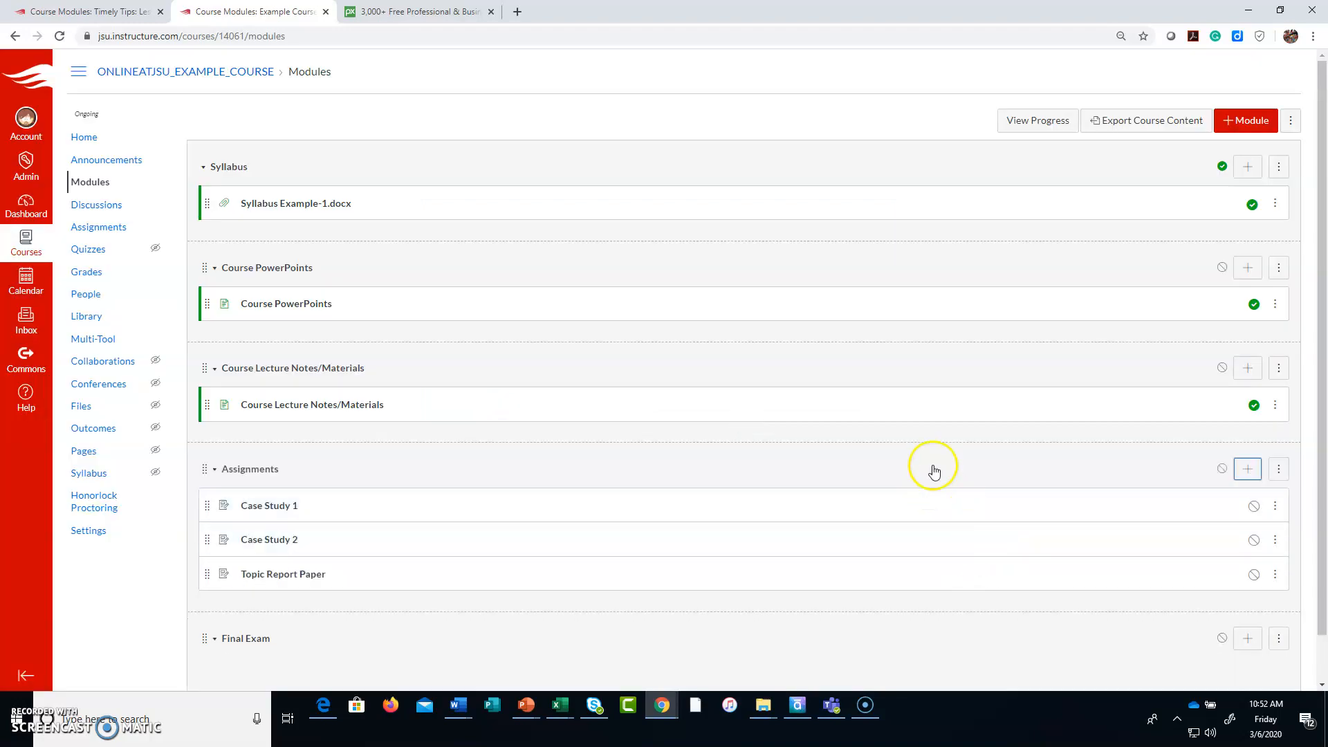
# Step: Open the Case Study 1 assignment from the Assignments module for editing
pyautogui.scroll(-1, 937, 467)
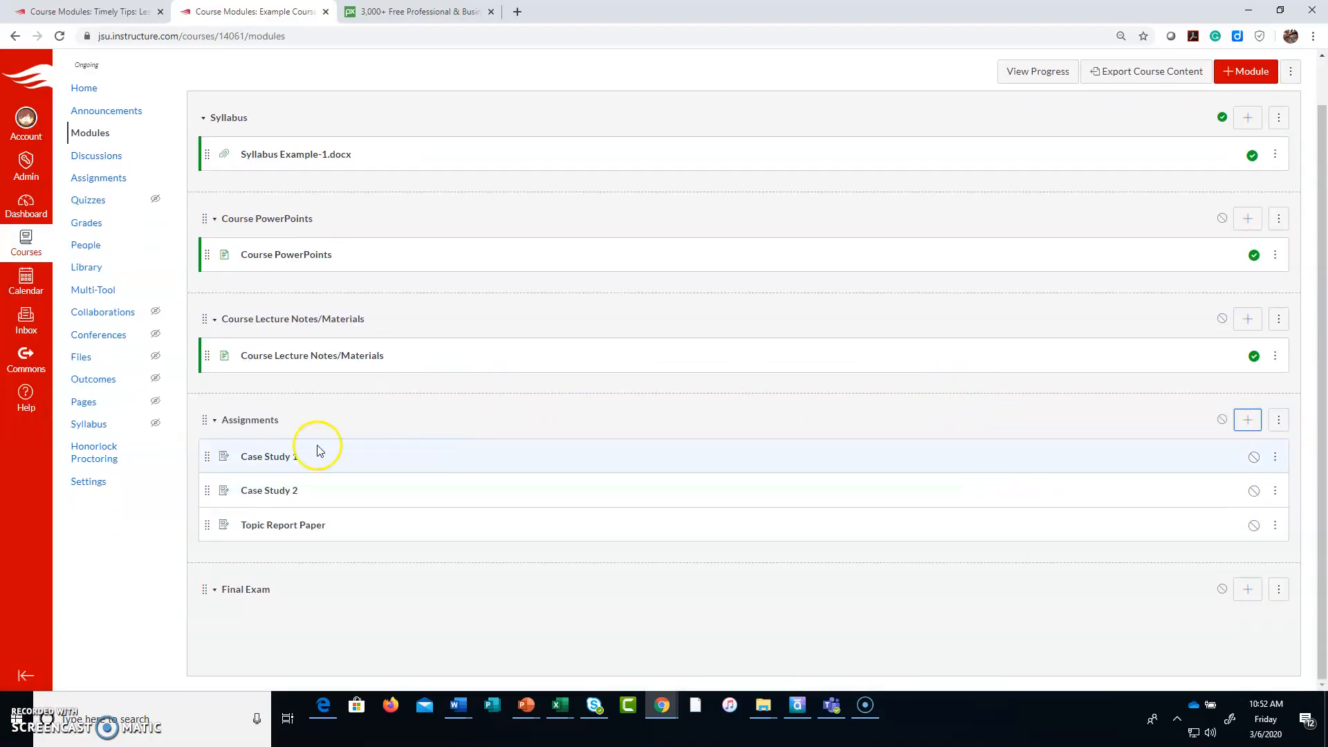
pyautogui.click(263, 457)
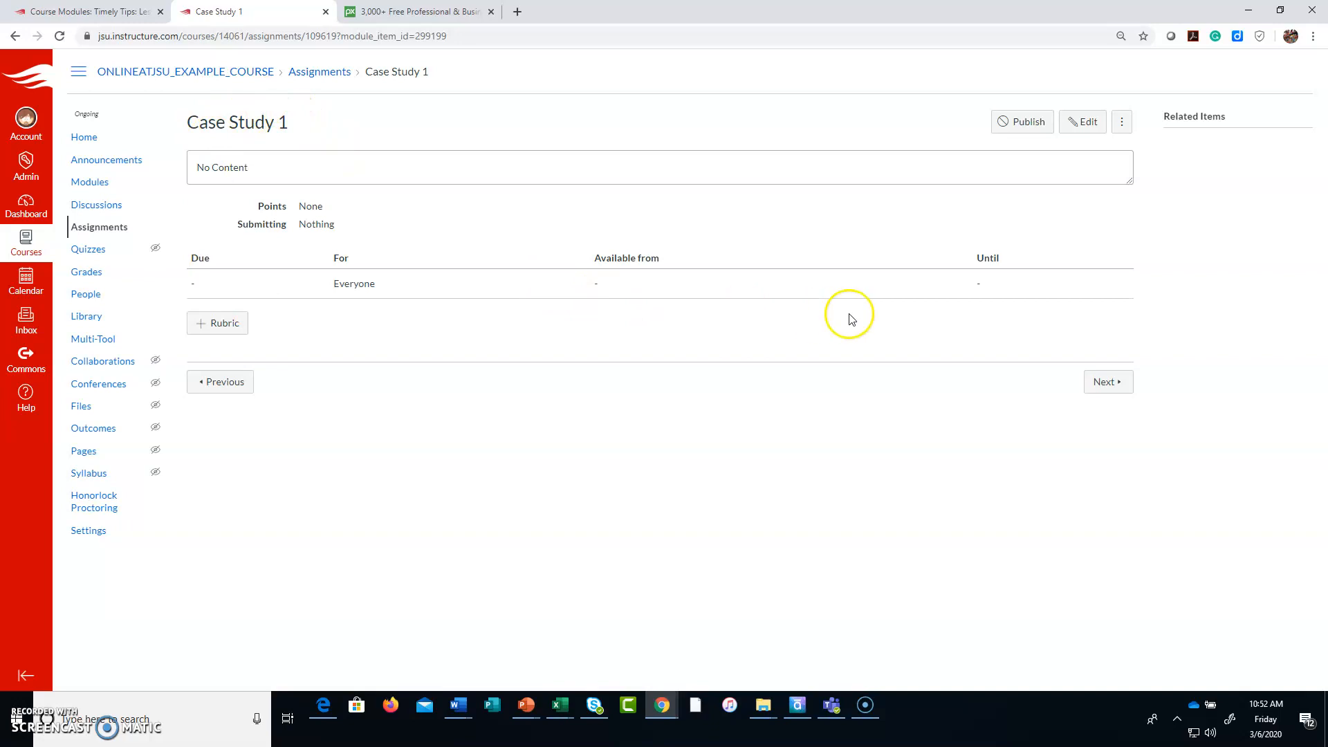
pyautogui.click(1083, 122)
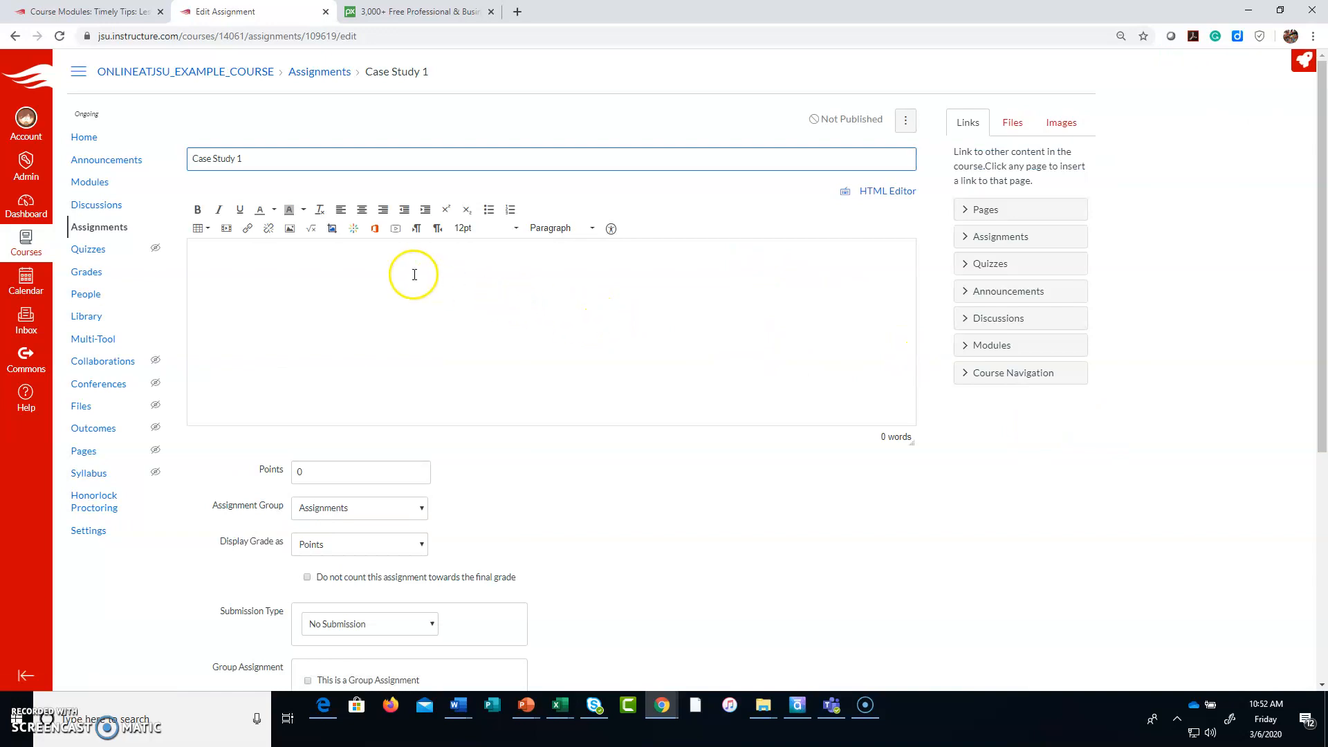
# Step: Write "Review Chapter 1 and Chapter 2 PowerPoints and lecture materials for Test 1 to complete this assignment." as the description's first line
pyautogui.click(267, 282)
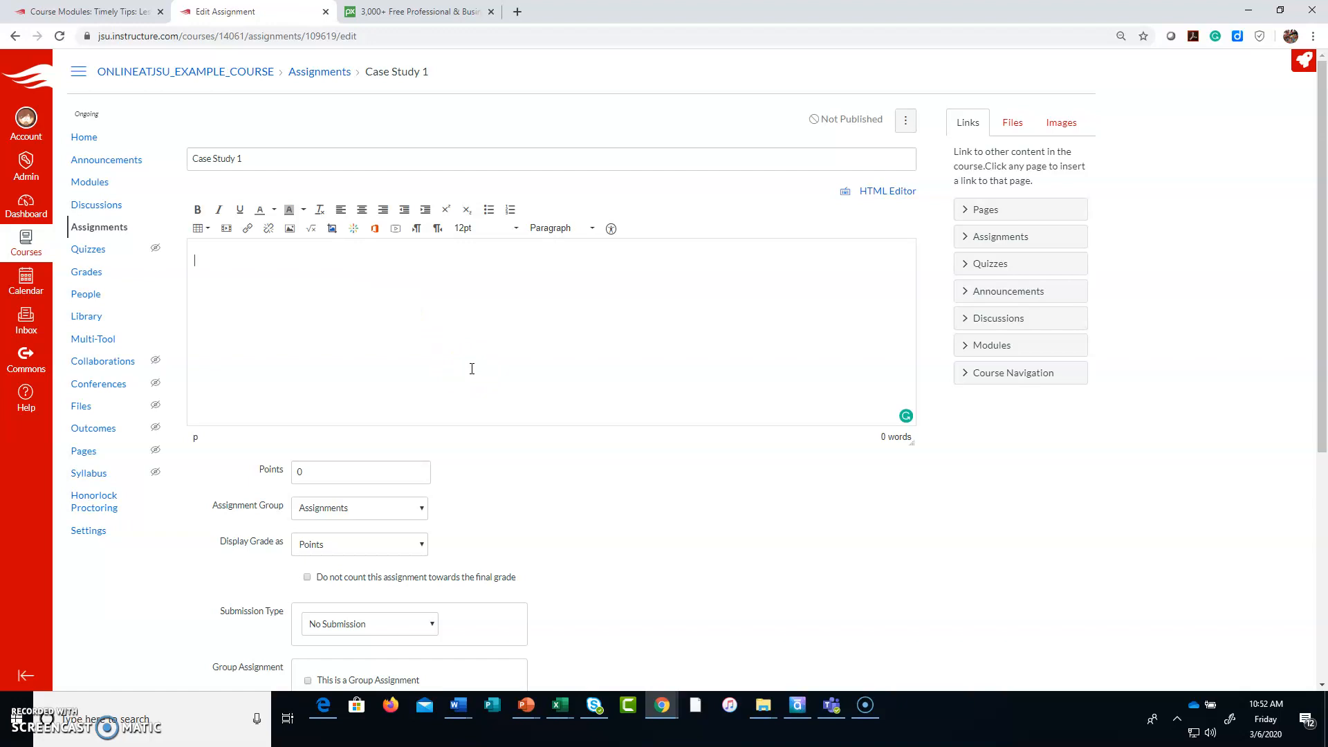
pyautogui.write('Review Chapter 1 and Chapter 2 lecture')
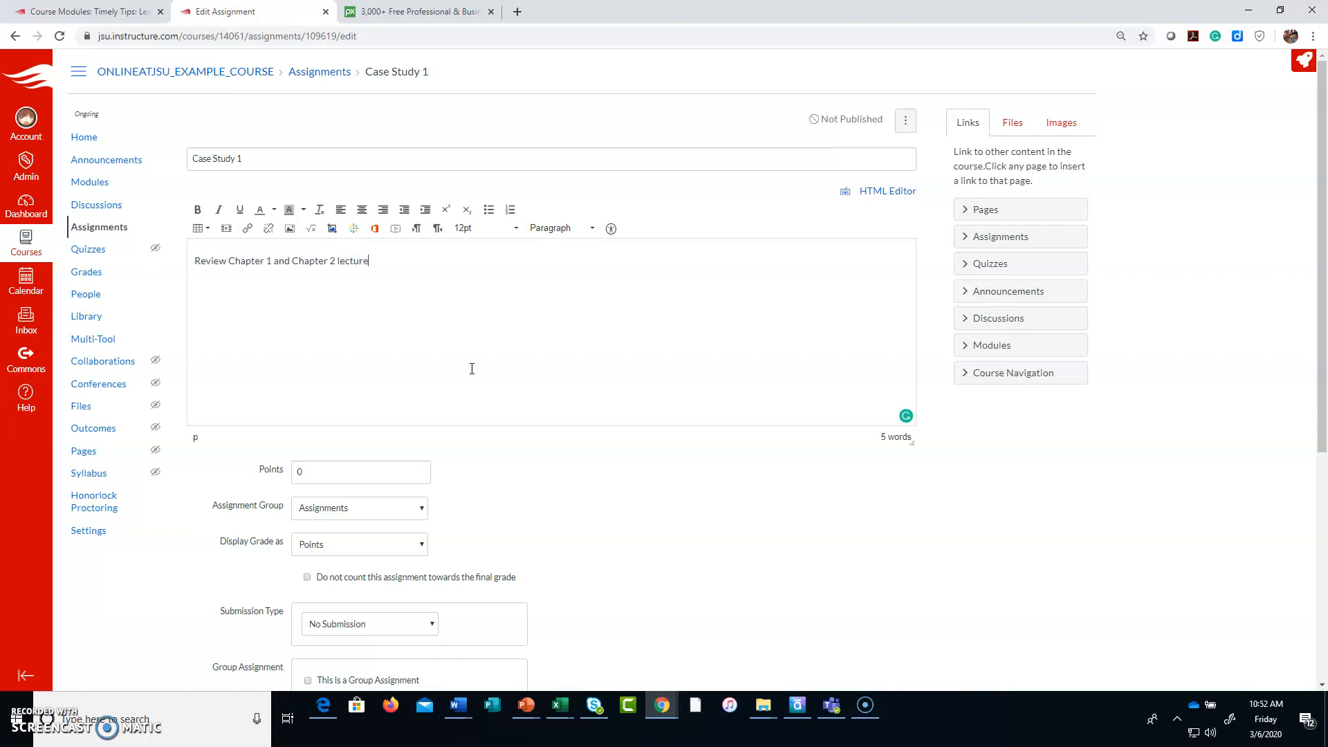
pyautogui.press('BackSpace')
pyautogui.press('BackSpace')
pyautogui.press('BackSpace')
pyautogui.write('PowerPoints, lecture materials for Test 1')
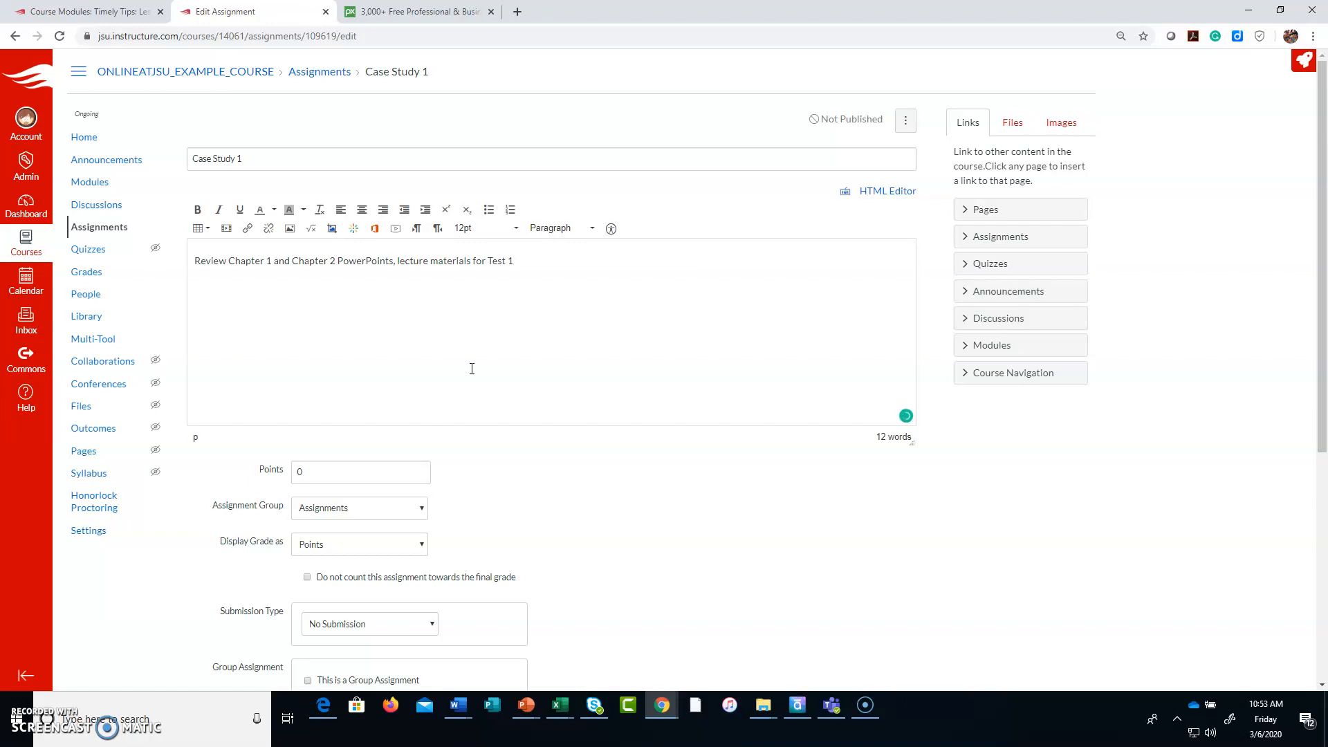
pyautogui.write('to complete this assignment.')
pyautogui.click(397, 263)
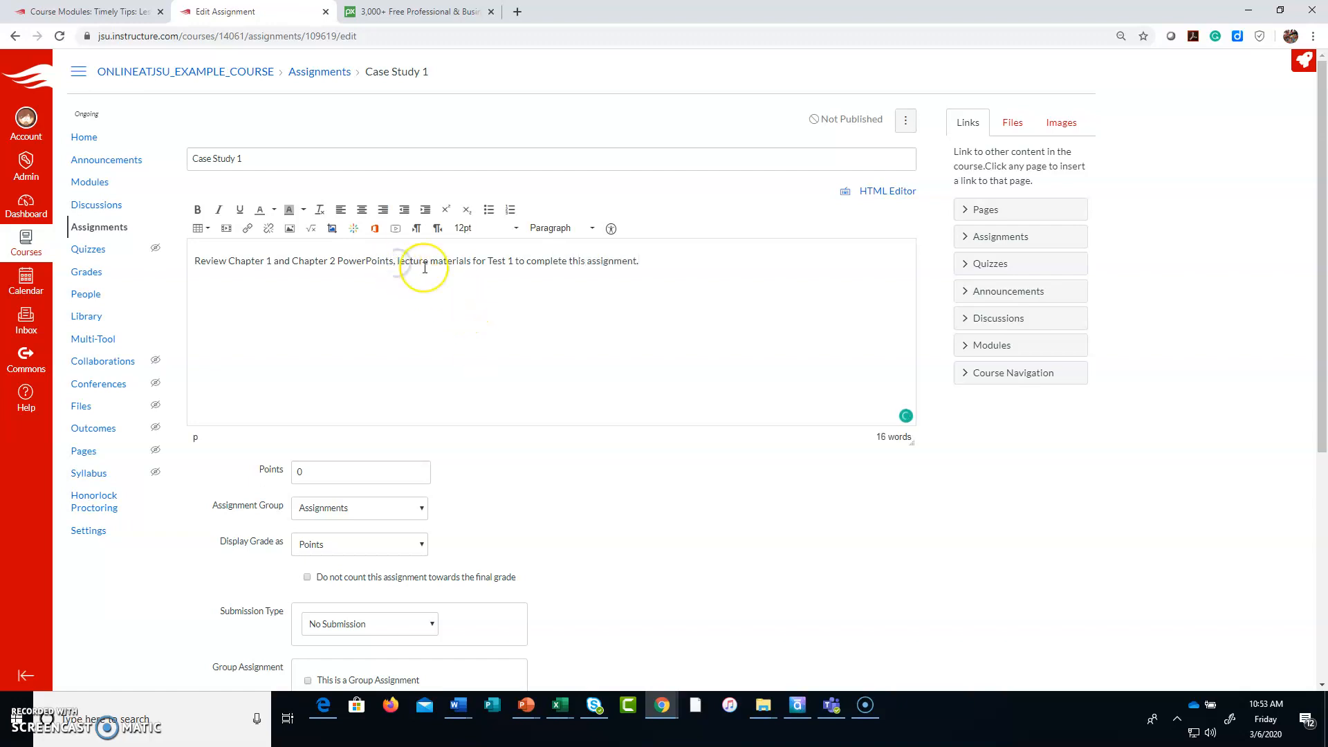
pyautogui.press('BackSpace')
pyautogui.press('BackSpace')
pyautogui.write('and')
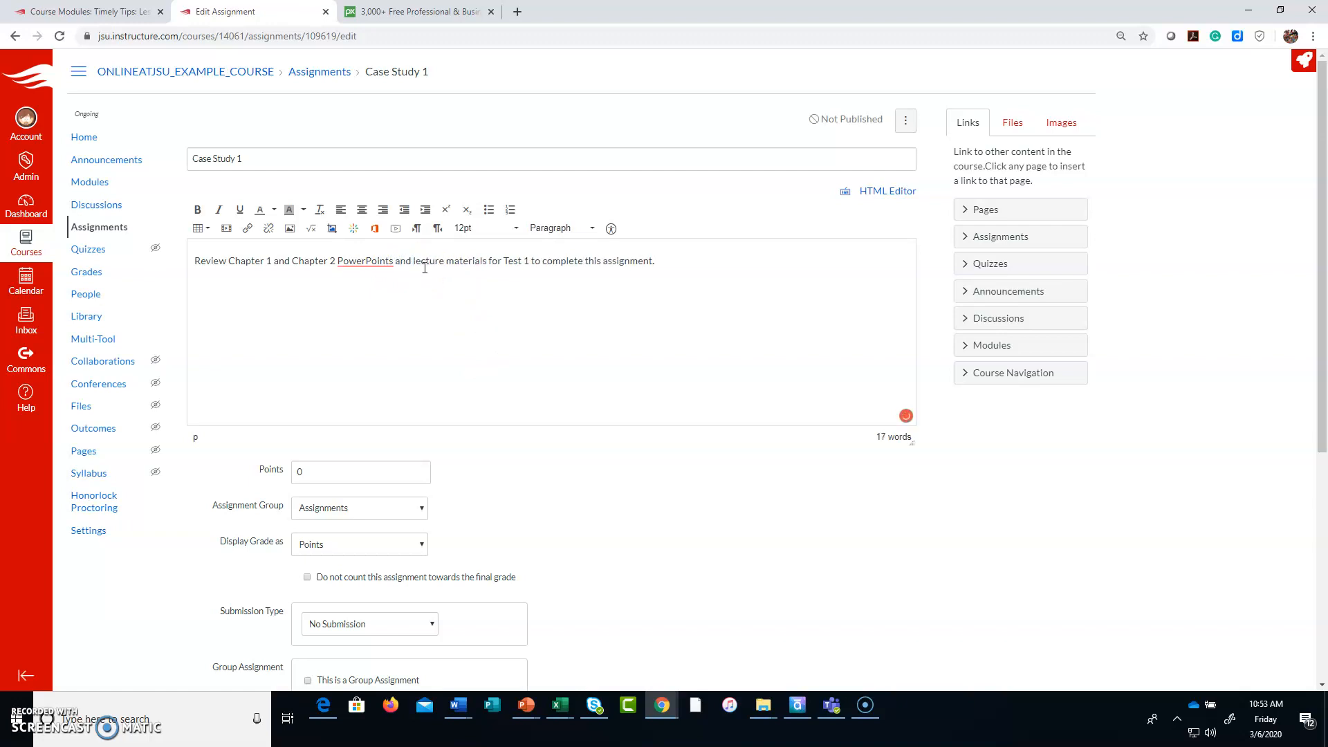
# Step: Add a second description line reading "In this assignment, you will complete Case Study 1. Follow the directions provided."
pyautogui.click(707, 284)
pyautogui.write('In this assignment , you will compl')
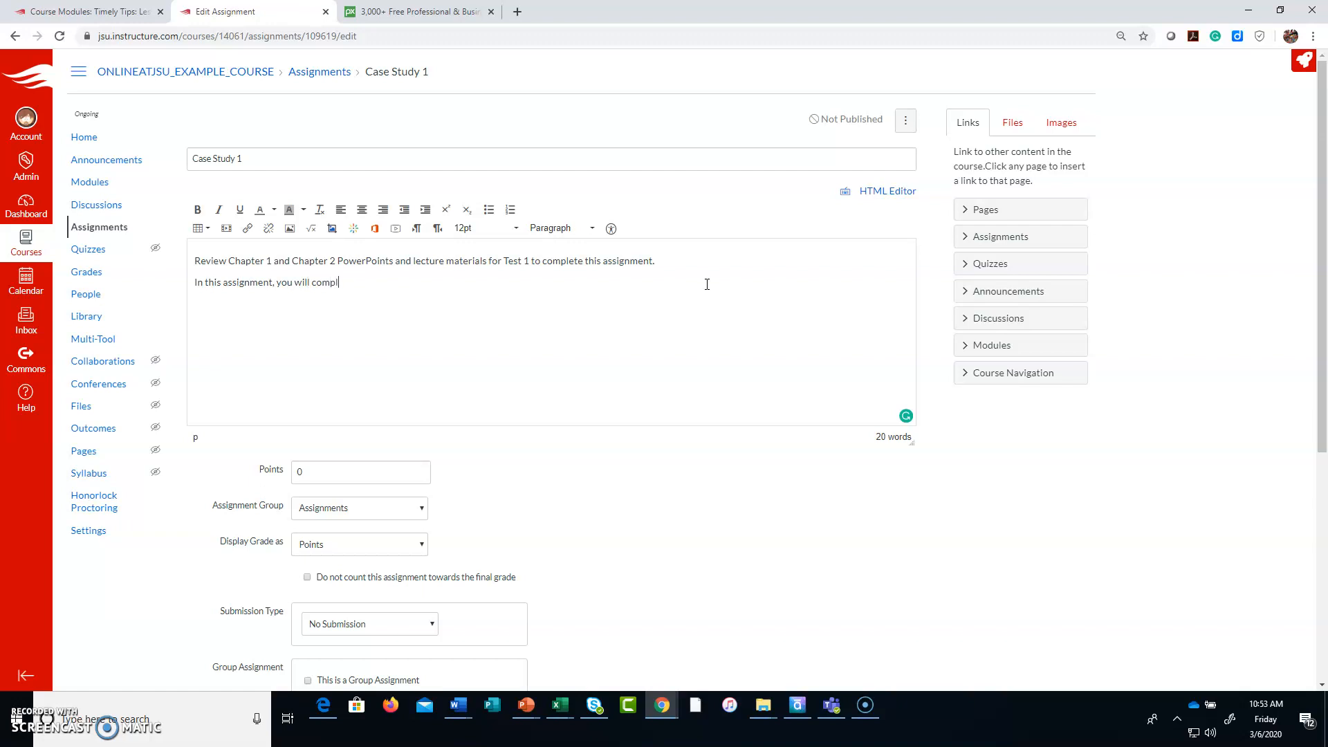
pyautogui.write('ete Case Study 1. Follow the directions provided.')
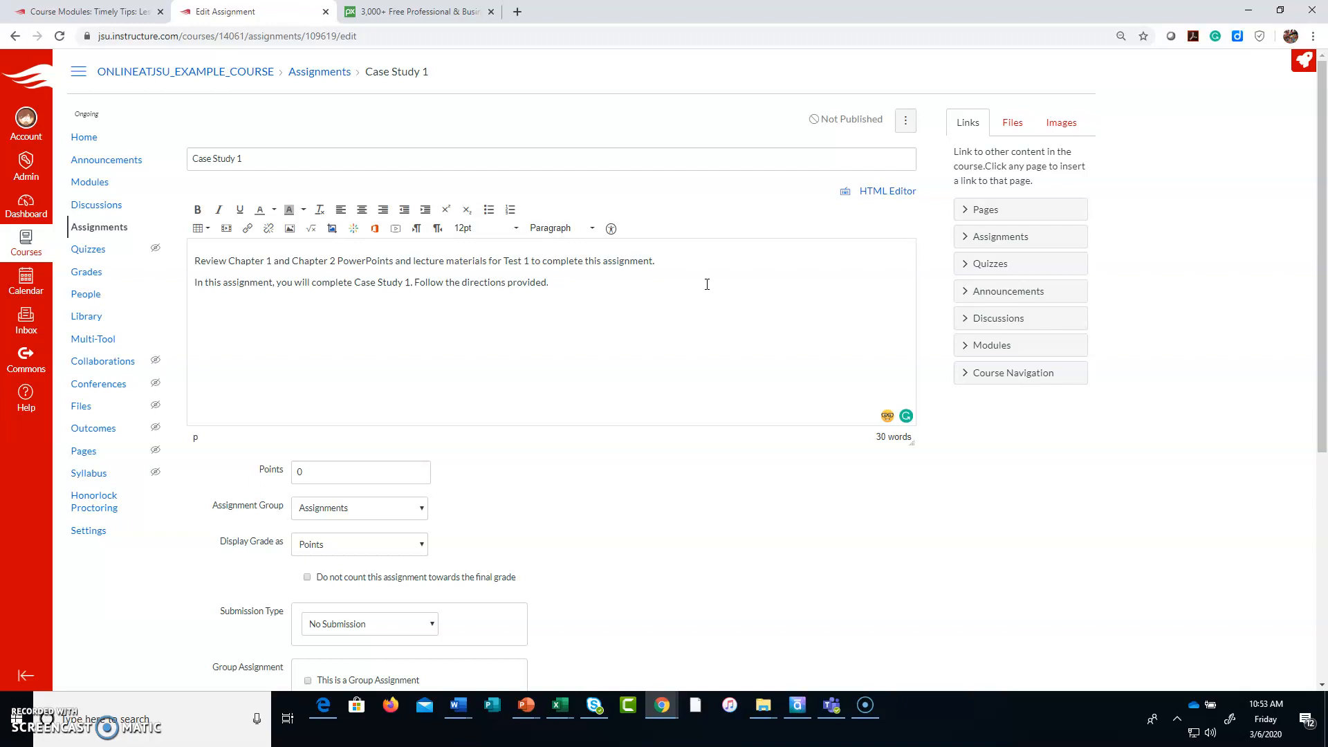
# Step: Add the lines "Grading Breakdown:", "Accuracy of Content: 25 Points" and "Spelling/Grammar: 15 Points" to the description
pyautogui.write('A')
pyautogui.press('BackSpace')
pyautogui.write('Grading')
pyautogui.write(' Breakdown: ')
pyautogui.write('Accuracy')
pyautogui.write(' of Content')
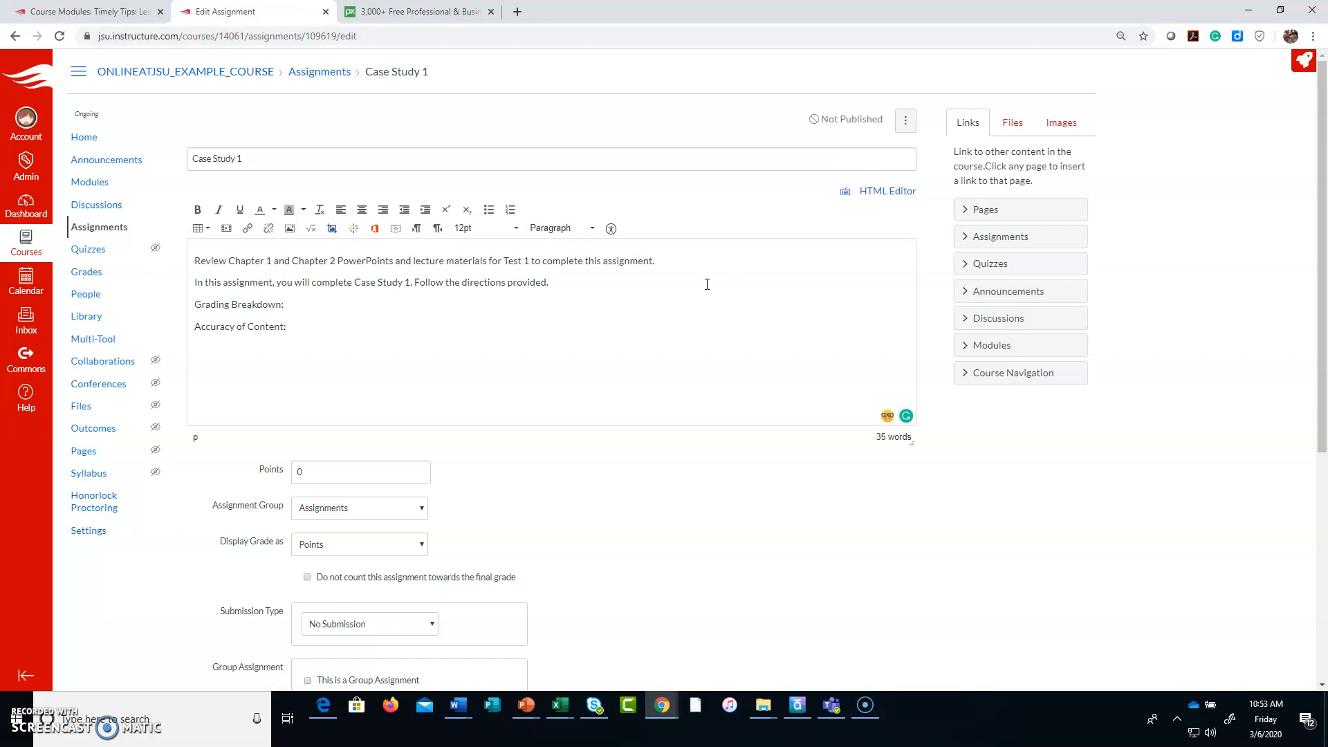
pyautogui.write(': 25 Point')
pyautogui.write('Spelling')
pyautogui.write('/Grammar')
pyautogui.write(': 15 Points ')
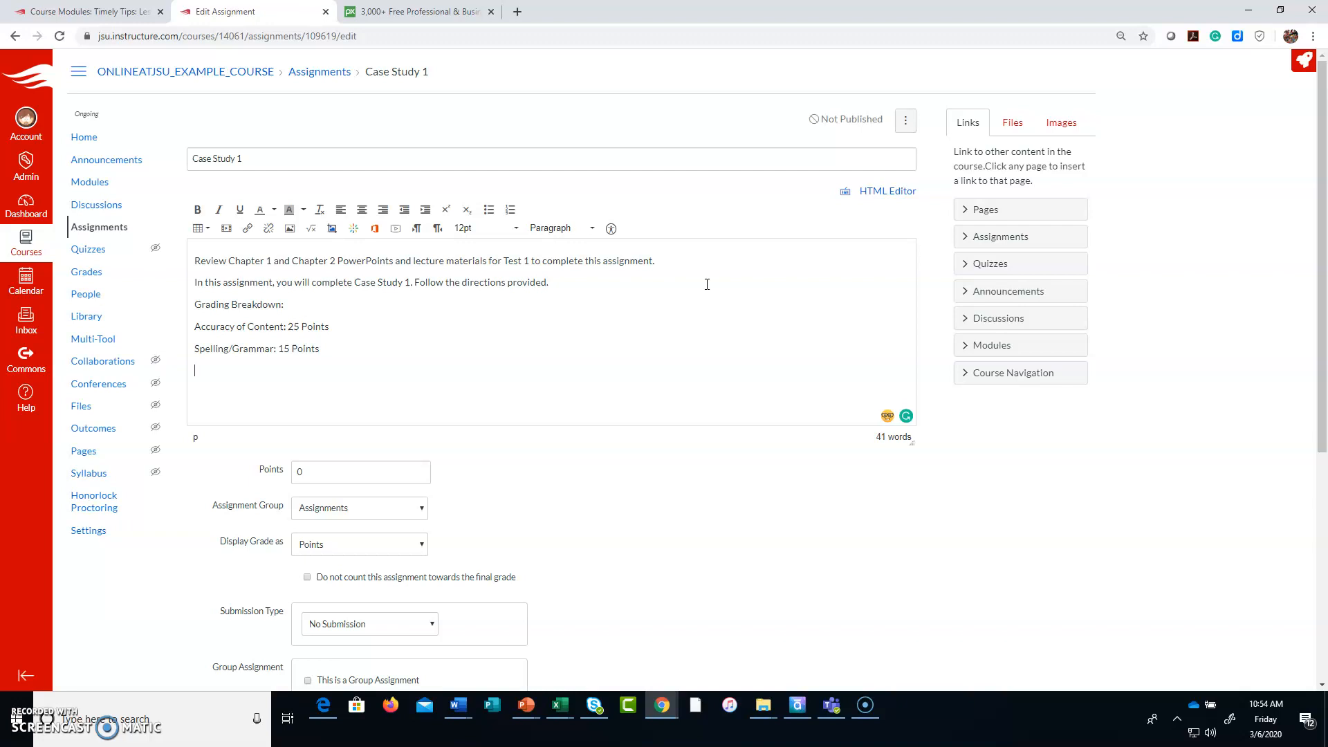
# Step: Complete the grading breakdown with the lines "On-Time Submission: 10 Points" and "TOTAL POINT VALUE: 50 Points"
pyautogui.write('On Time Submission')
pyautogui.moveTo(213, 370)
pyautogui.click(217, 407)
pyautogui.write('10 Pp')
pyautogui.press('BackSpace')
pyautogui.write('oints')
pyautogui.press('Return')
pyautogui.write('TOTAL')
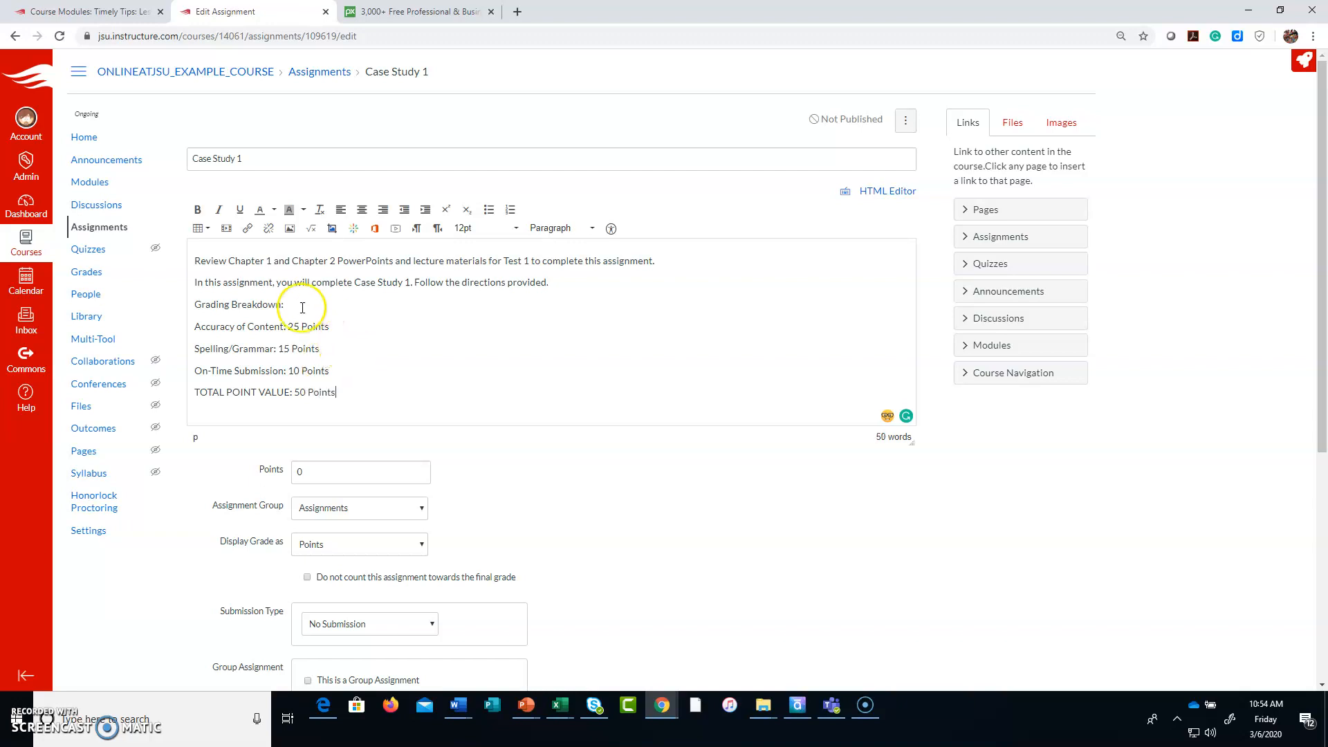
# Step: Format the "Grading Breakdown:" line as bold with the Header 4 style
pyautogui.moveTo(191, 307); pyautogui.dragTo(239, 301)
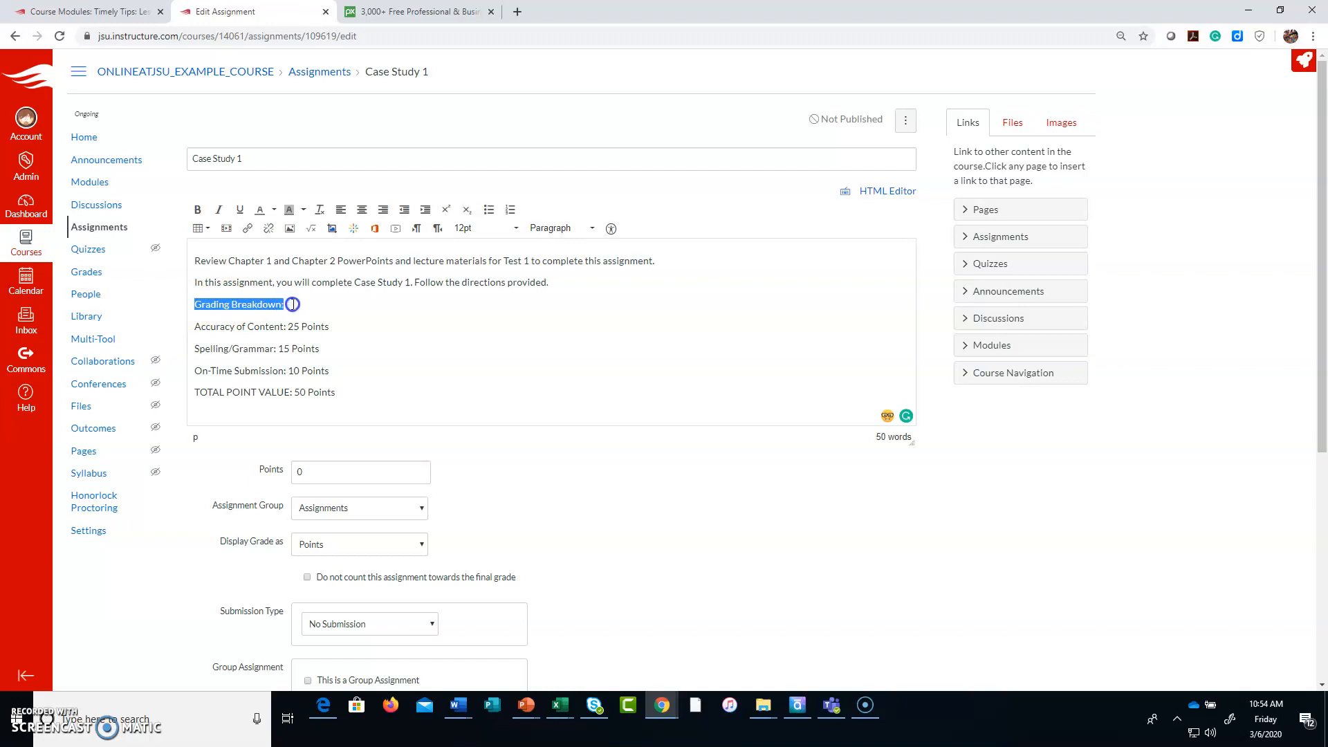
pyautogui.click(197, 210)
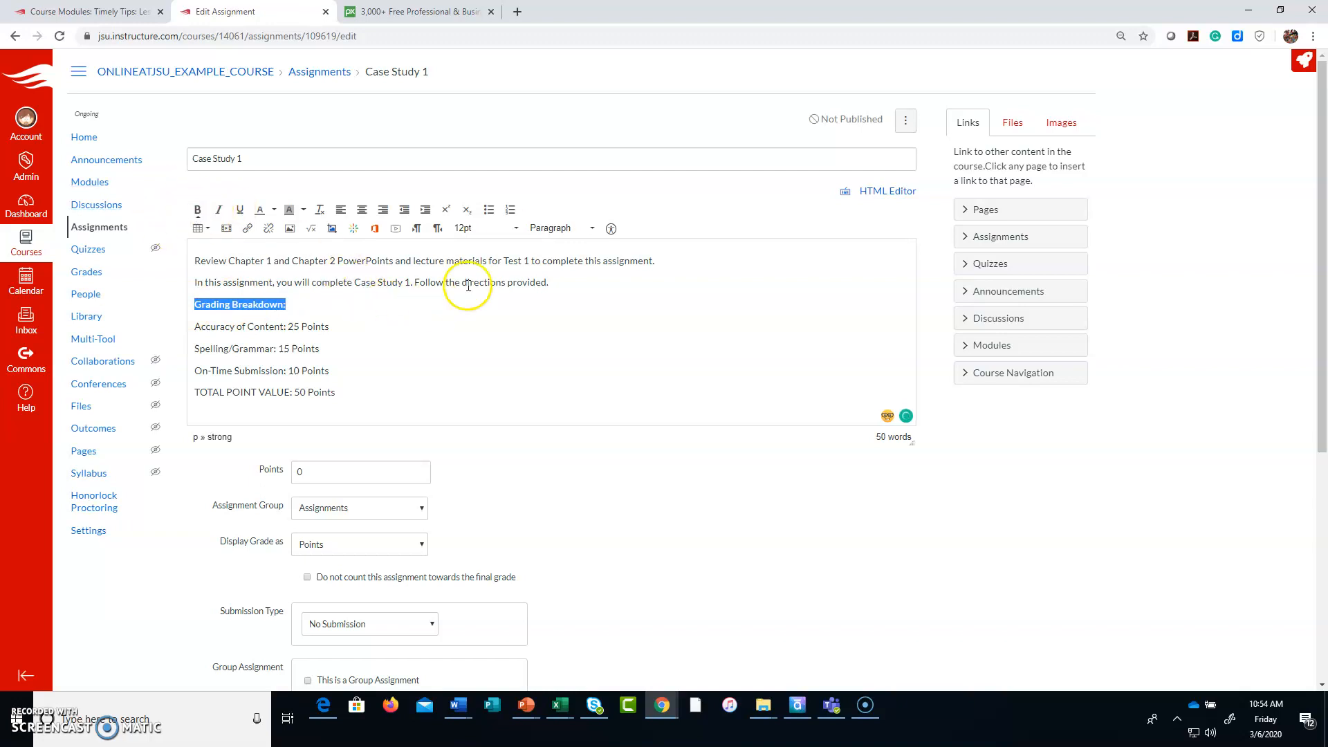
pyautogui.click(592, 227)
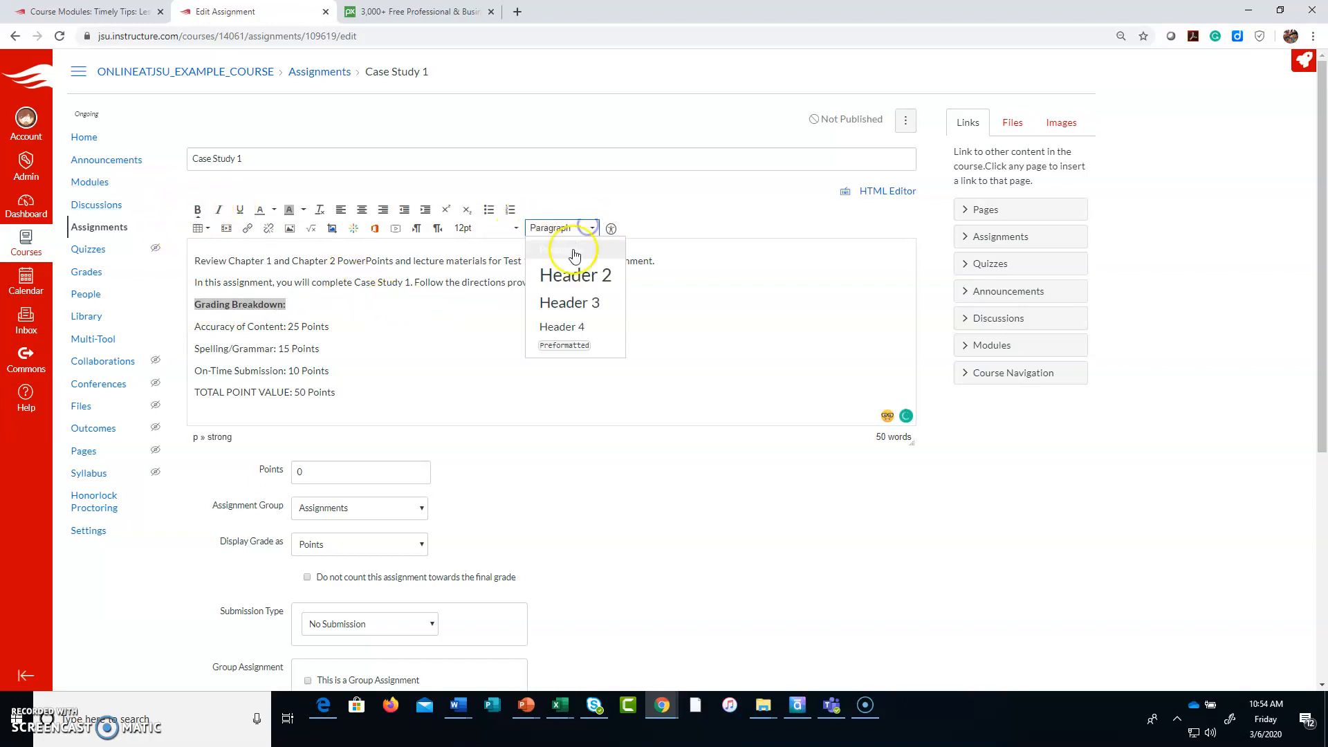
pyautogui.click(575, 322)
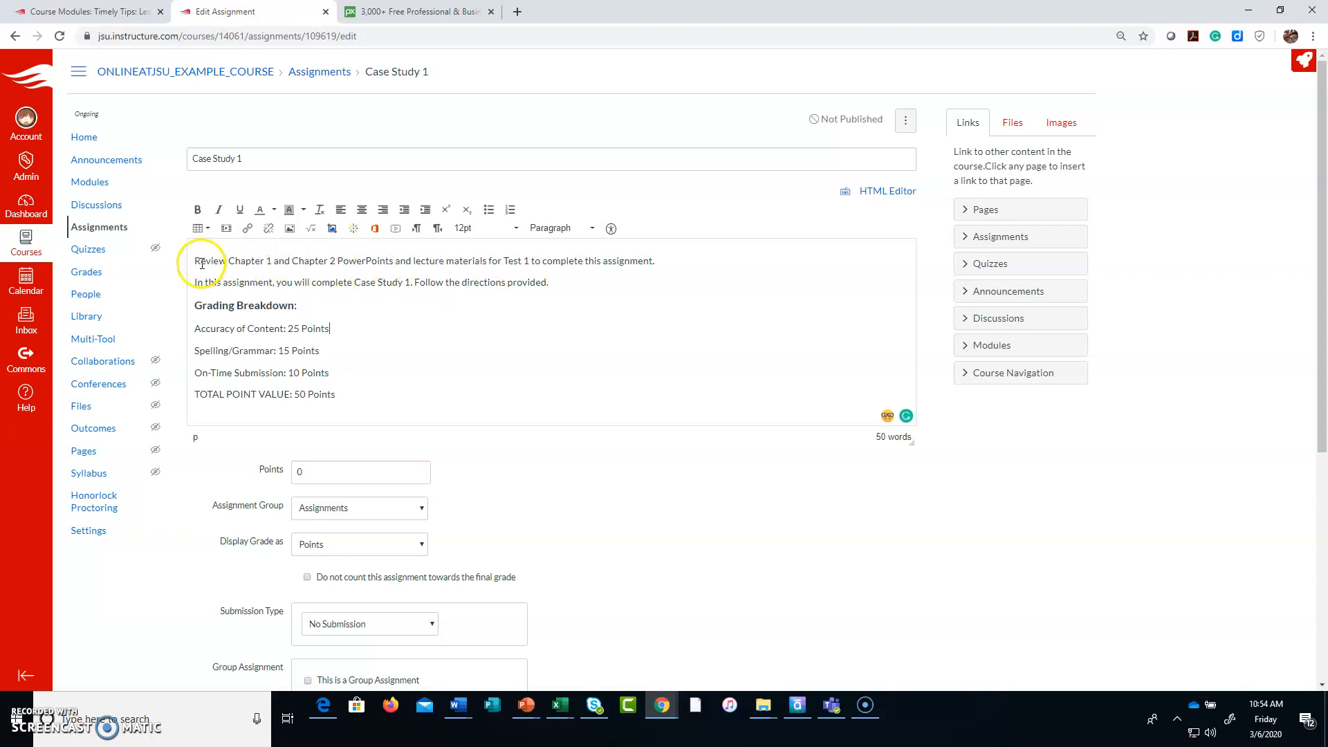
# Step: Apply the Header 4 style and bold to the description's first line about reviewing Chapters 1 and 2
pyautogui.moveTo(197, 262); pyautogui.dragTo(629, 250)
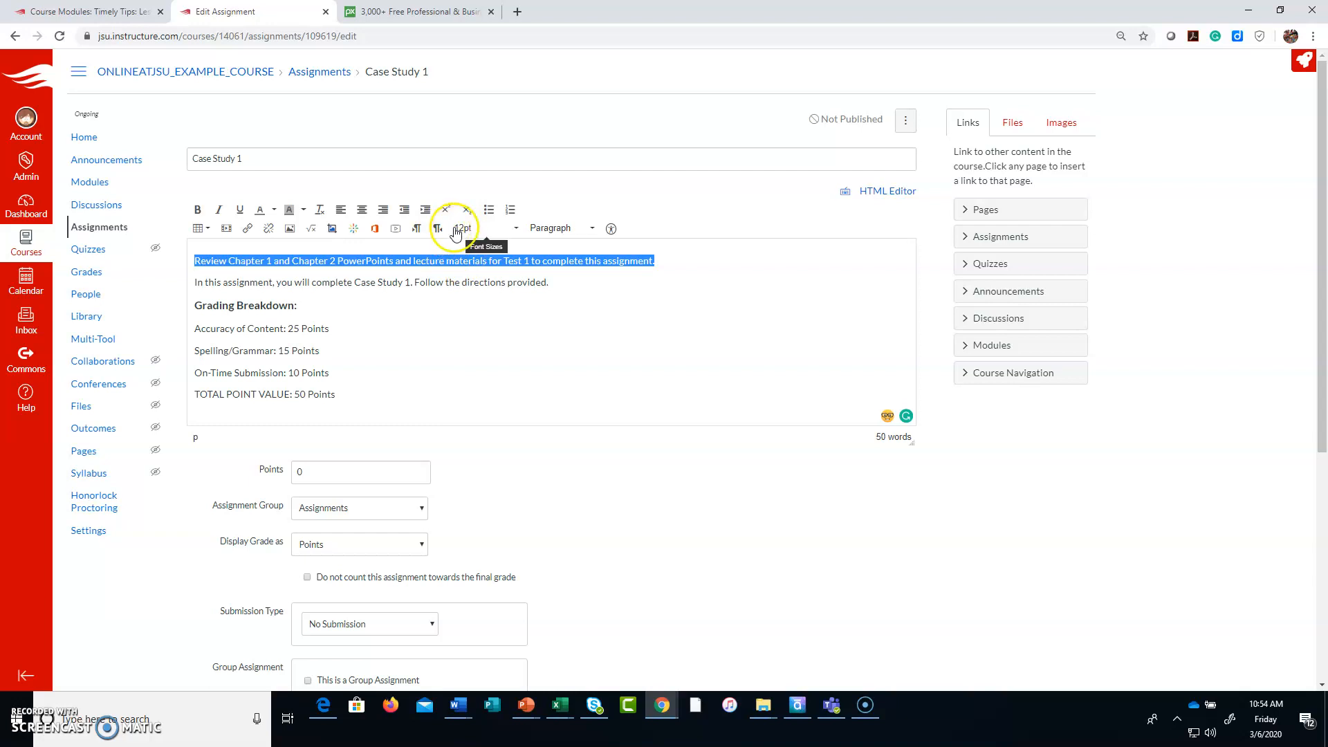
pyautogui.click(568, 229)
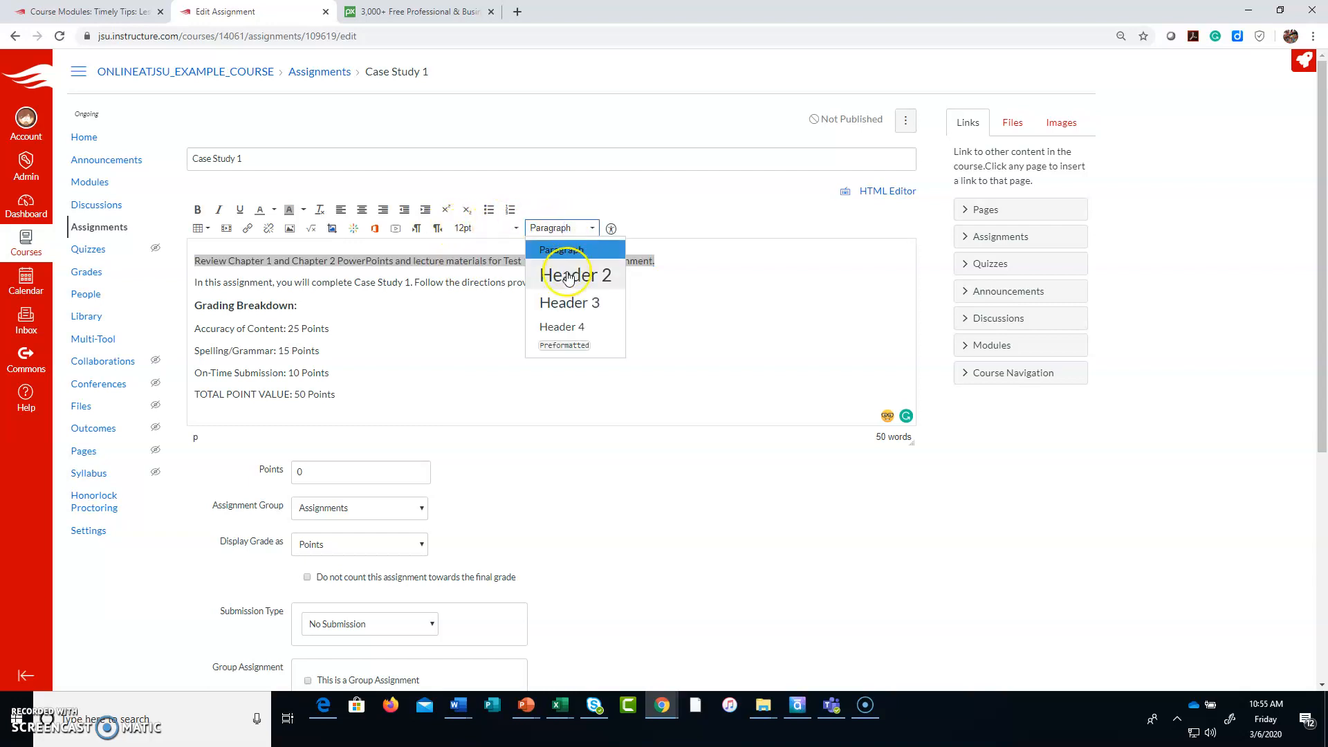
pyautogui.click(564, 324)
pyautogui.click(197, 209)
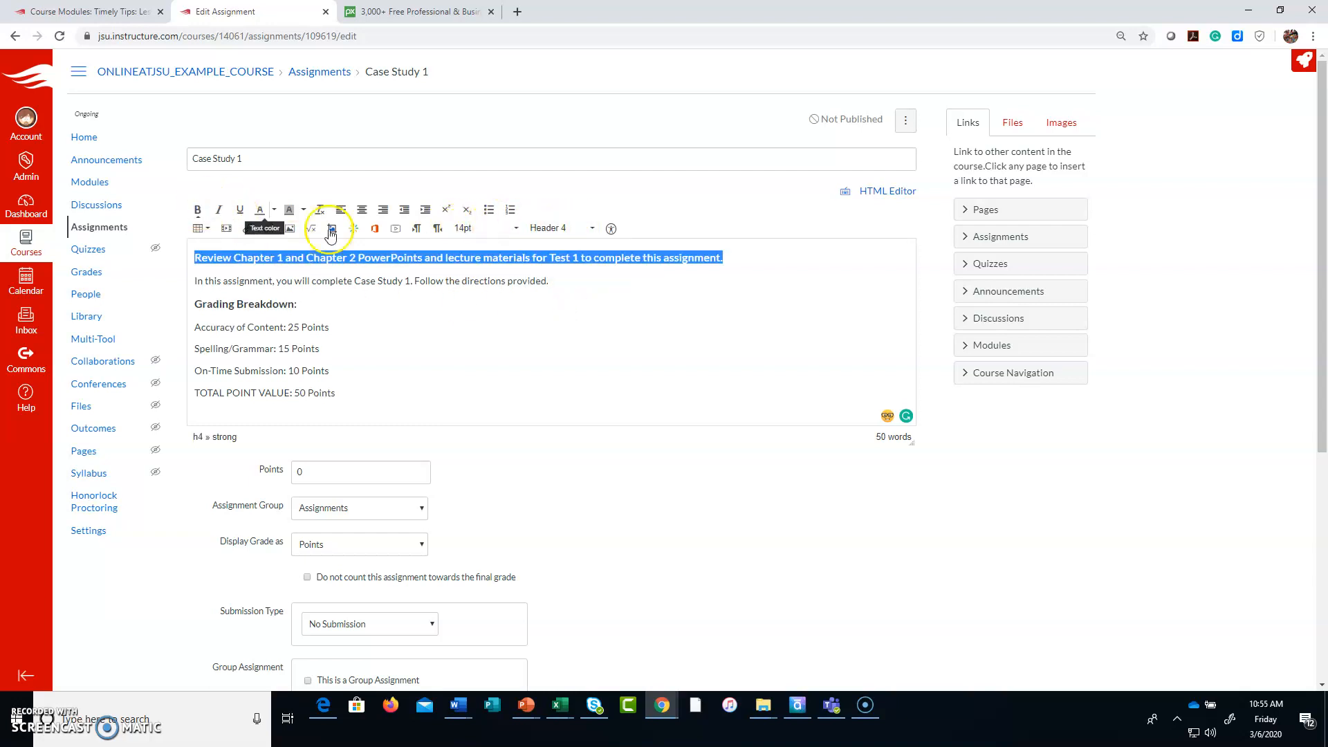
# Step: Insert the line "Use the Case Study template provided to complete your assignment:" above the grading breakdown
pyautogui.click(584, 281)
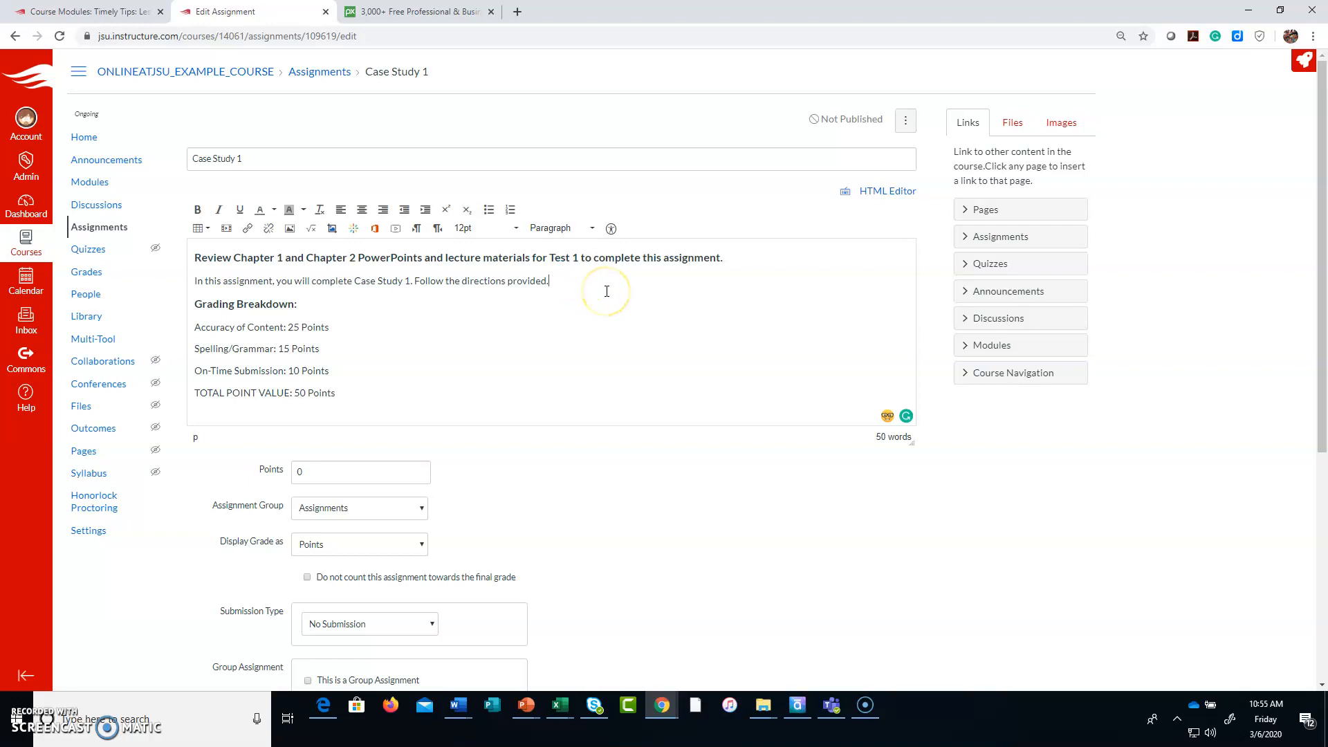
pyautogui.press('Return')
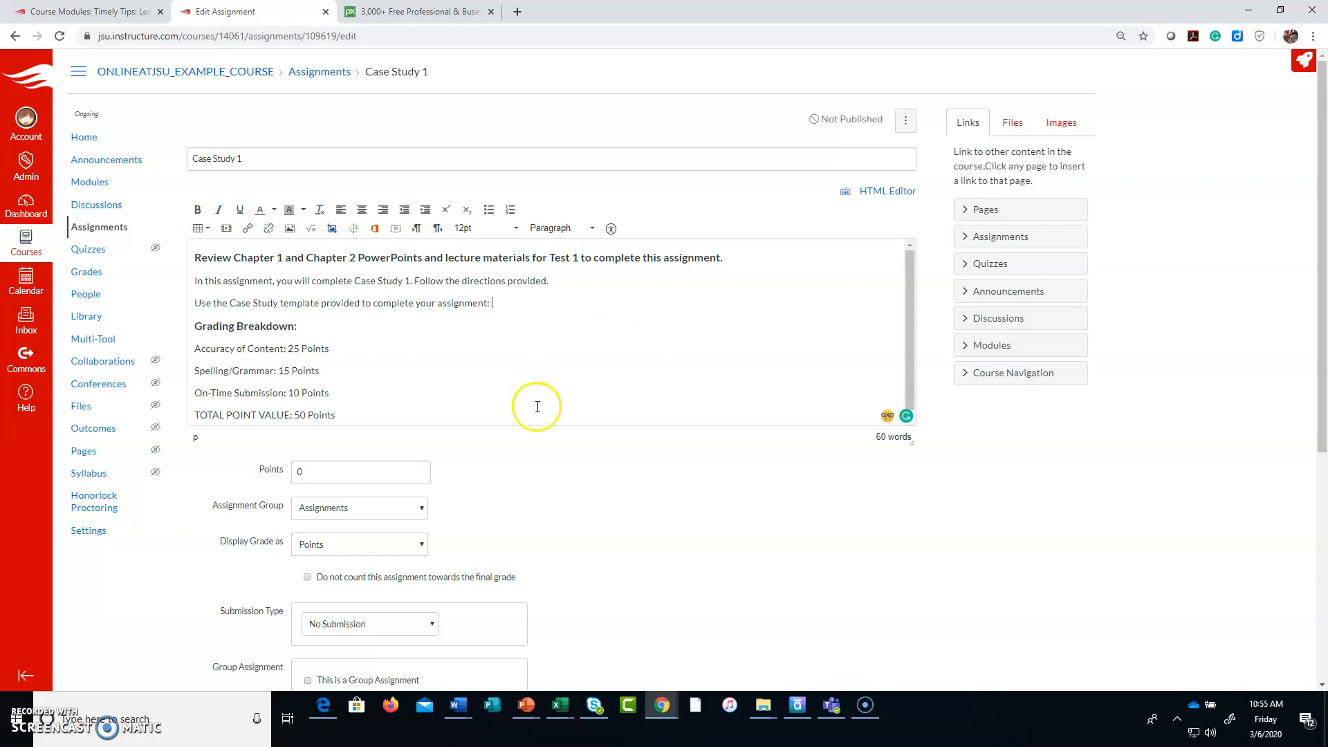
# Step: Switch to Word and create a new blank document
pyautogui.moveTo(458, 705)
pyautogui.click(741, 657)
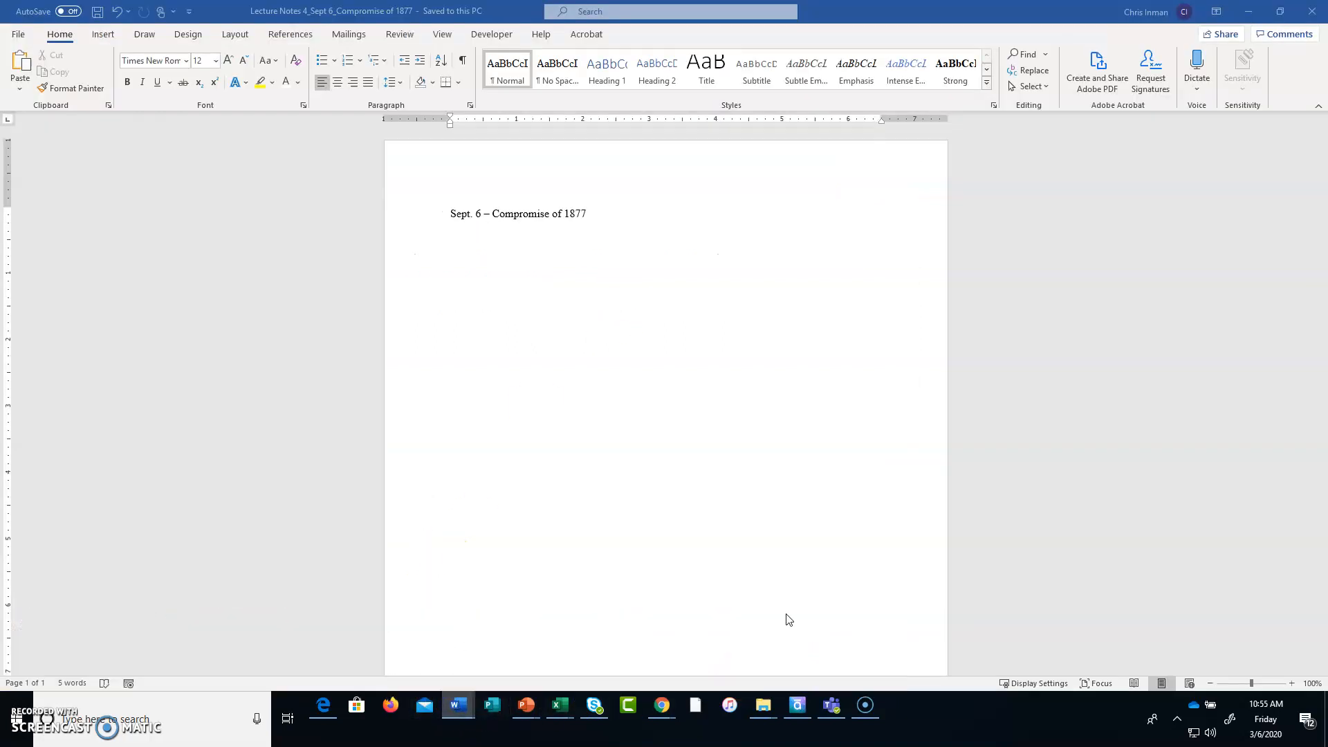
pyautogui.click(18, 33)
pyautogui.click(187, 140)
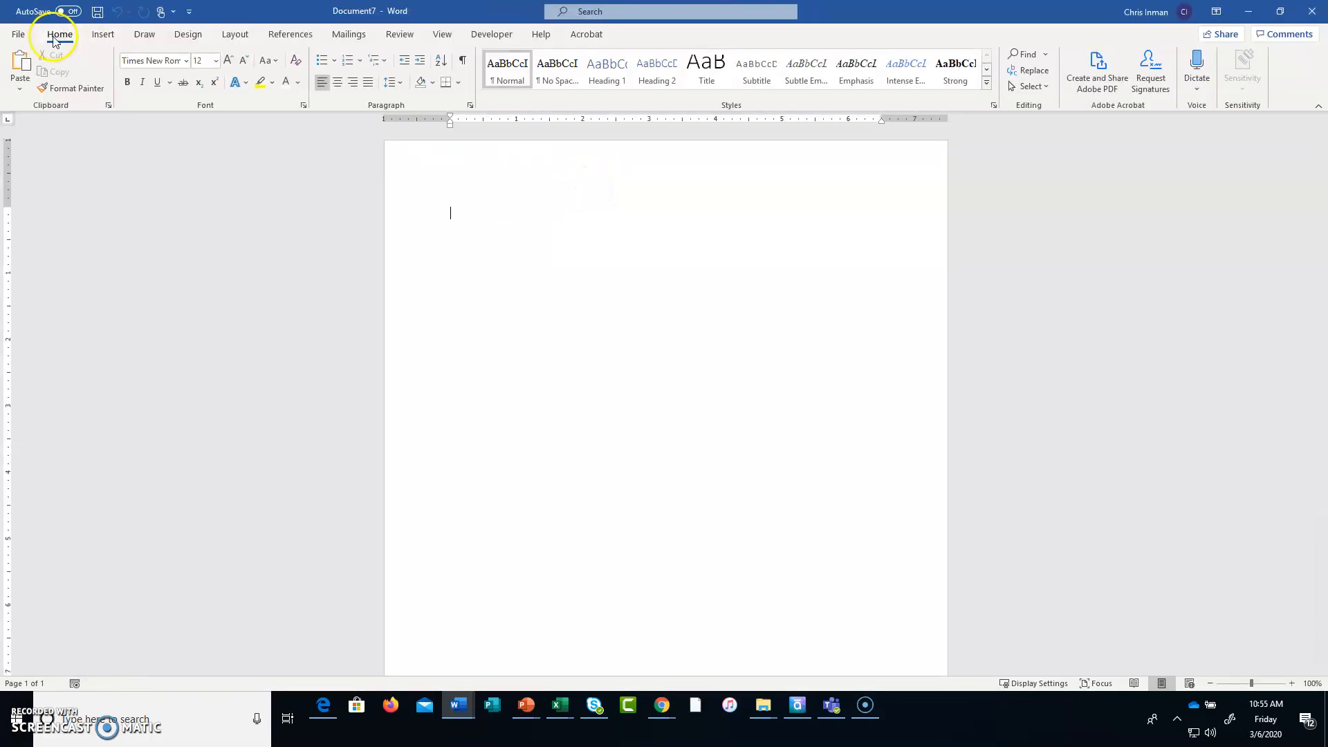
# Step: Save the blank Word document in the Documents folder with the name "Case Study Template"
pyautogui.click(19, 35)
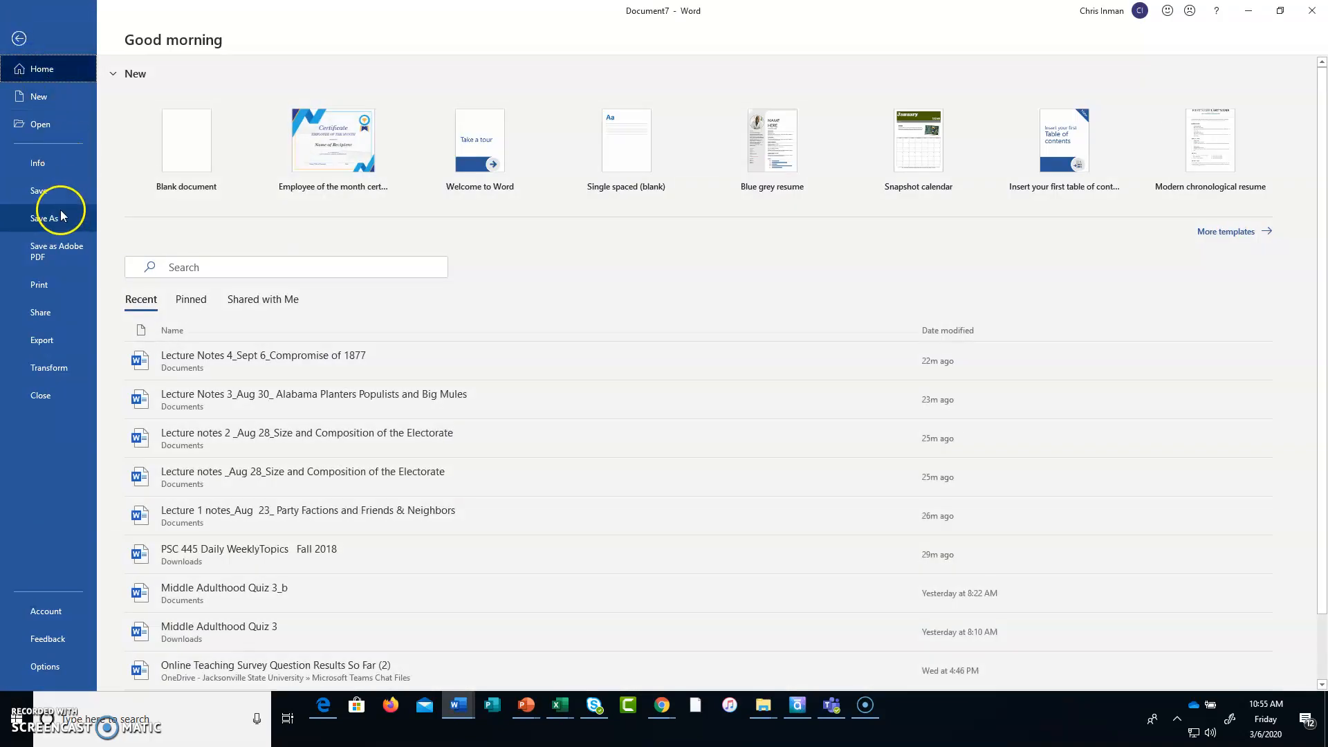
pyautogui.click(60, 215)
pyautogui.click(455, 150)
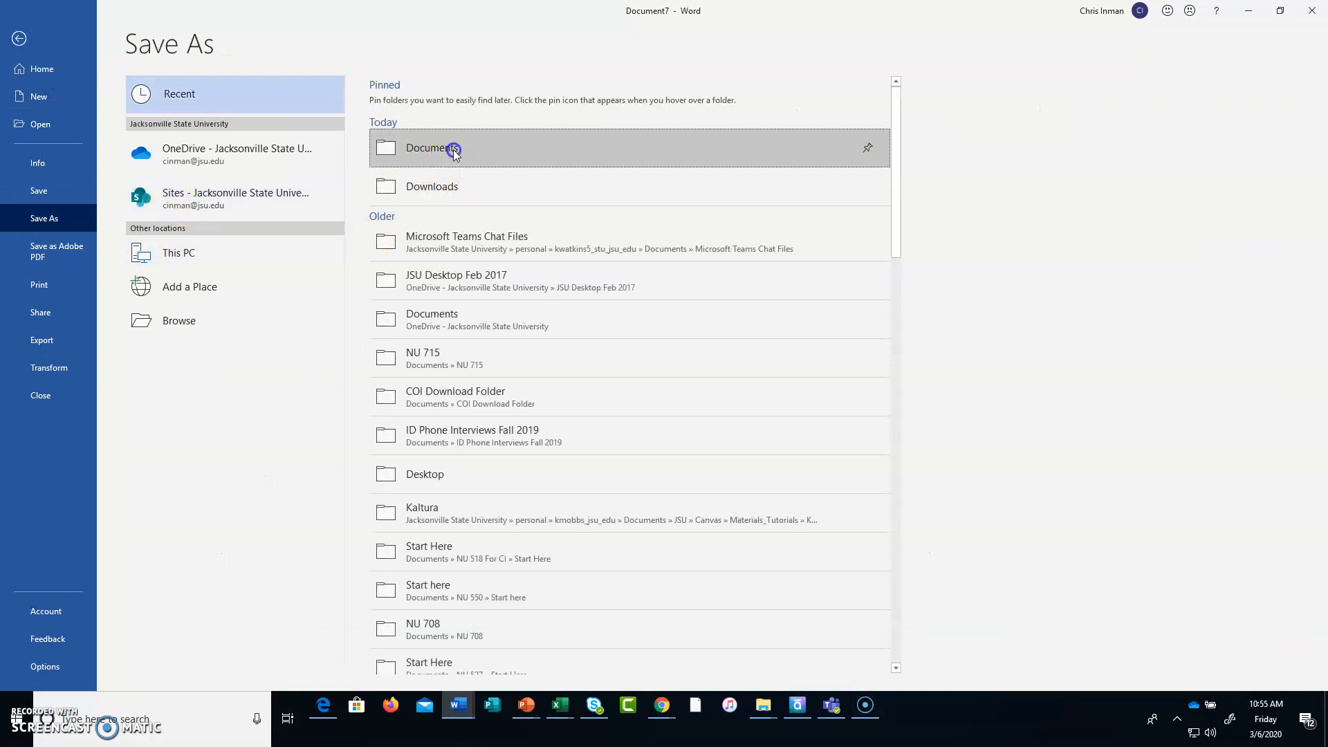
pyautogui.click(528, 101)
pyautogui.write('Case Study Template')
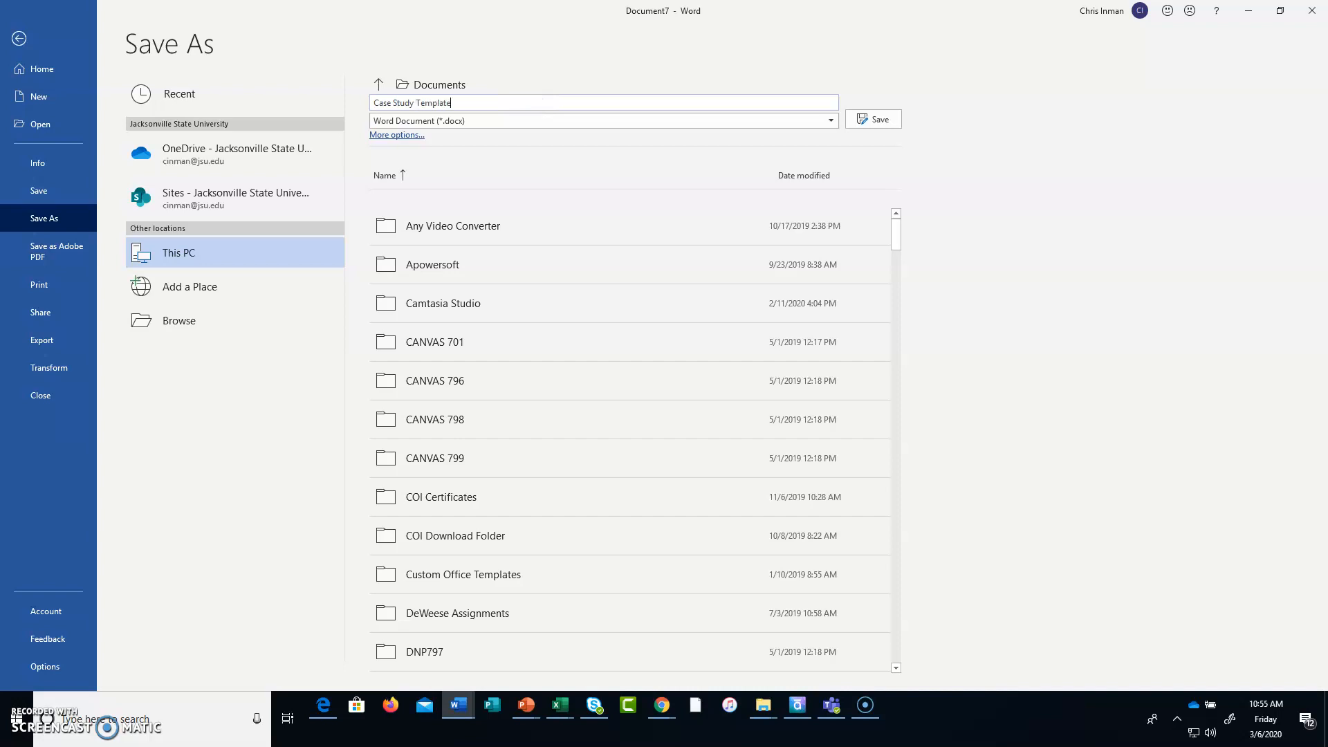
pyautogui.click(893, 119)
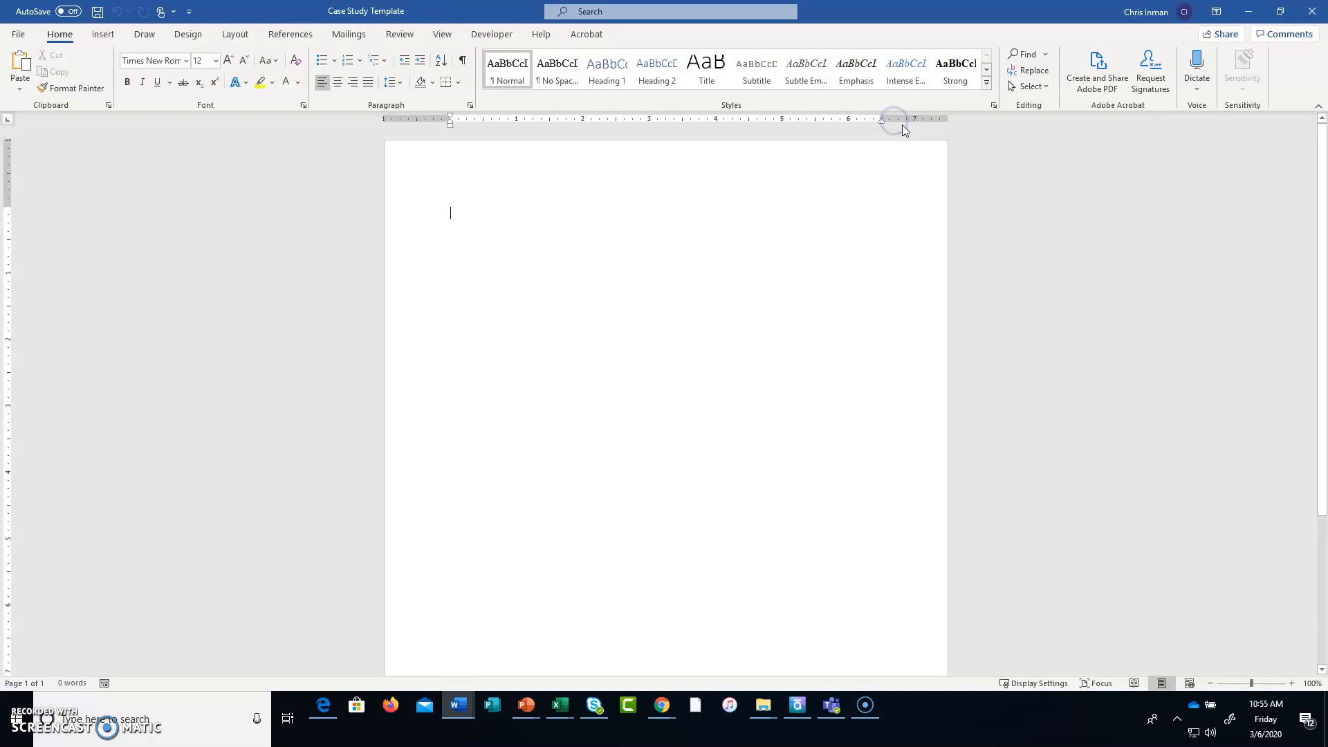
# Step: Switch to the Case Study 1 edit page in Chrome and start a new file upload after the template instruction line
pyautogui.moveTo(663, 705)
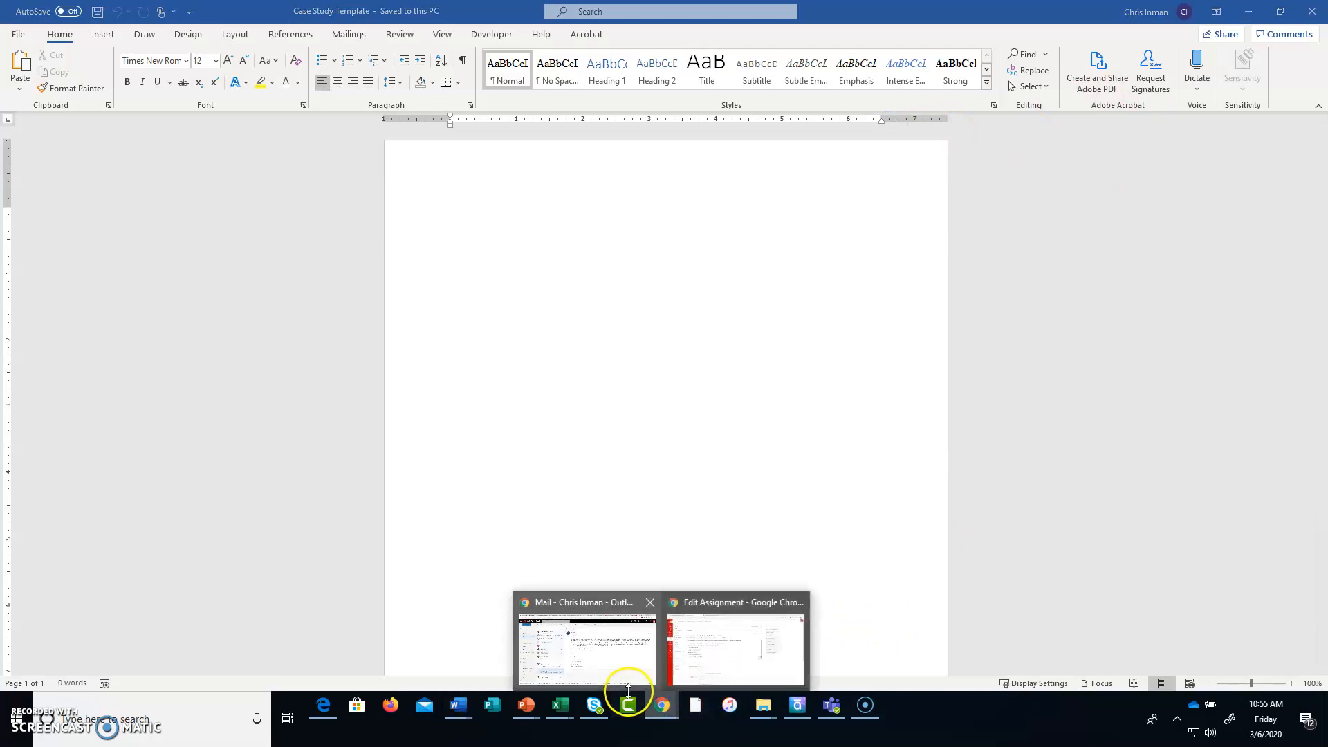
pyautogui.click(720, 677)
pyautogui.click(513, 307)
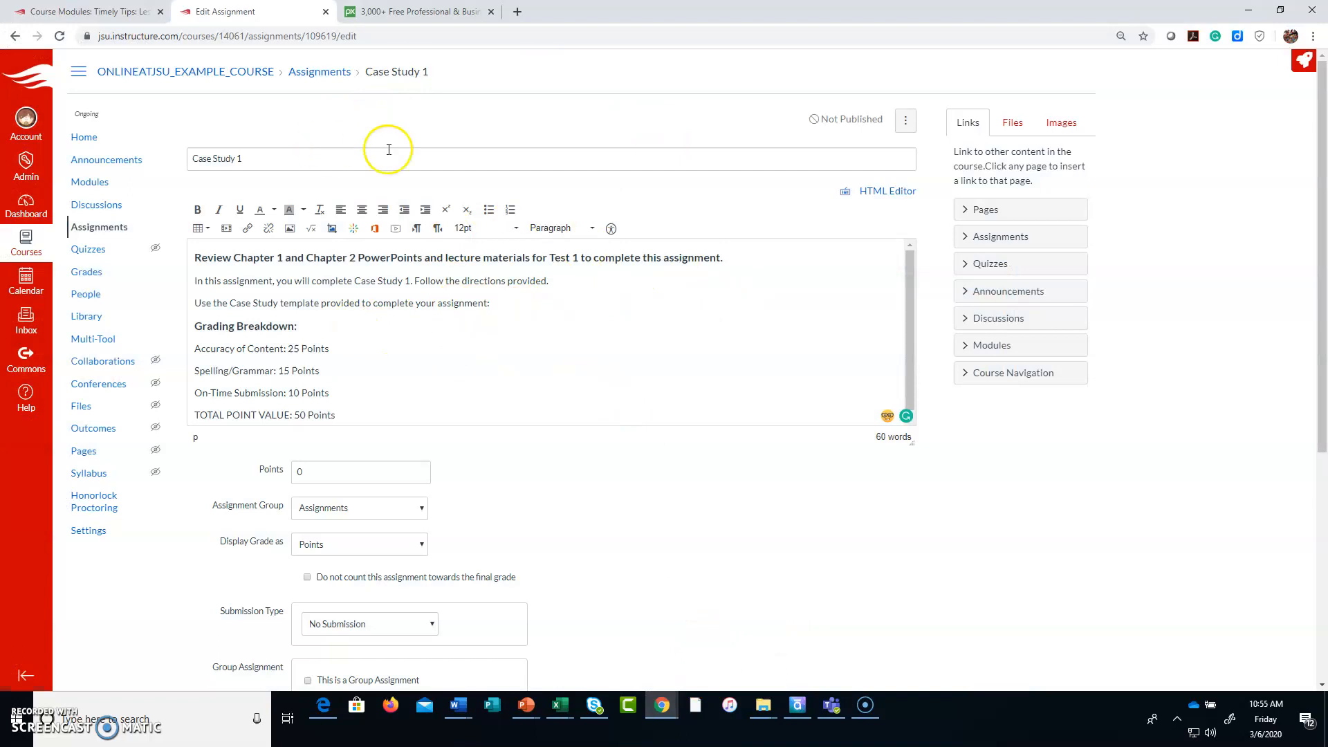
pyautogui.click(1013, 128)
pyautogui.click(1007, 574)
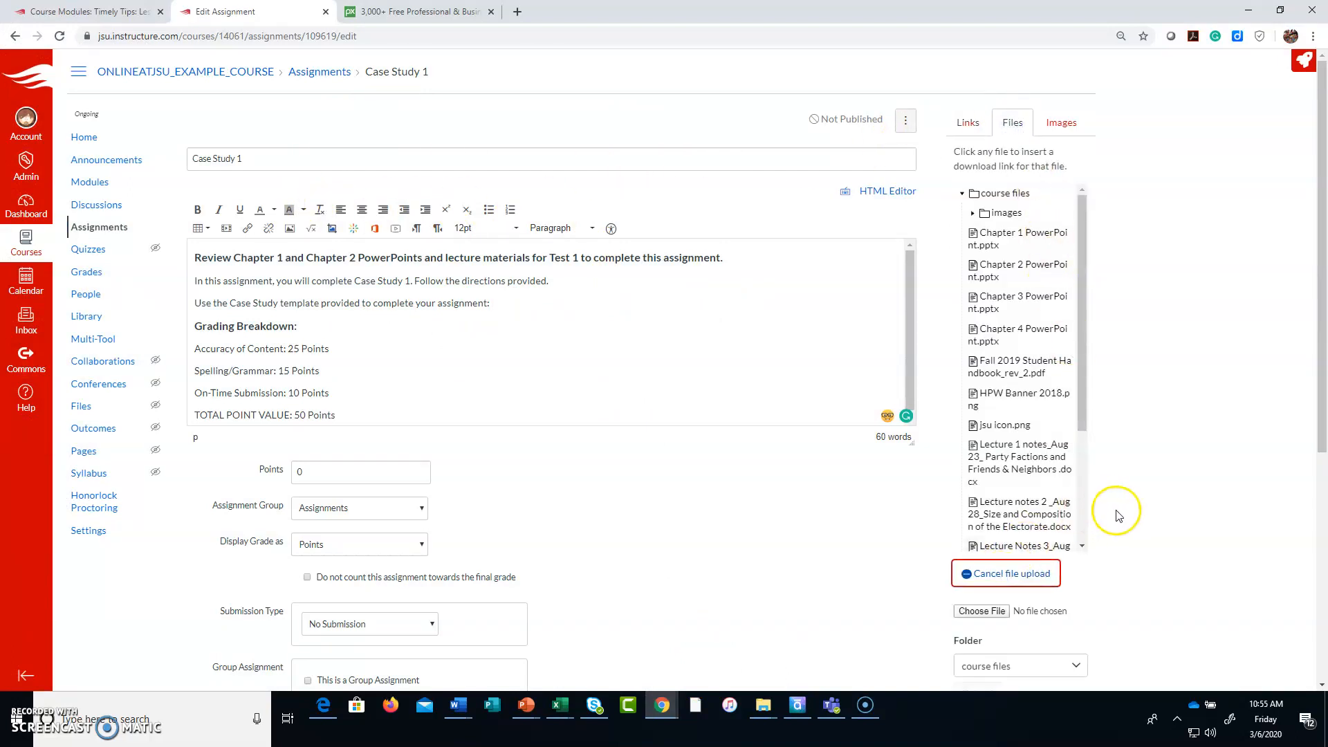
# Step: Find Case Study Template in Documents and upload it to course files, inserting its link in the template line
pyautogui.scroll(-3, 1119, 516)
pyautogui.click(983, 400)
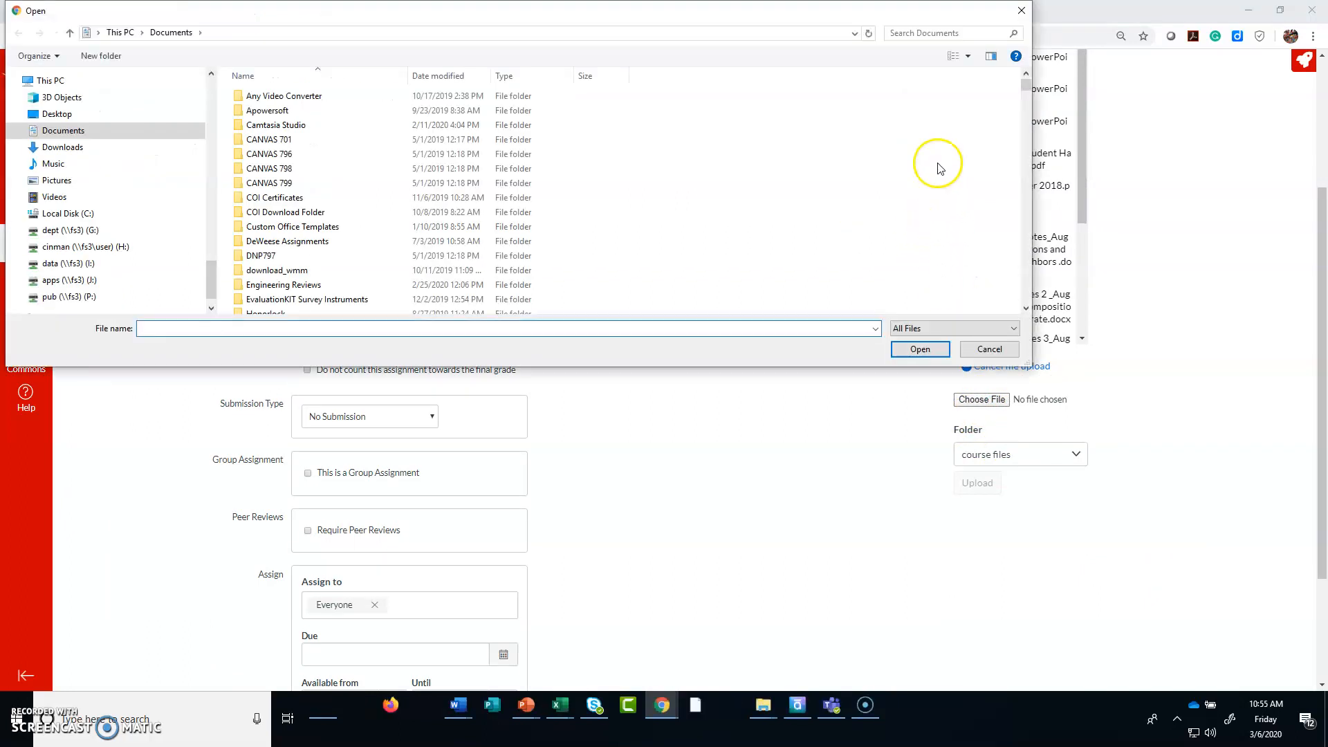
pyautogui.click(942, 34)
pyautogui.write('case')
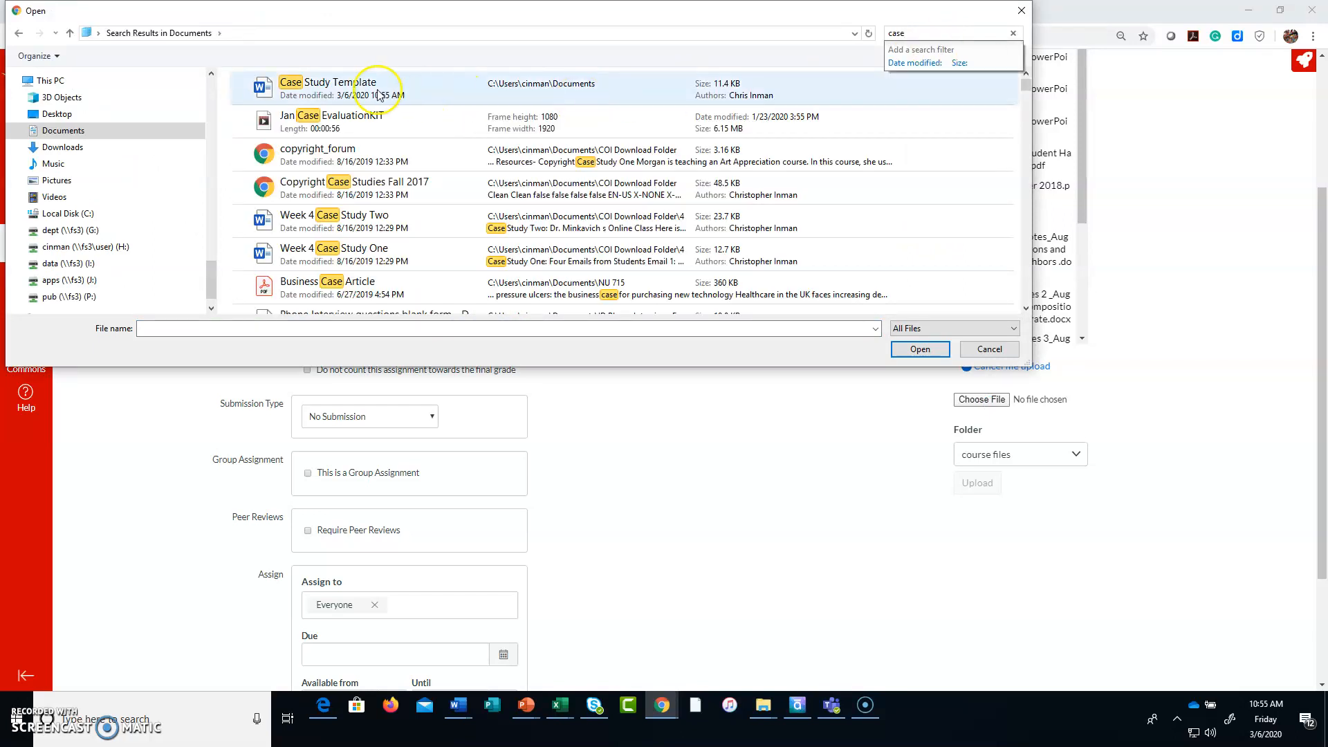
pyautogui.click(631, 97)
pyautogui.click(921, 349)
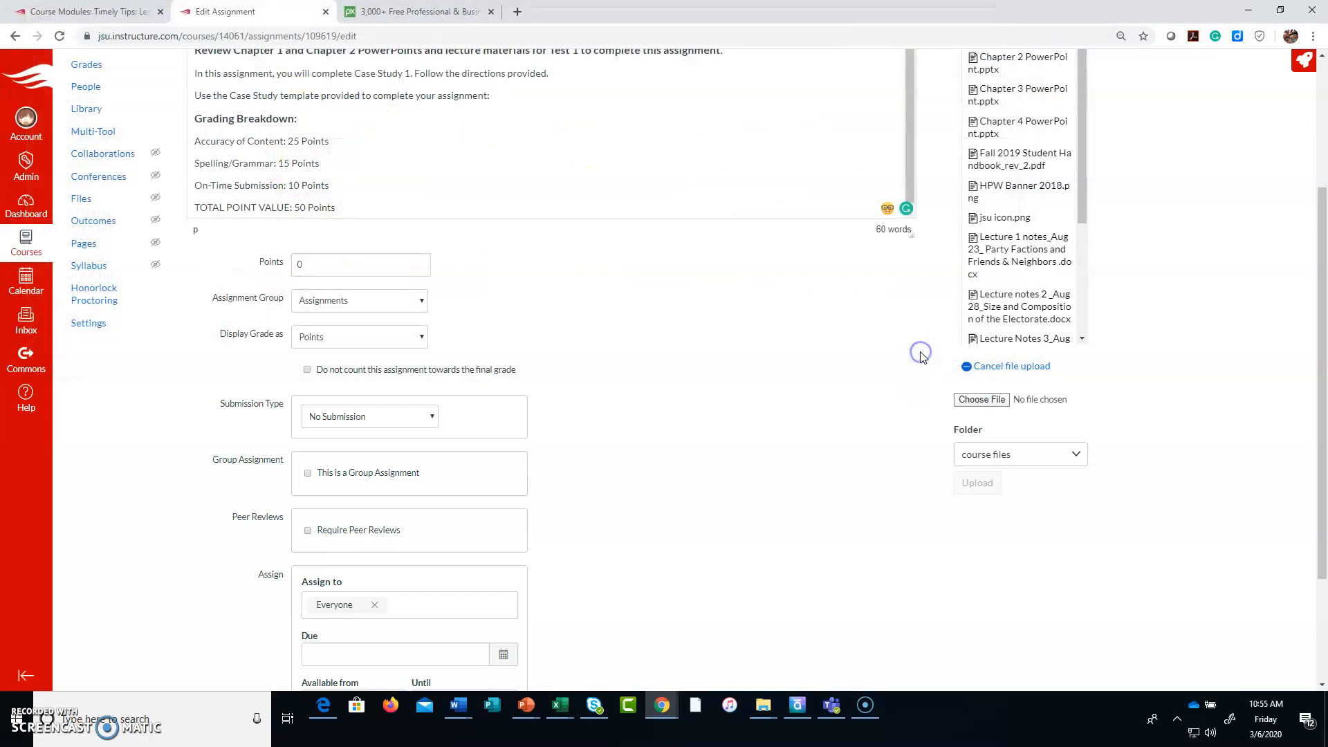
pyautogui.click(981, 485)
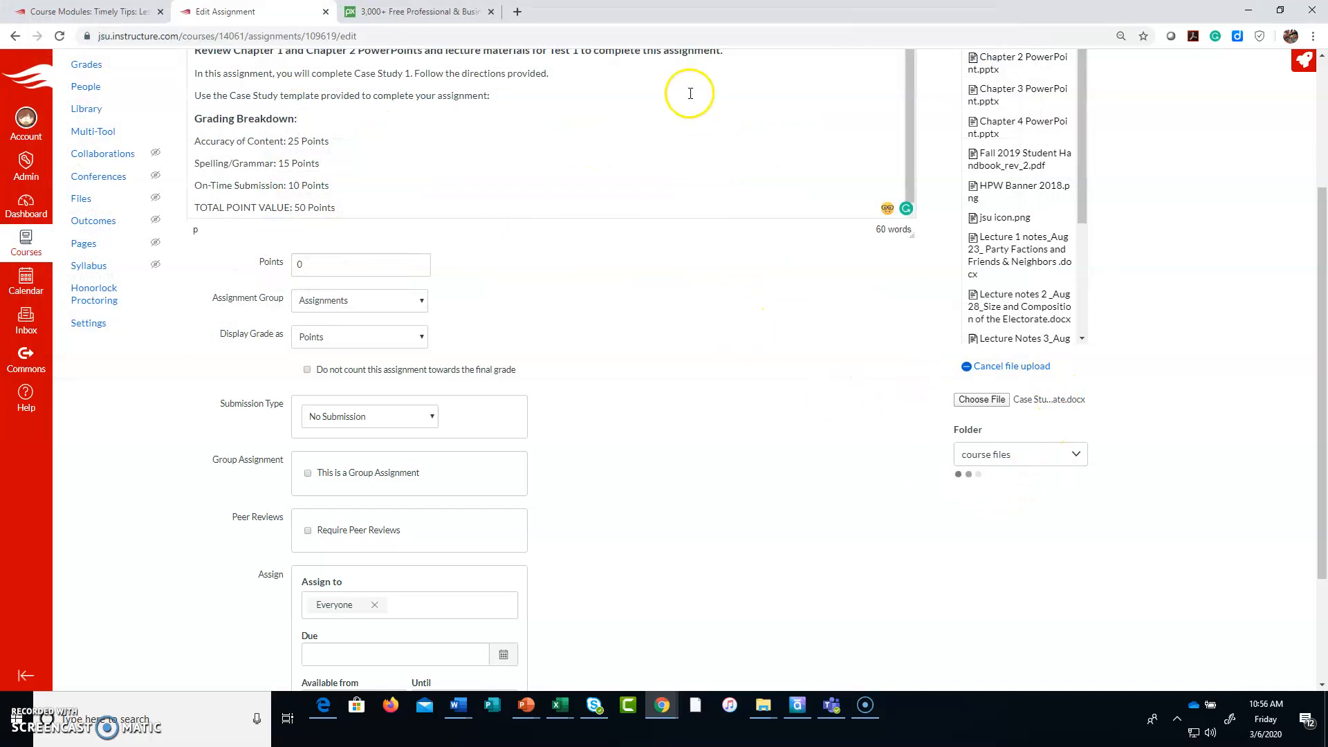
pyautogui.scroll(3, 688, 92)
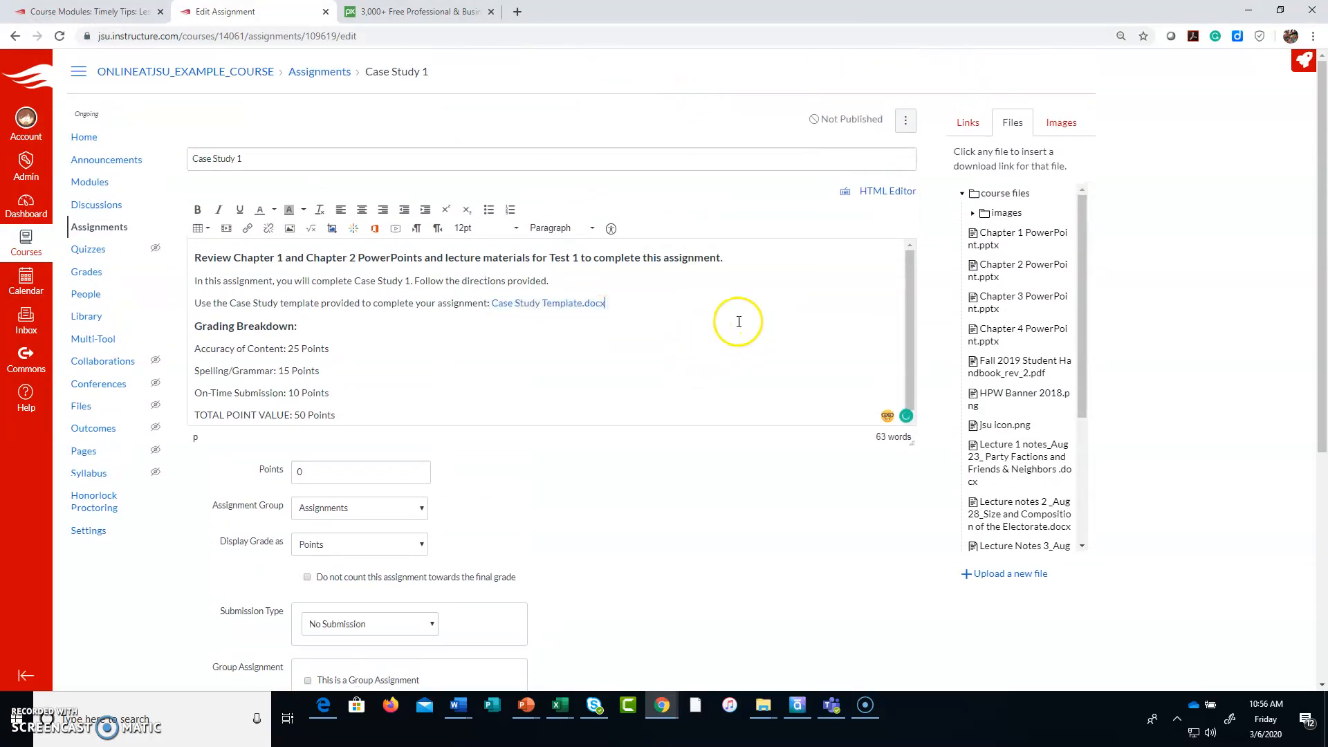
# Step: Set the points value of Case Study 1 to 50
pyautogui.scroll(-1, 692, 481)
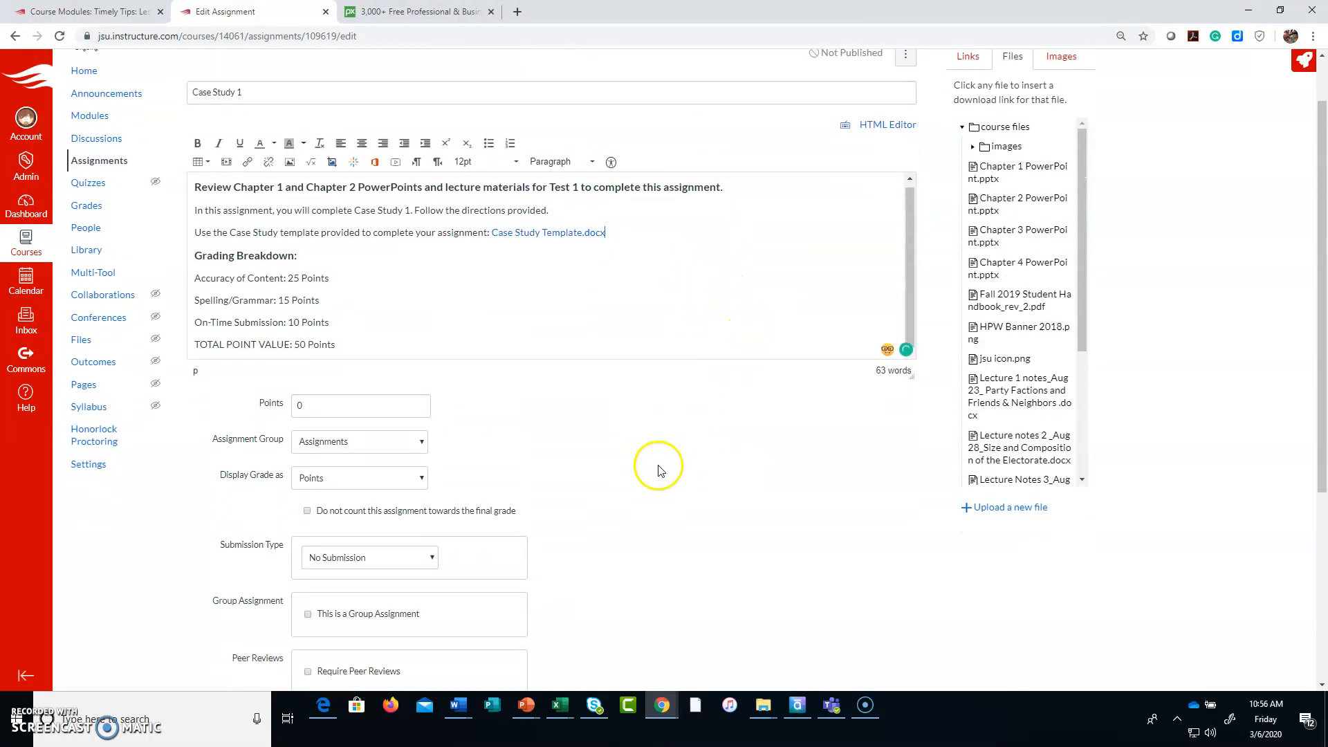
pyautogui.click(241, 404)
pyautogui.write('50')
# Step: Set the submission type to Online and allow File Uploads as the entry option
pyautogui.scroll(-3, 588, 482)
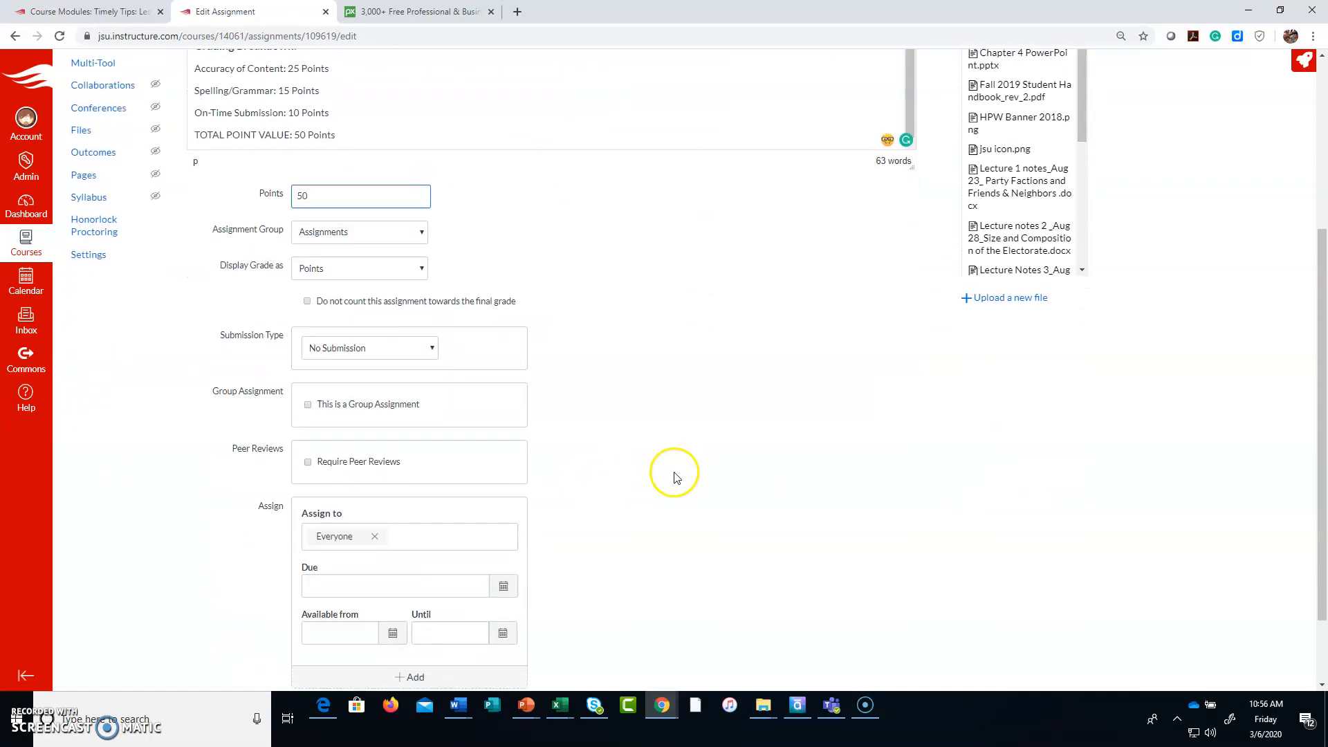
pyautogui.click(426, 348)
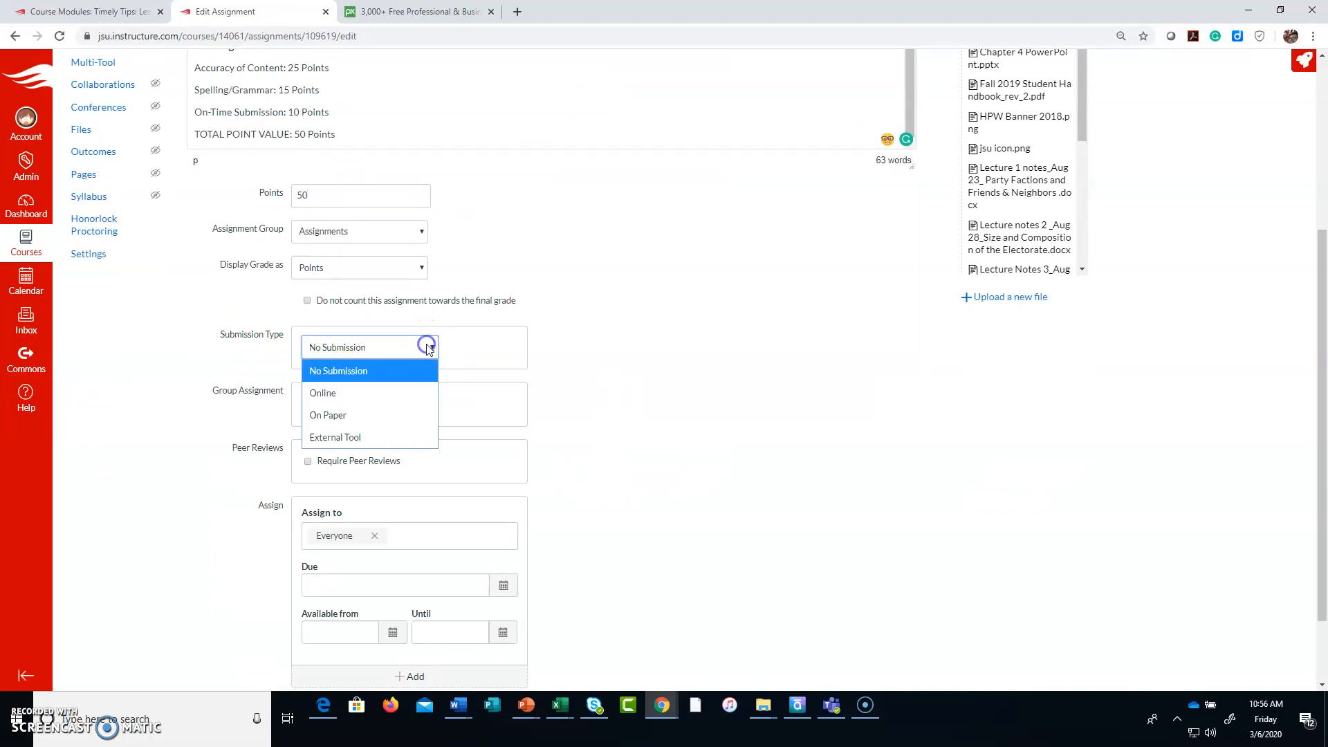
pyautogui.click(399, 393)
pyautogui.scroll(-2, 487, 423)
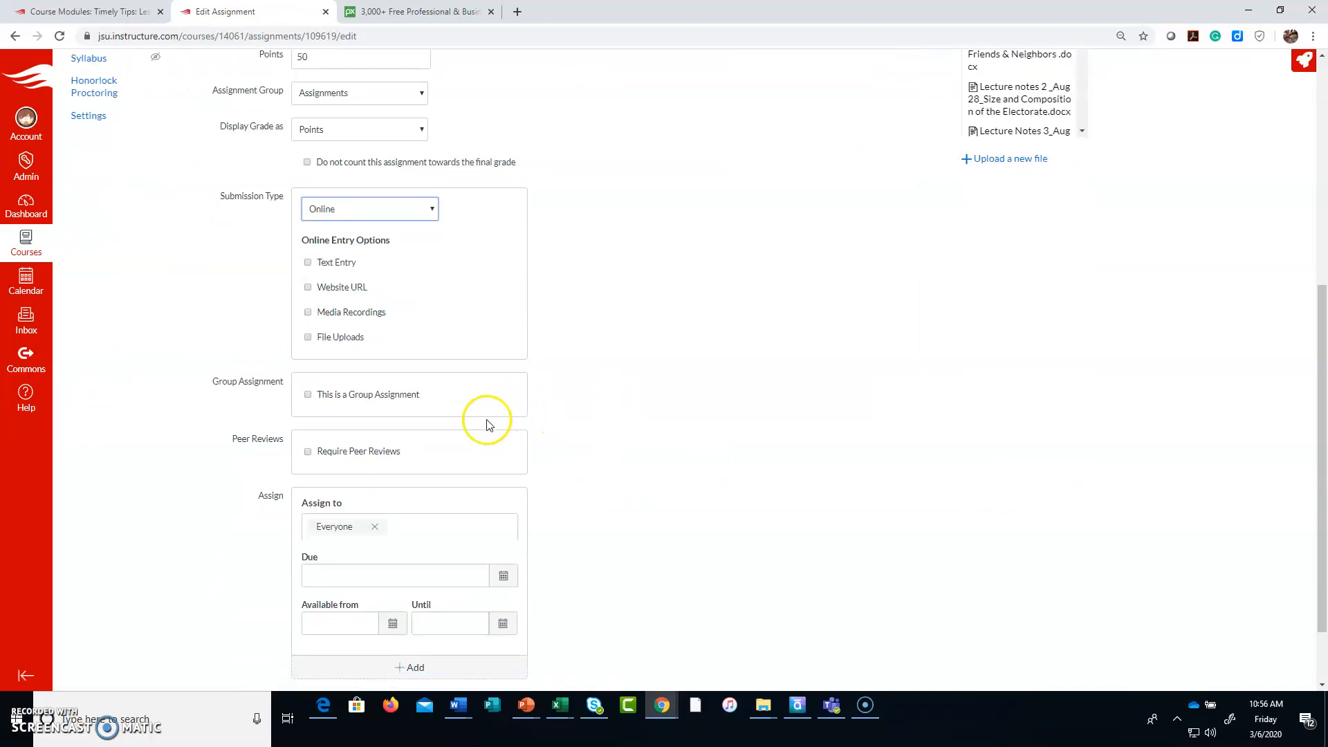
pyautogui.click(308, 338)
# Step: Look over the submission settings and the available plagiarism review options without changing them
pyautogui.scroll(1, 648, 348)
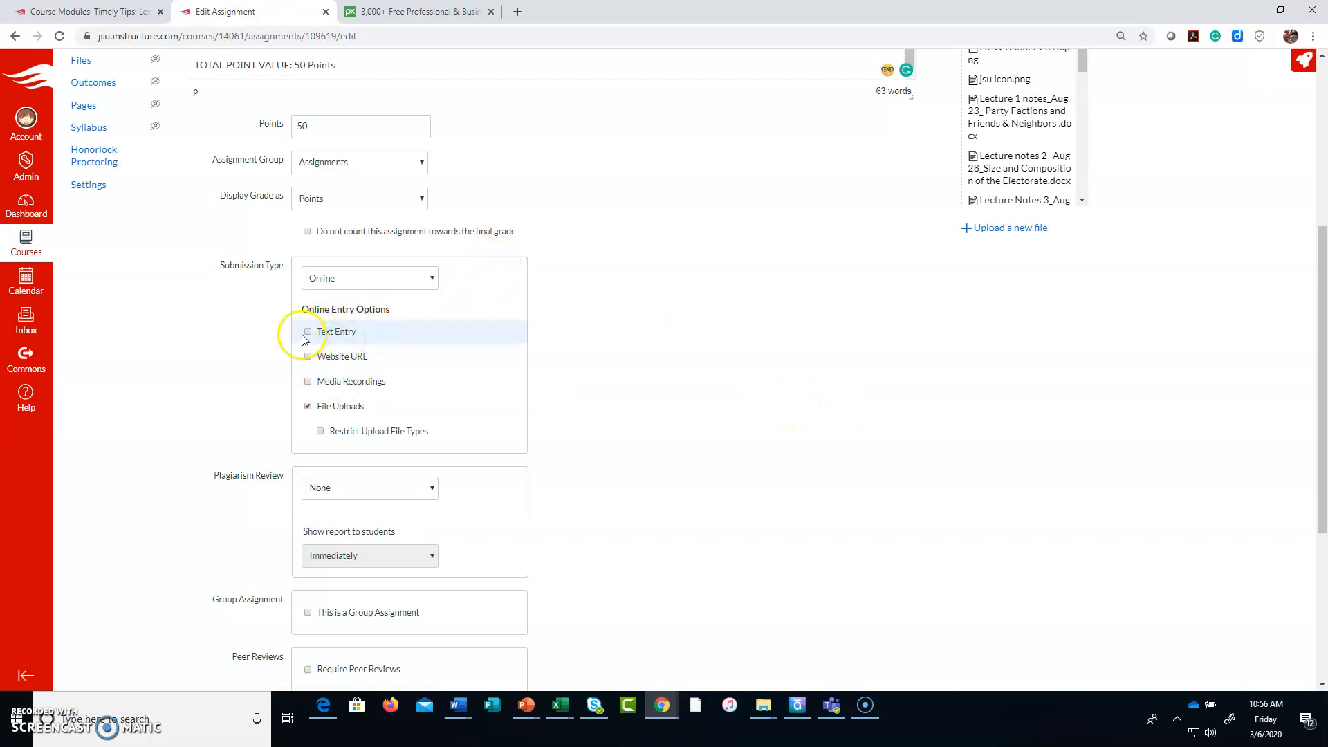
pyautogui.scroll(-4, 623, 339)
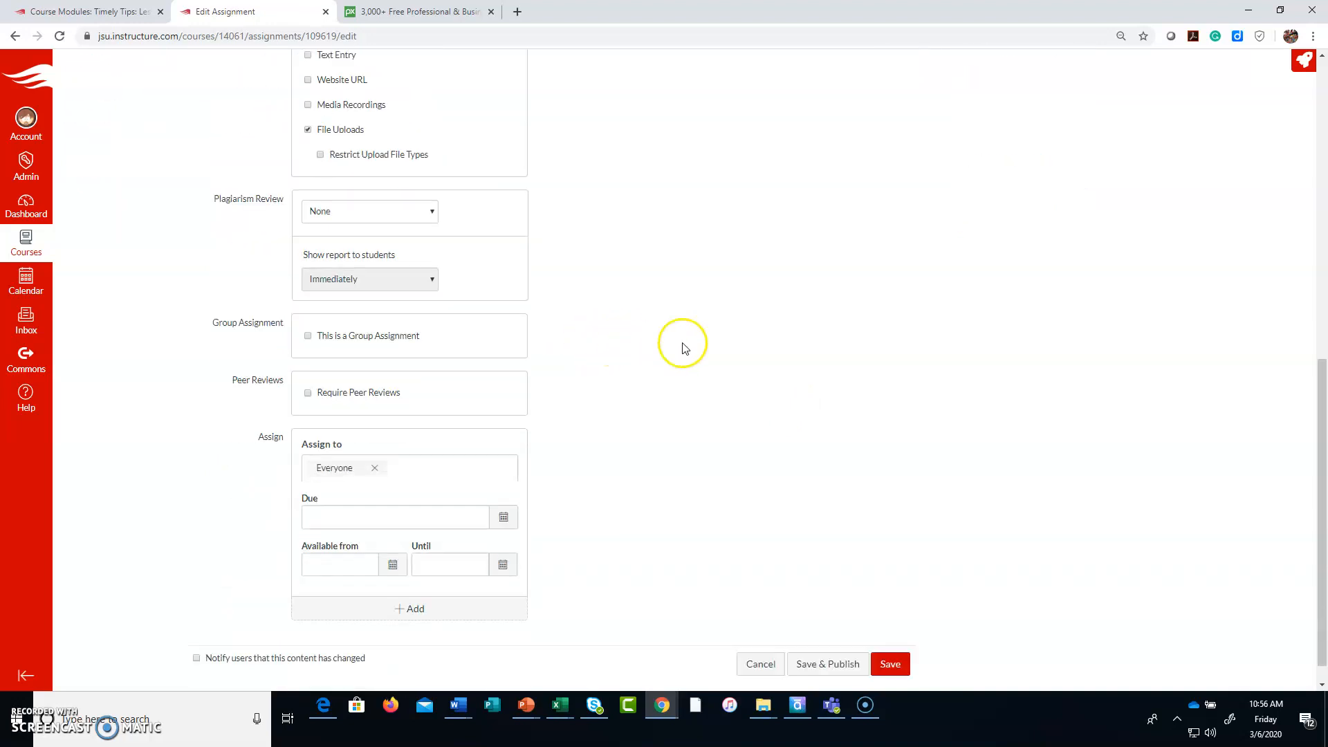
pyautogui.click(424, 213)
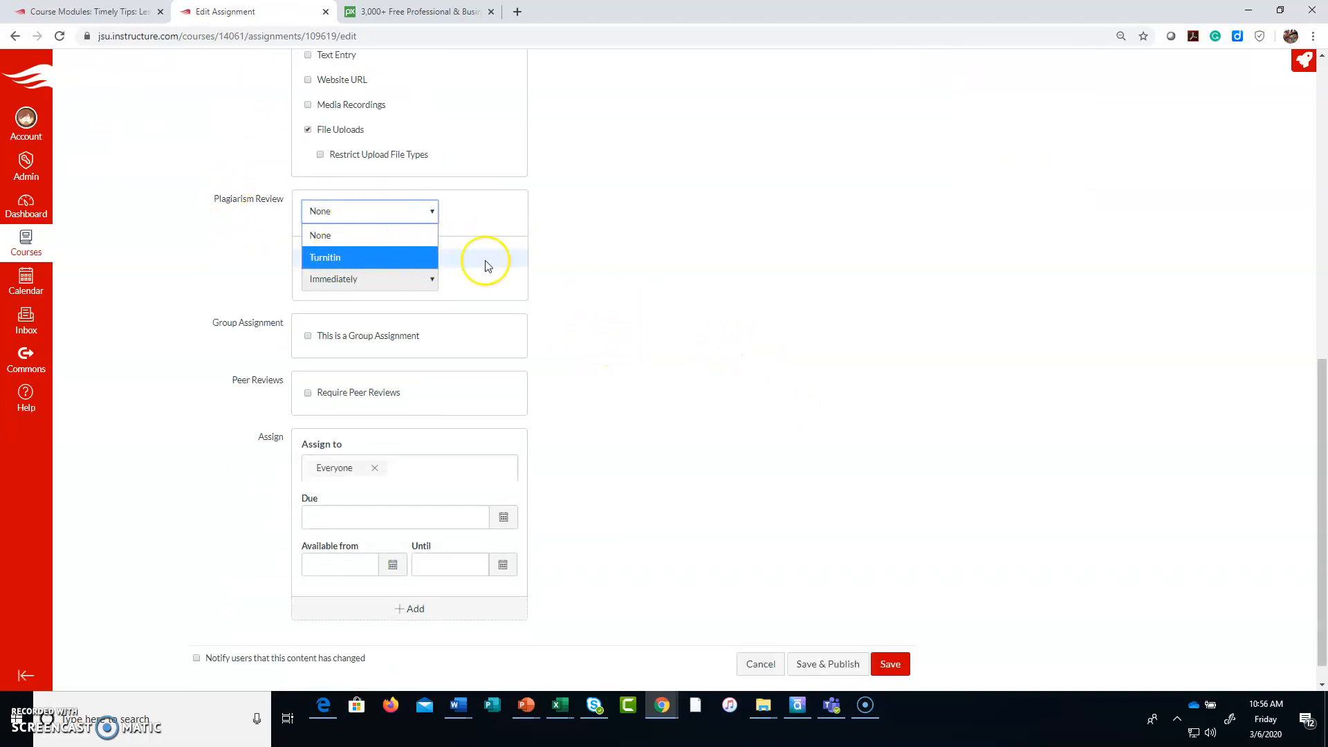
pyautogui.click(622, 261)
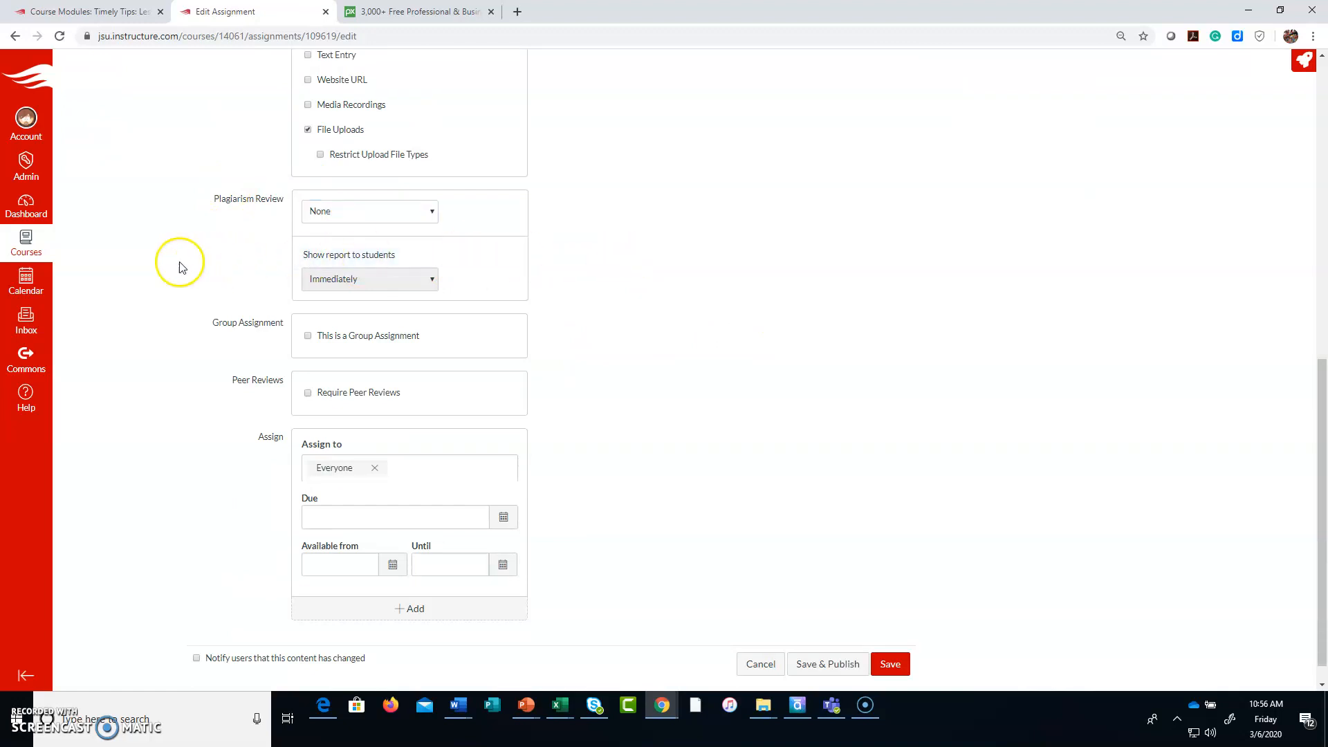
# Step: Set the assignment's due date for everyone to April 30, 2020 at 11:59 pm
pyautogui.scroll(-1, 178, 267)
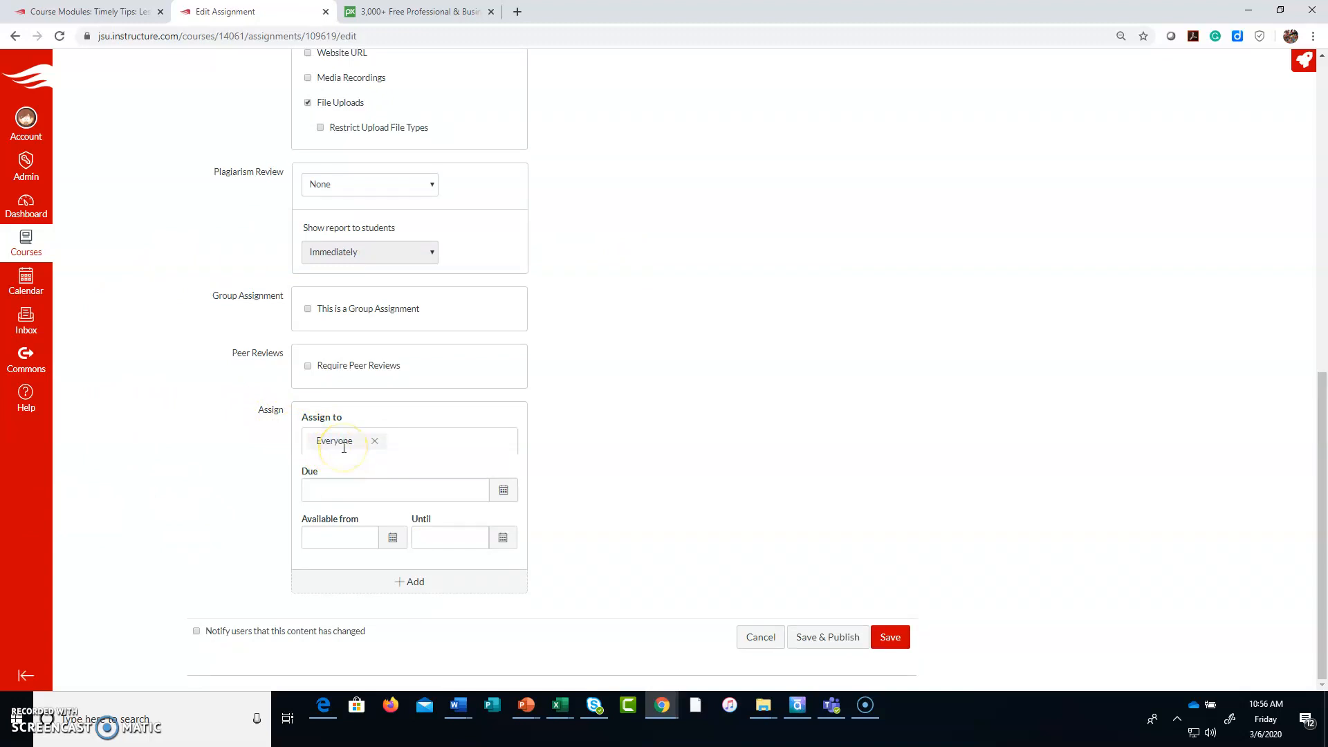
pyautogui.click(503, 489)
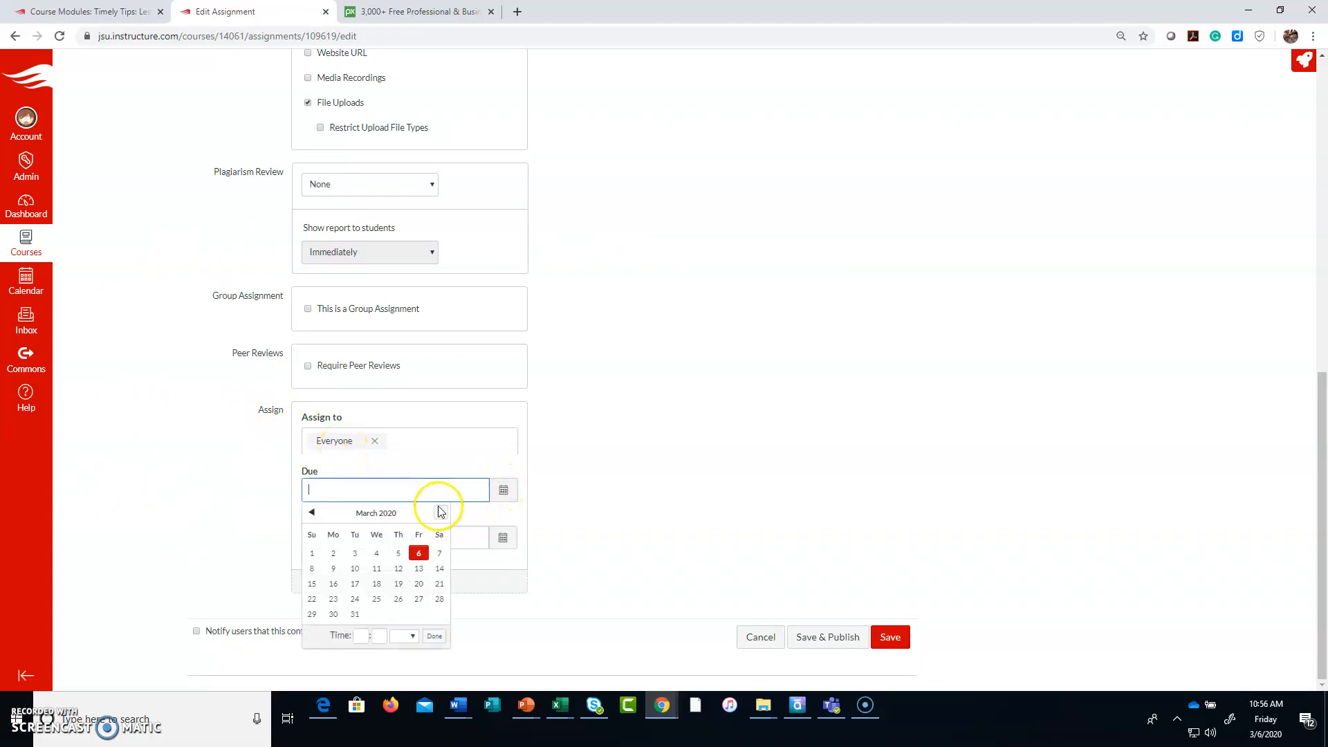
pyautogui.click(440, 512)
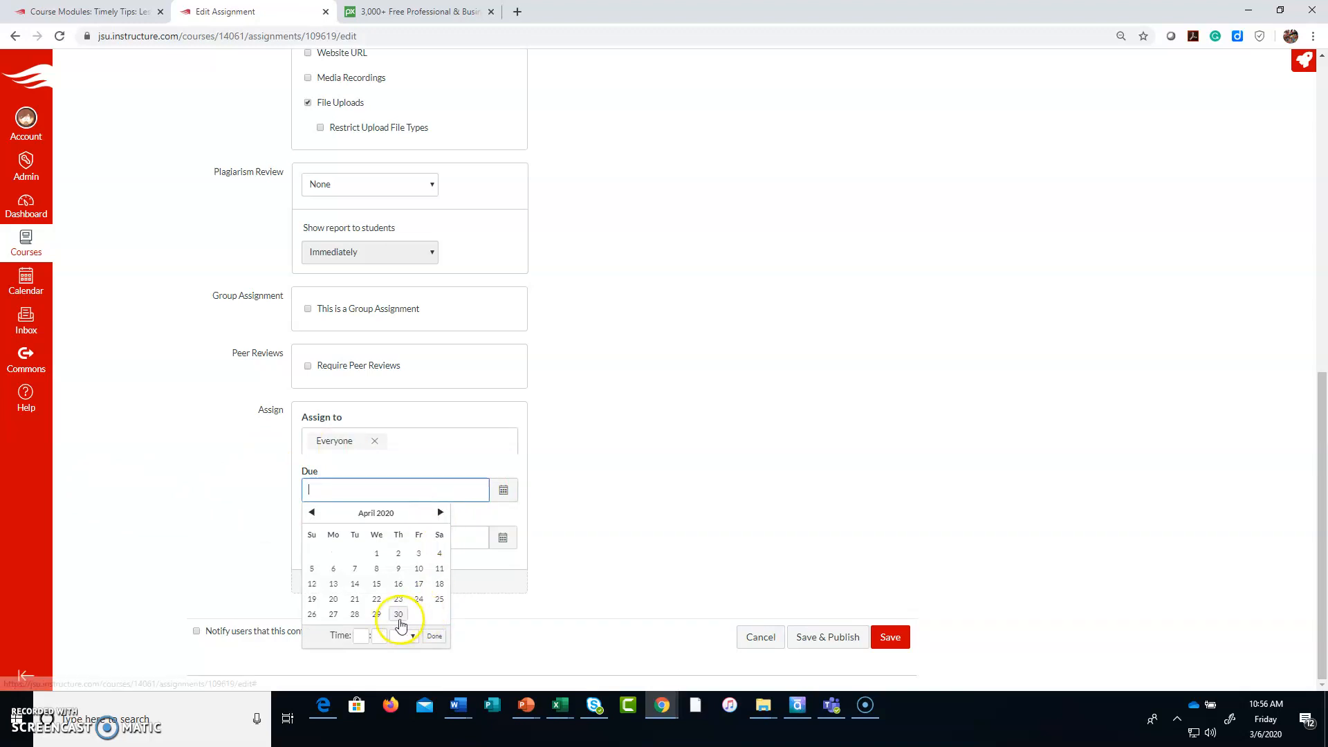
pyautogui.click(400, 619)
pyautogui.click(360, 636)
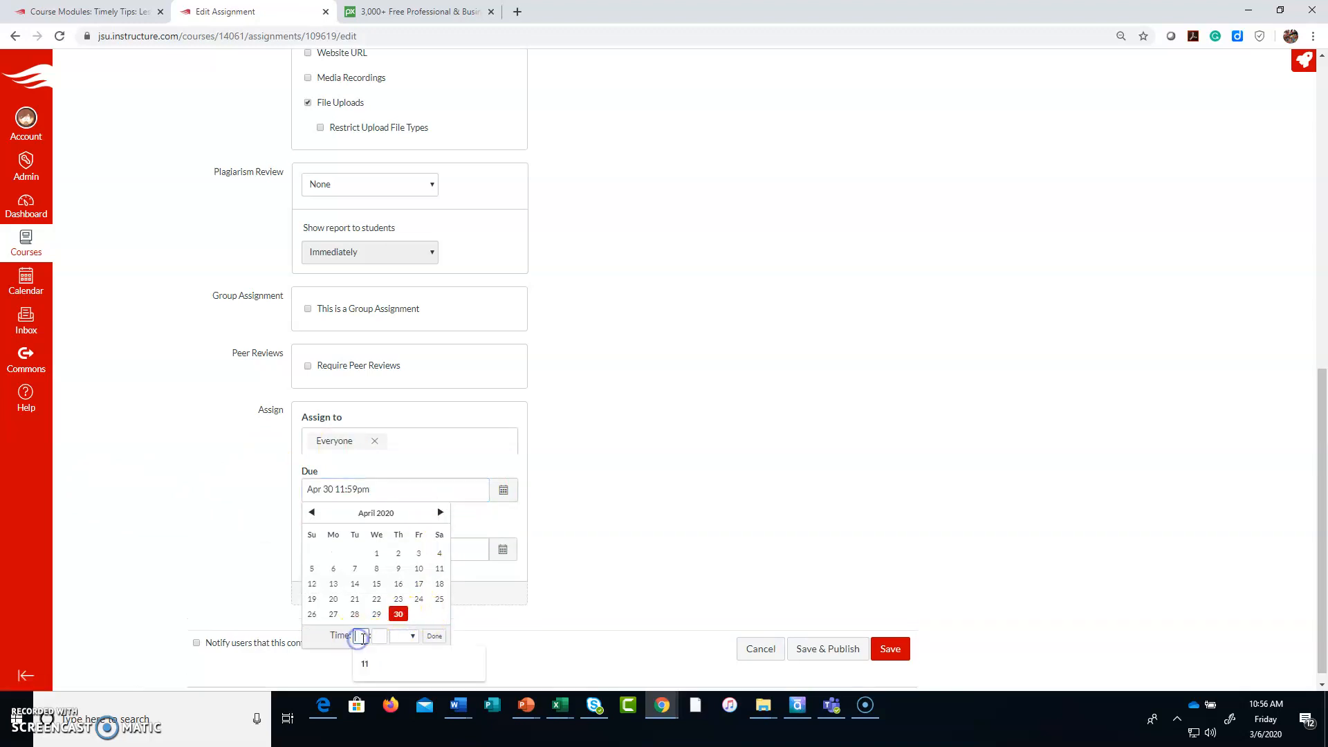
pyautogui.write('11')
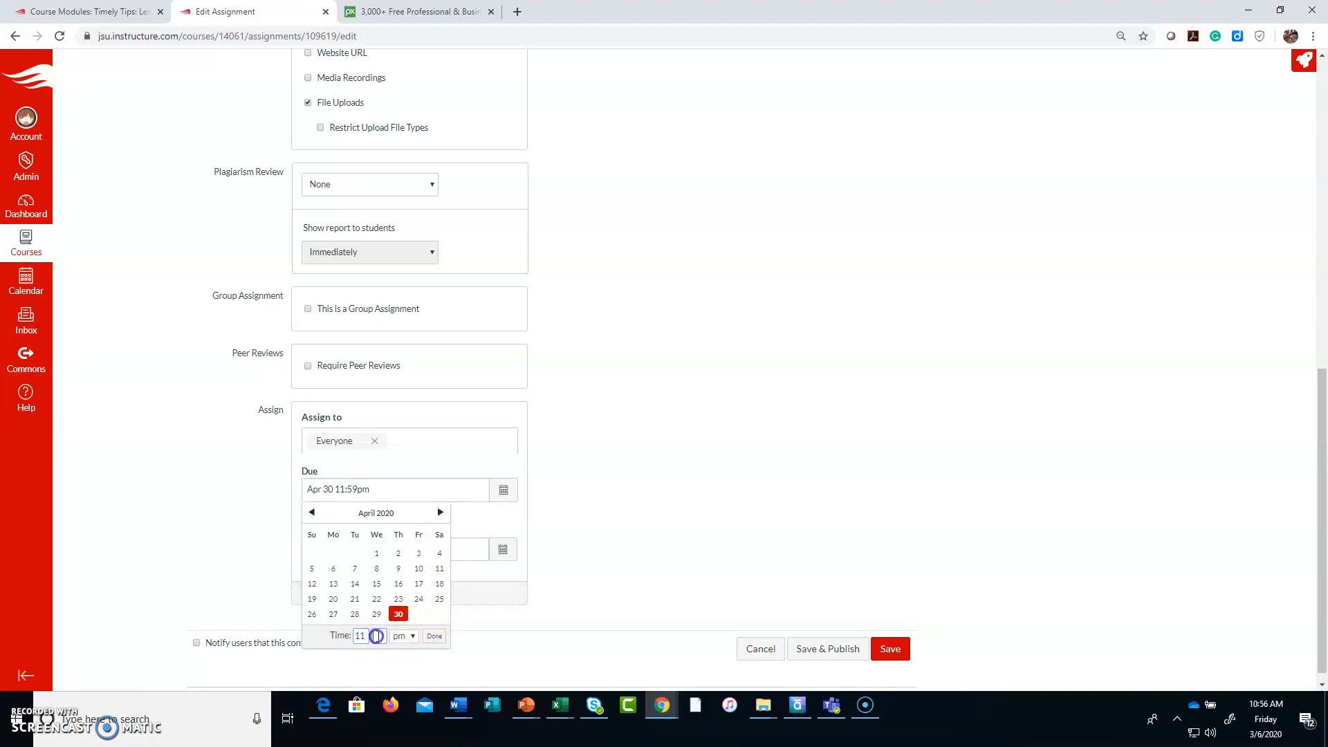
pyautogui.click(436, 641)
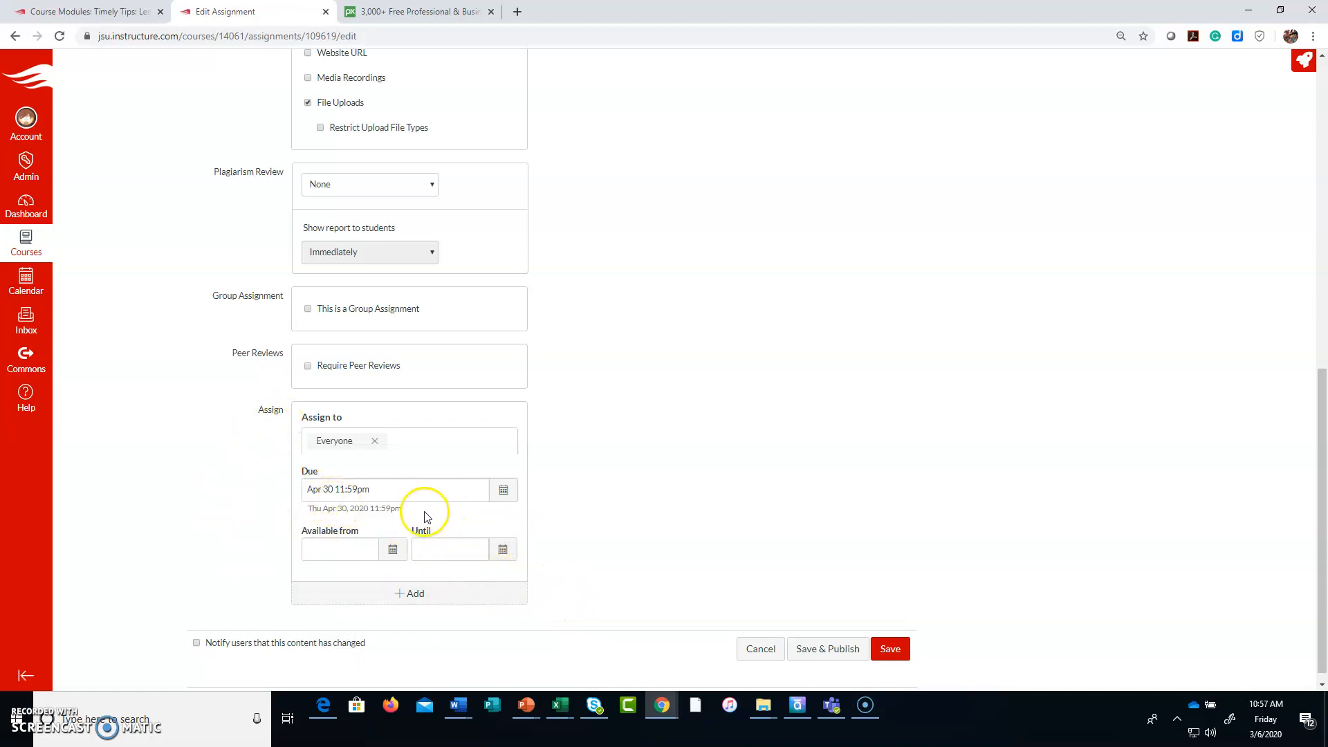
# Step: Set the assignment's Until availability date to April 30, 2020
pyautogui.click(504, 550)
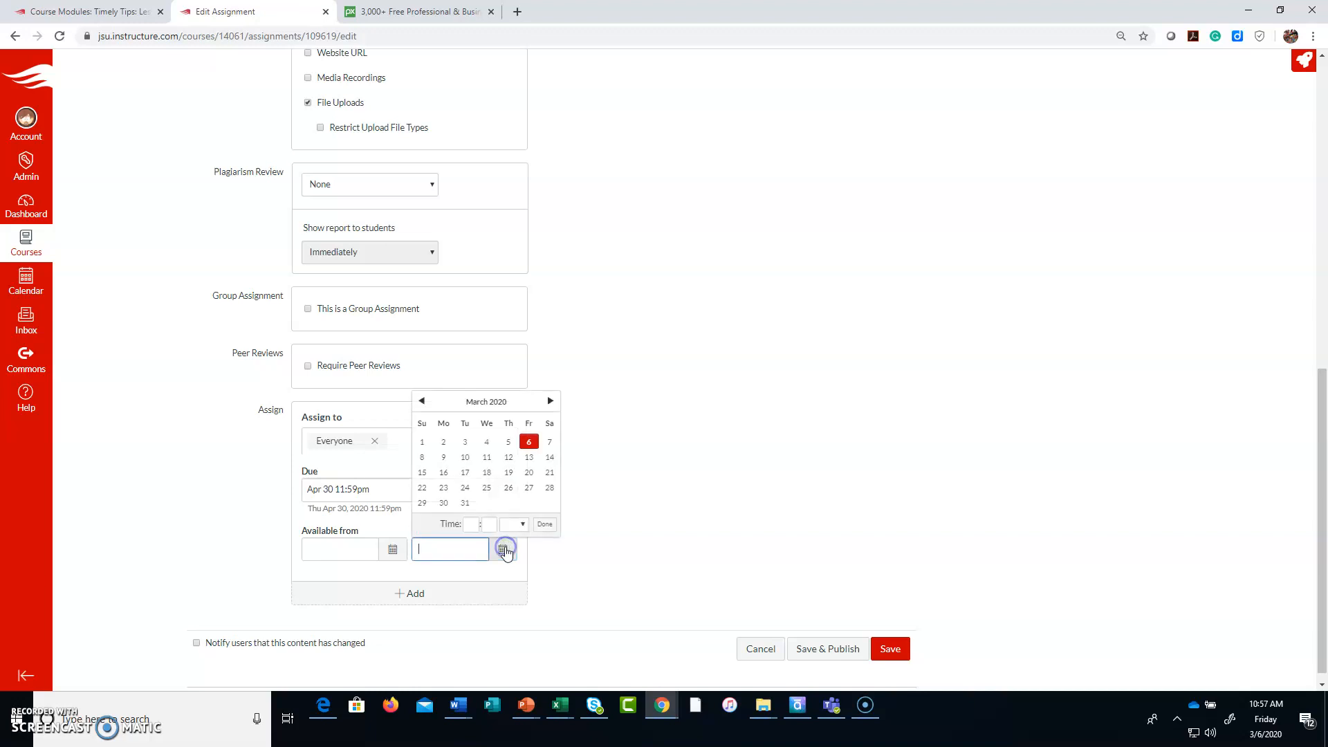
pyautogui.click(551, 401)
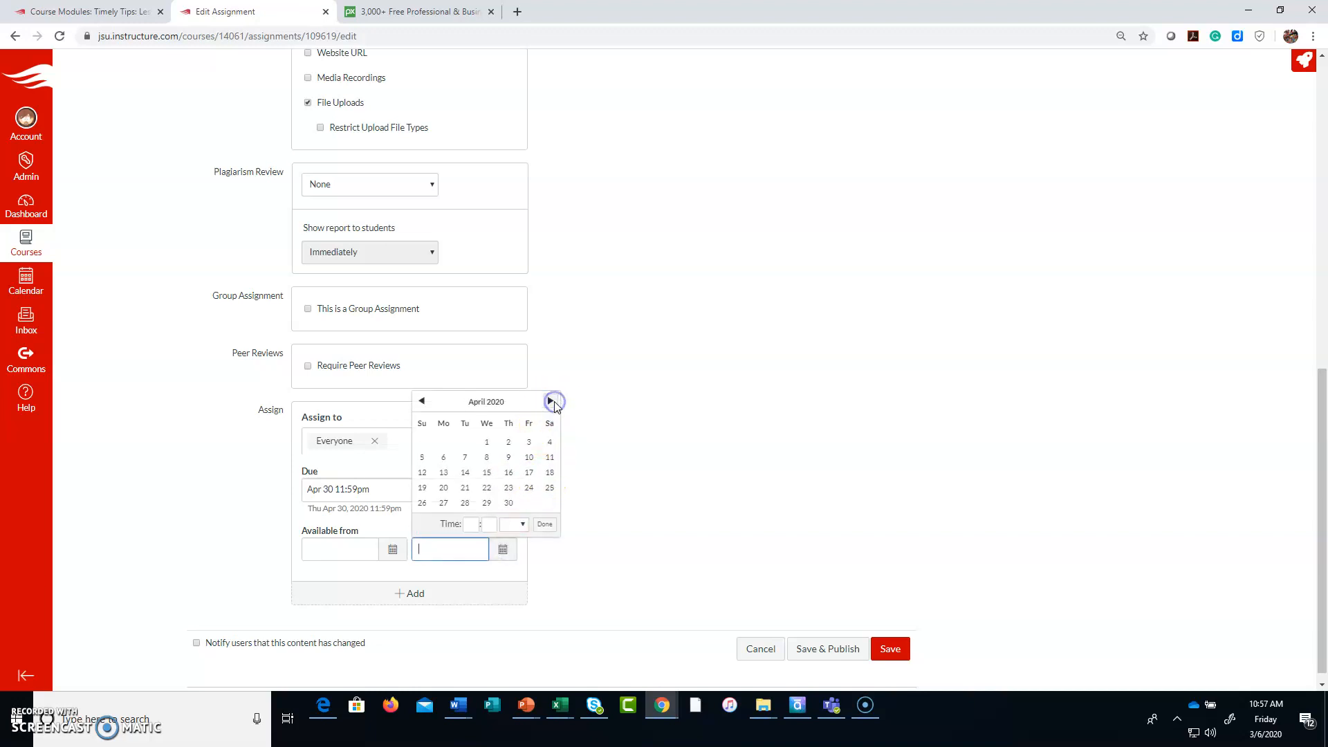
pyautogui.click(509, 503)
pyautogui.click(551, 526)
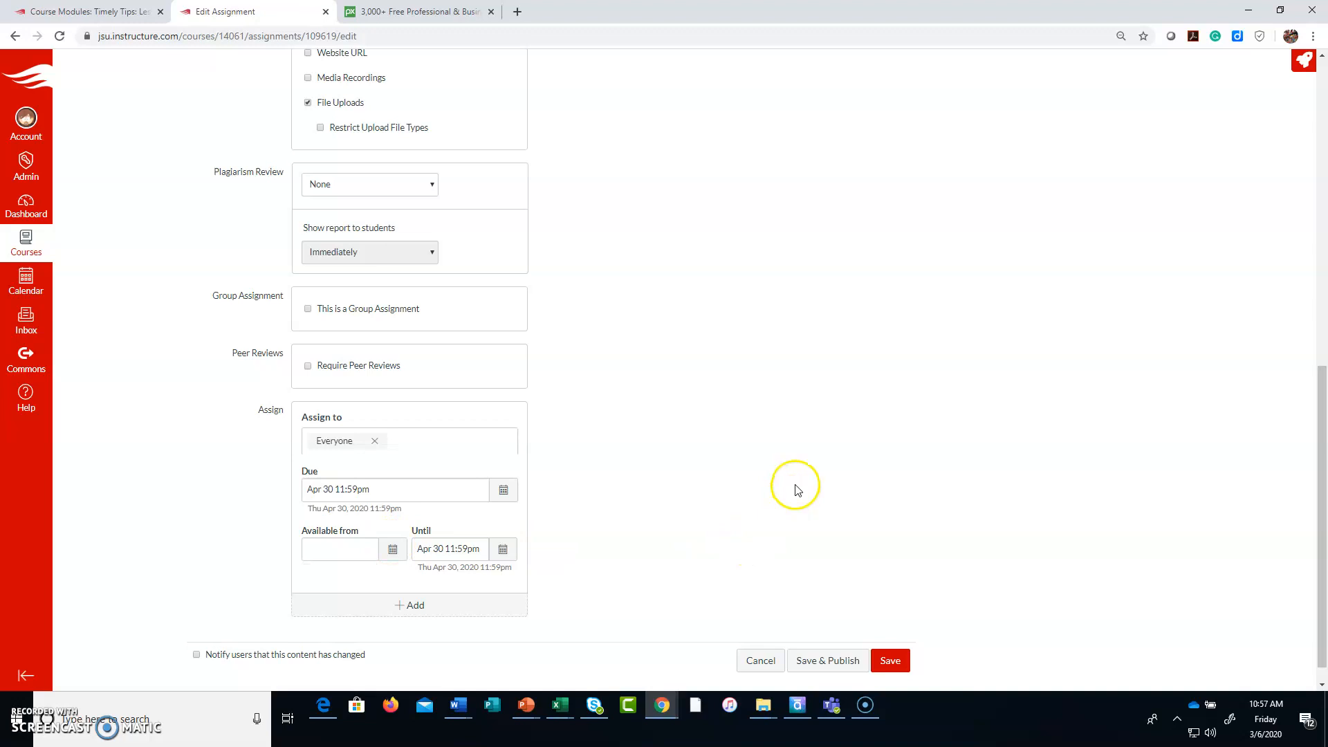
# Step: Review the completed Case Study 1 settings, and save and publish the assignment
pyautogui.scroll(10, 838, 498)
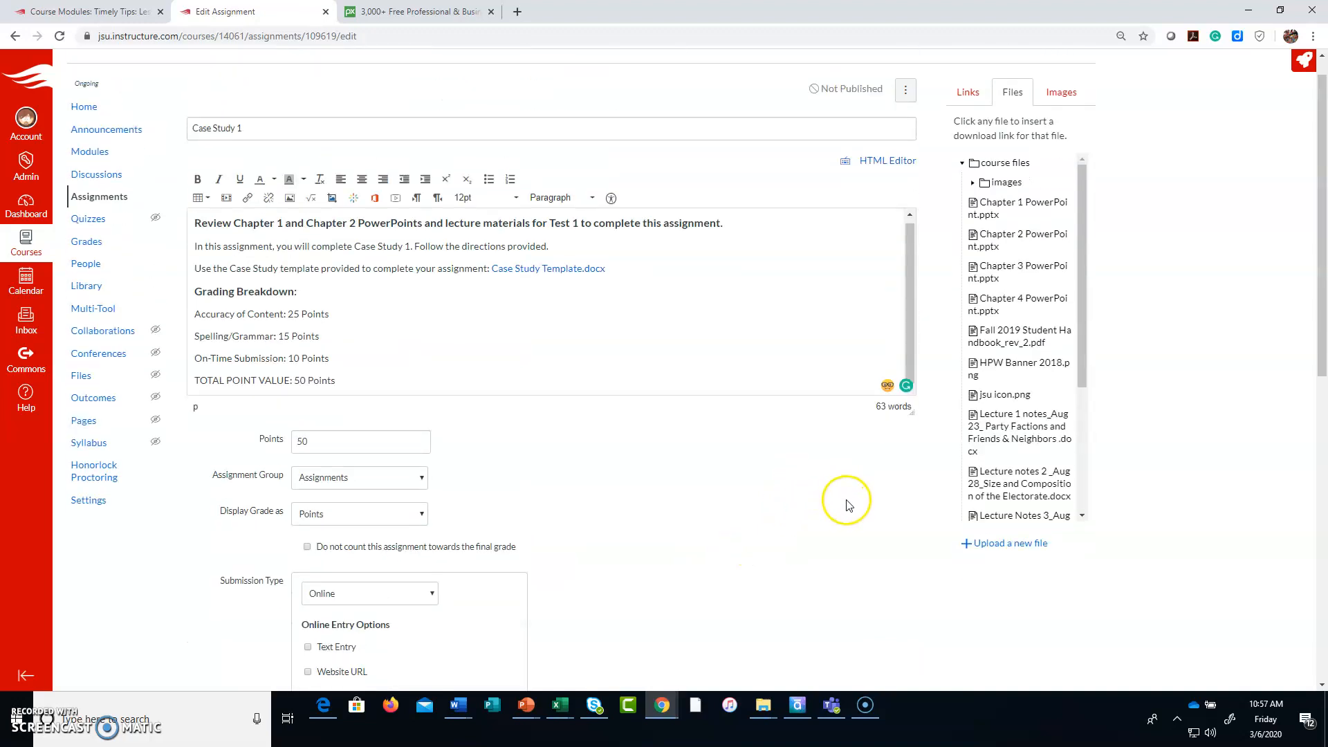
pyautogui.scroll(-10, 858, 505)
pyautogui.click(836, 638)
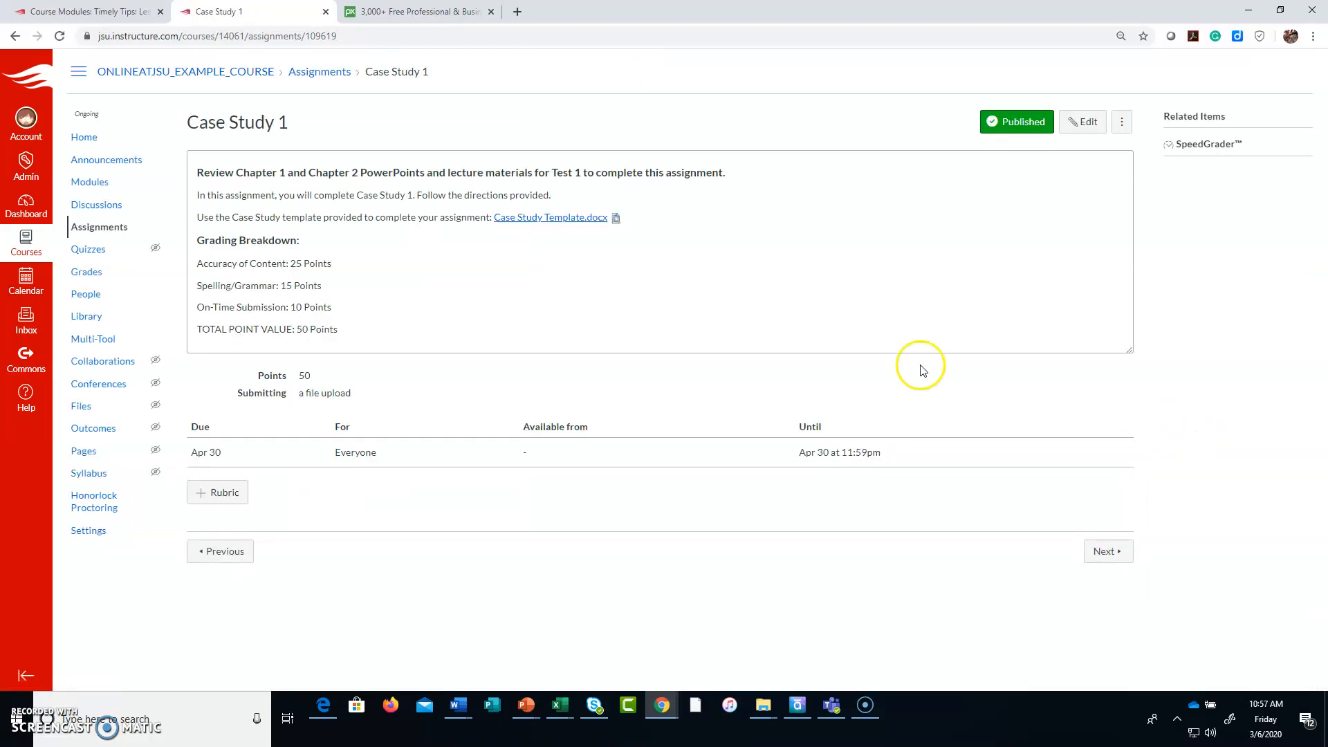
pyautogui.moveTo(201, 175); pyautogui.dragTo(415, 347)
pyautogui.rightClick(459, 177)
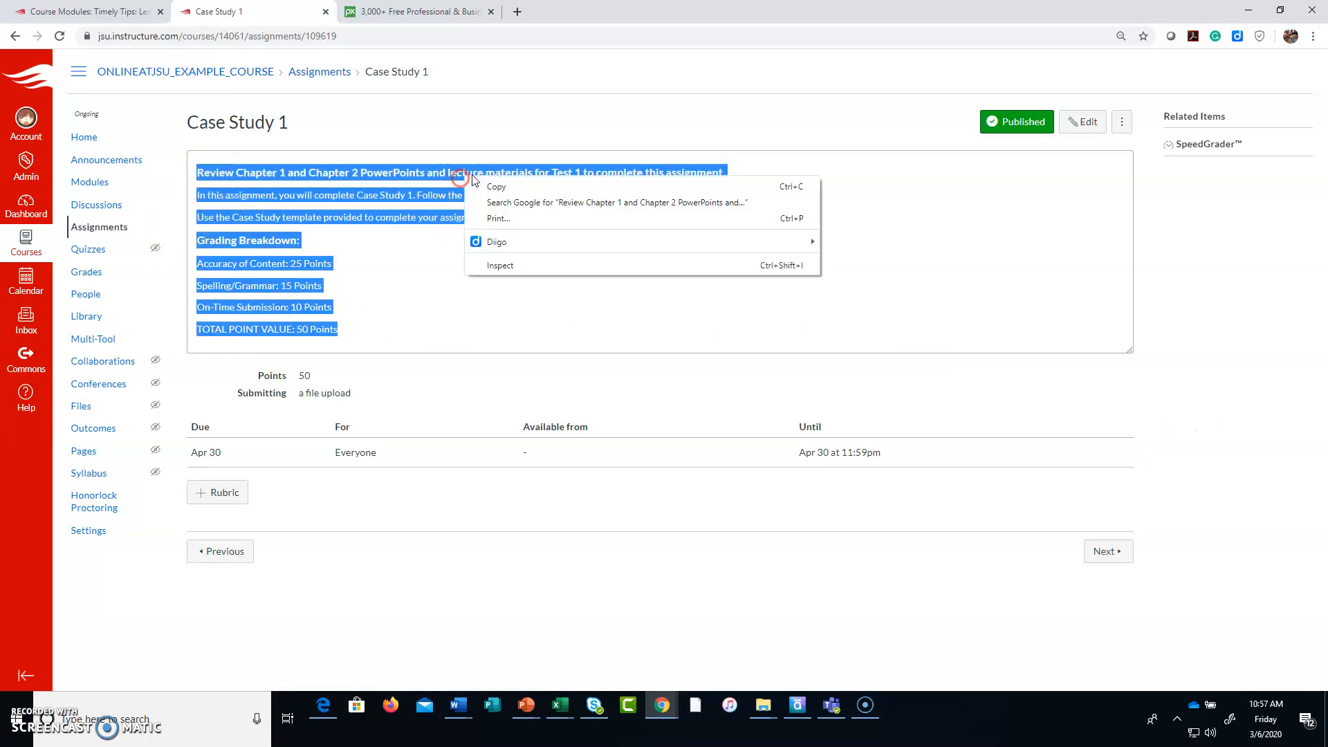
pyautogui.click(647, 350)
pyautogui.click(649, 313)
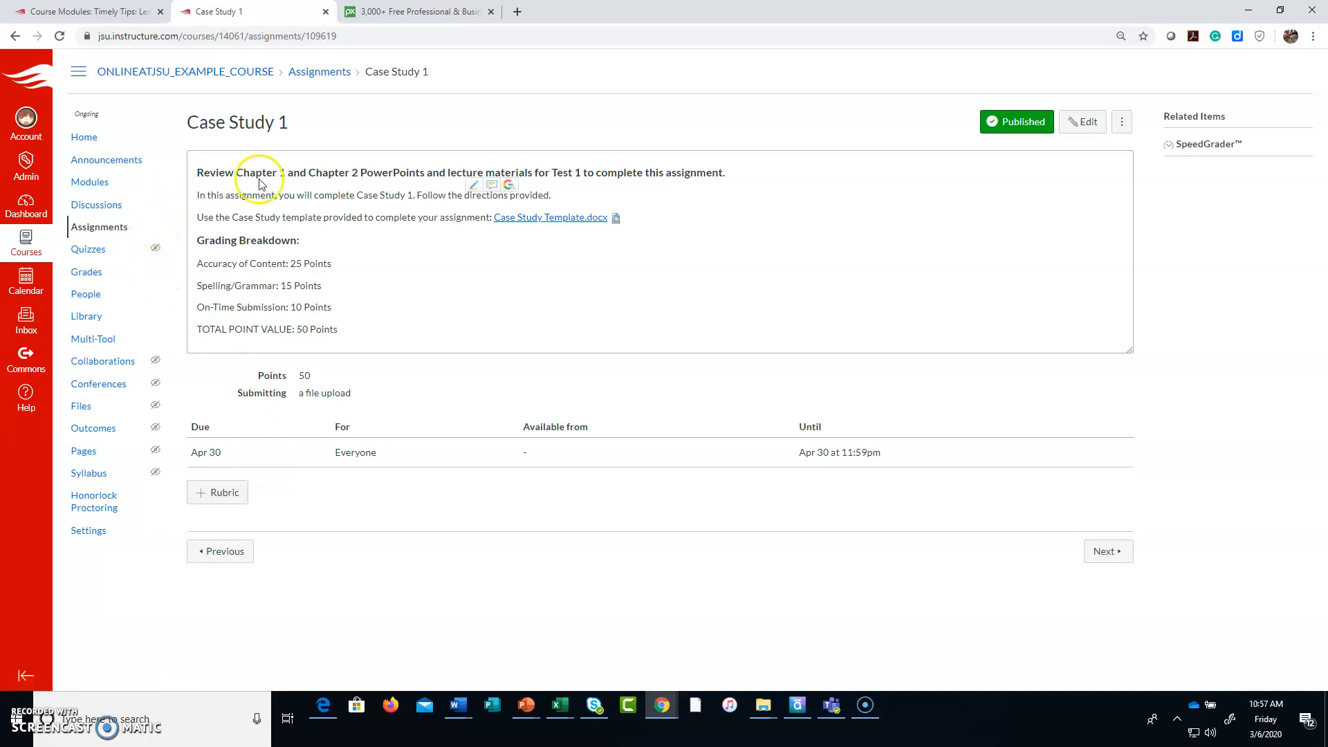
# Step: Return to the course modules and open the Case Study 2 assignment
pyautogui.click(78, 184)
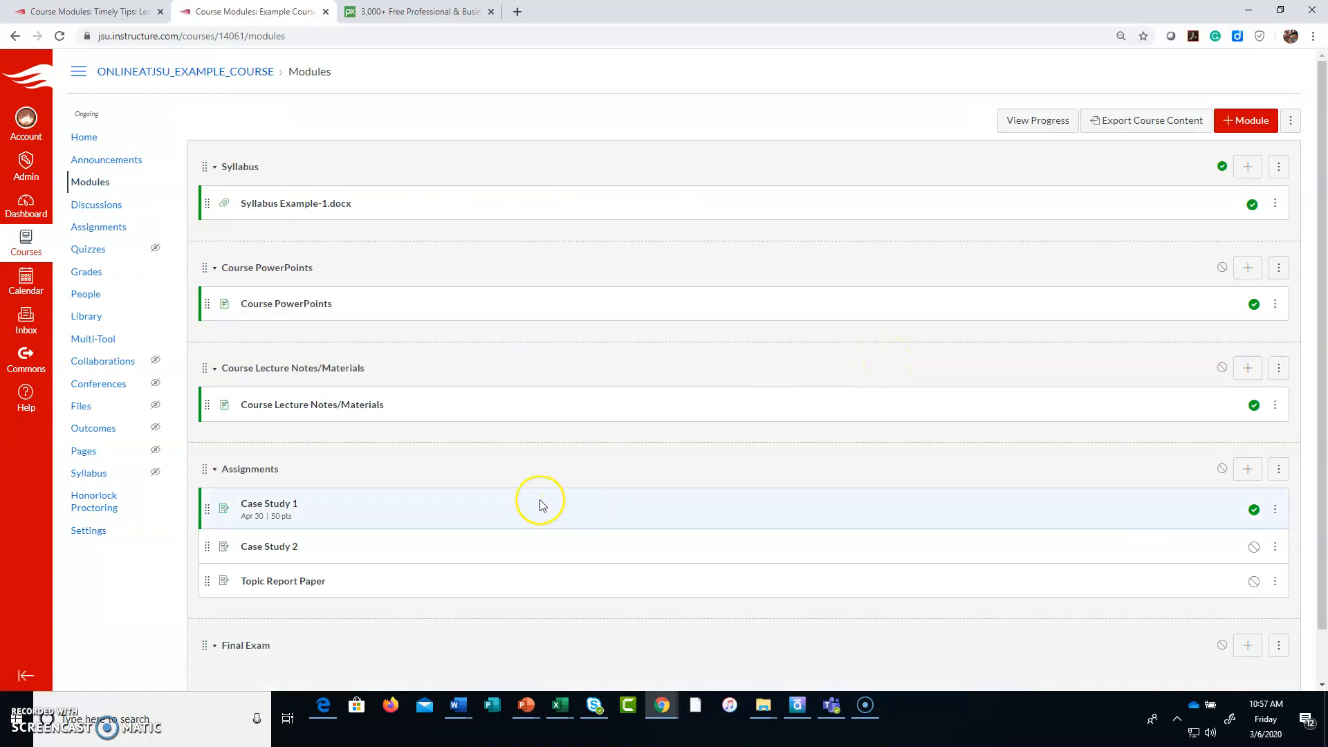
pyautogui.click(283, 547)
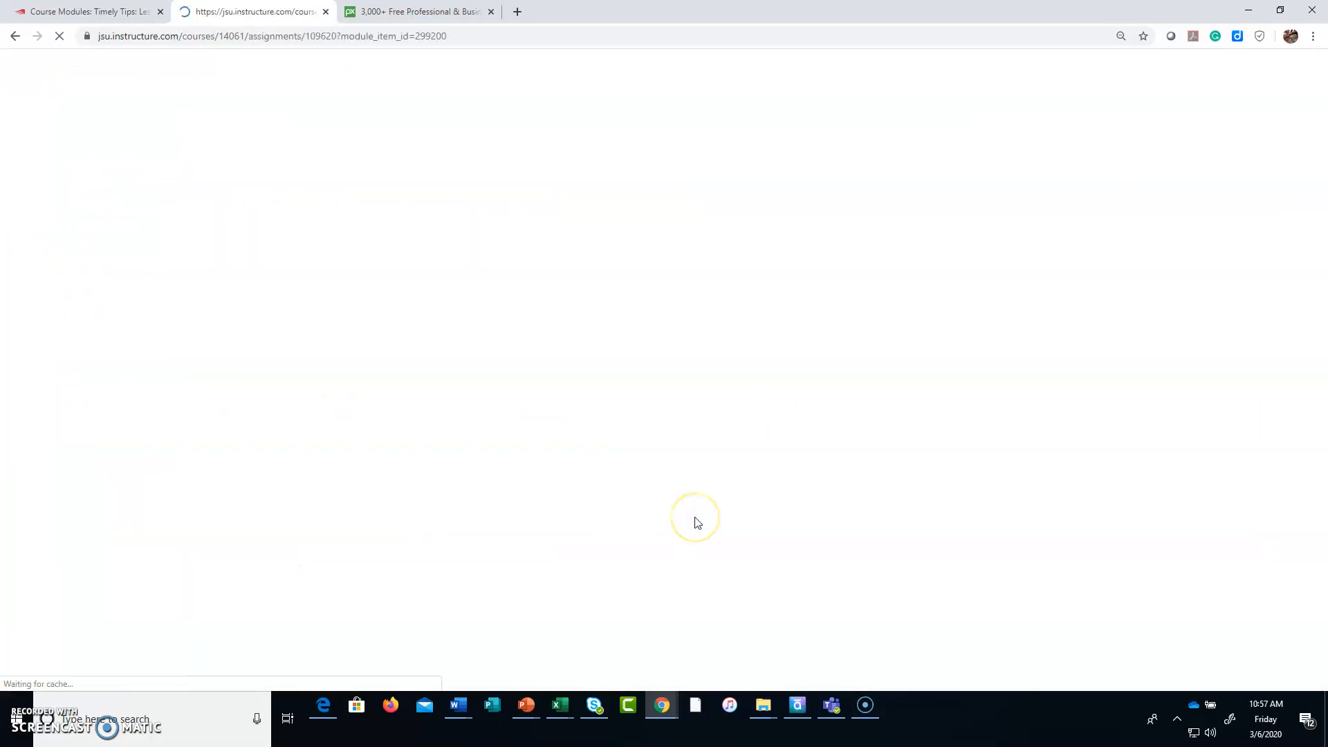
# Step: Open the Case Study 2 assignment for editing and paste the Case Study 1 instructions into its description
pyautogui.click(1084, 122)
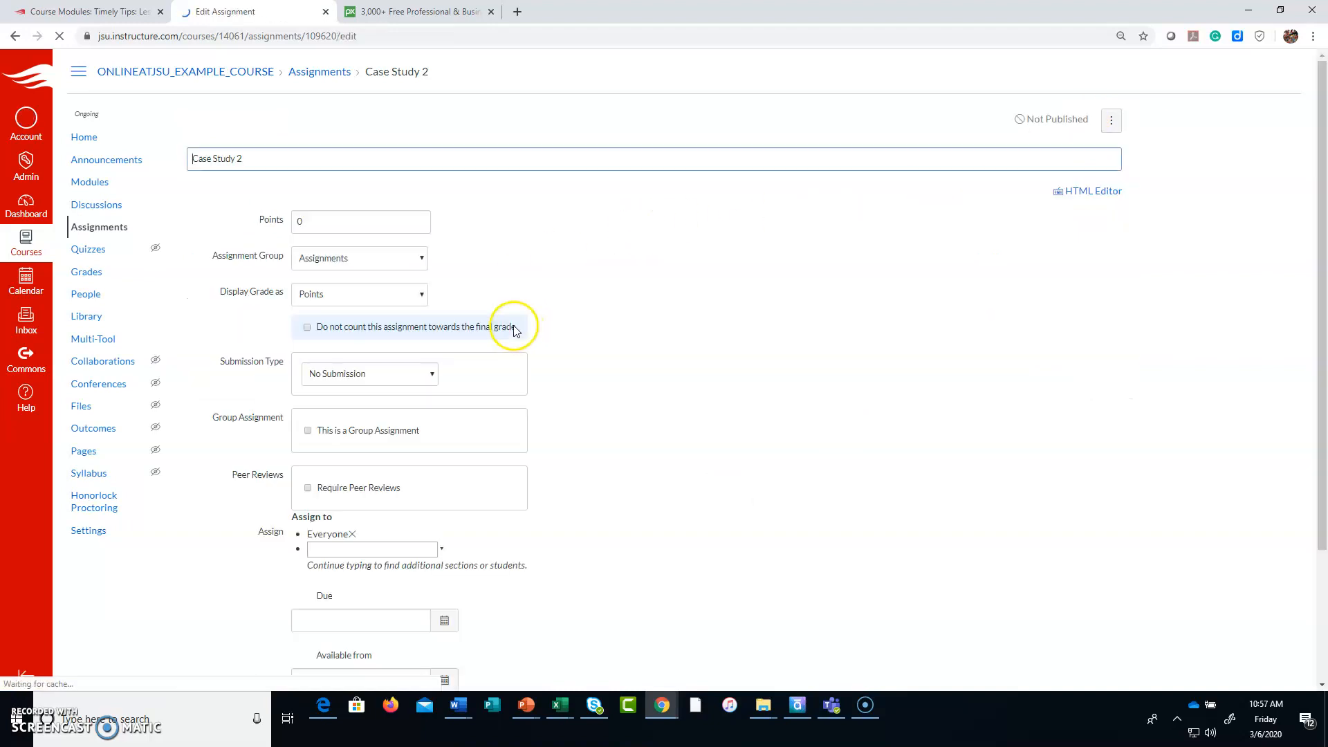
pyautogui.click(285, 270)
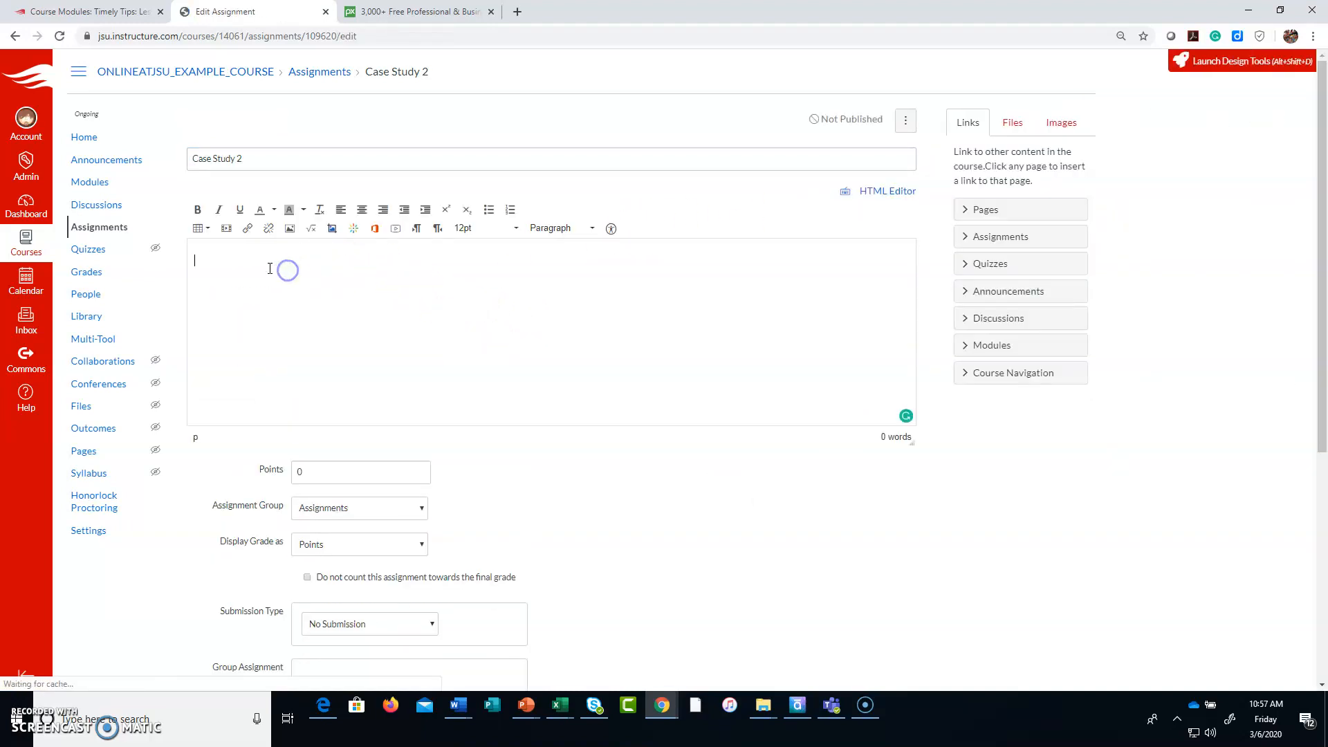
pyautogui.rightClick(270, 270)
# Step: Update the pasted instructions to refer to Chapter 3, Chapter 4, Case Study 2 and Test 2
pyautogui.doubleClick(280, 257)
pyautogui.write('3')
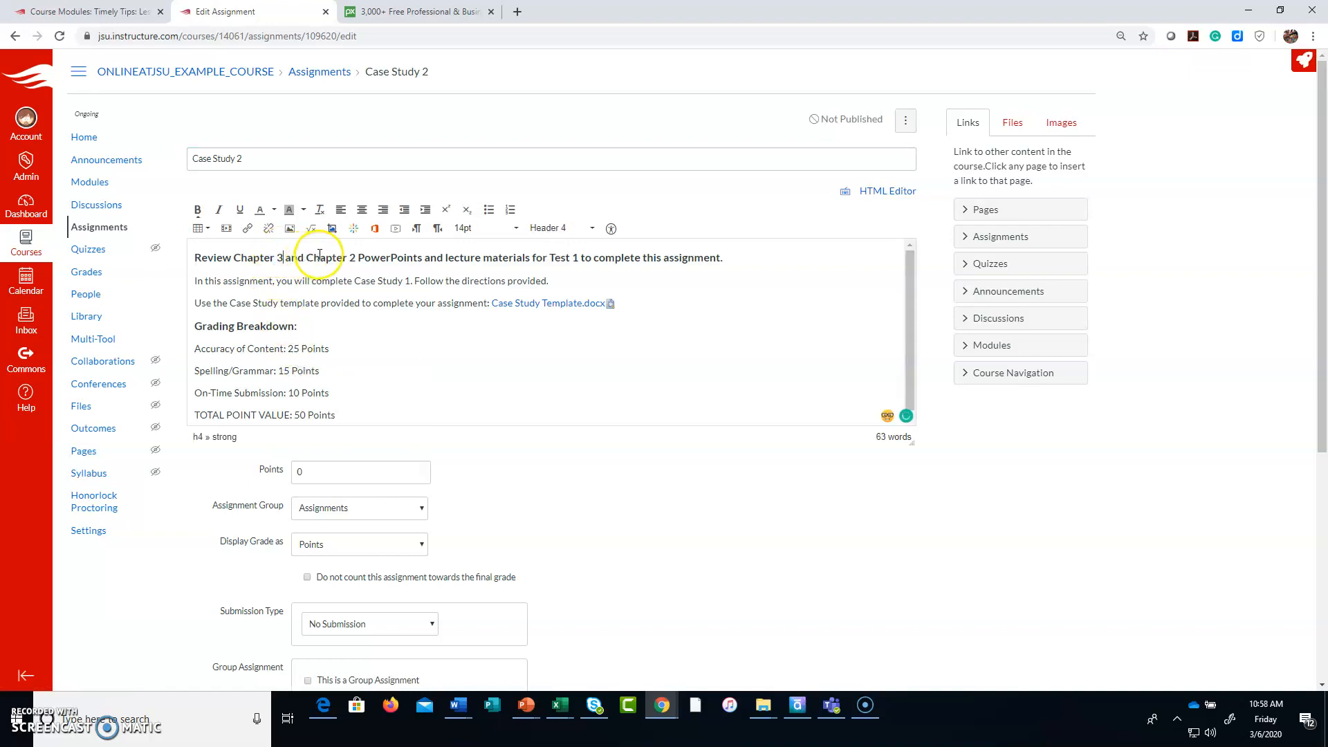
pyautogui.doubleClick(352, 257)
pyautogui.write('4')
pyautogui.doubleClick(407, 281)
pyautogui.write('3')
pyautogui.press('BackSpace')
pyautogui.write('2')
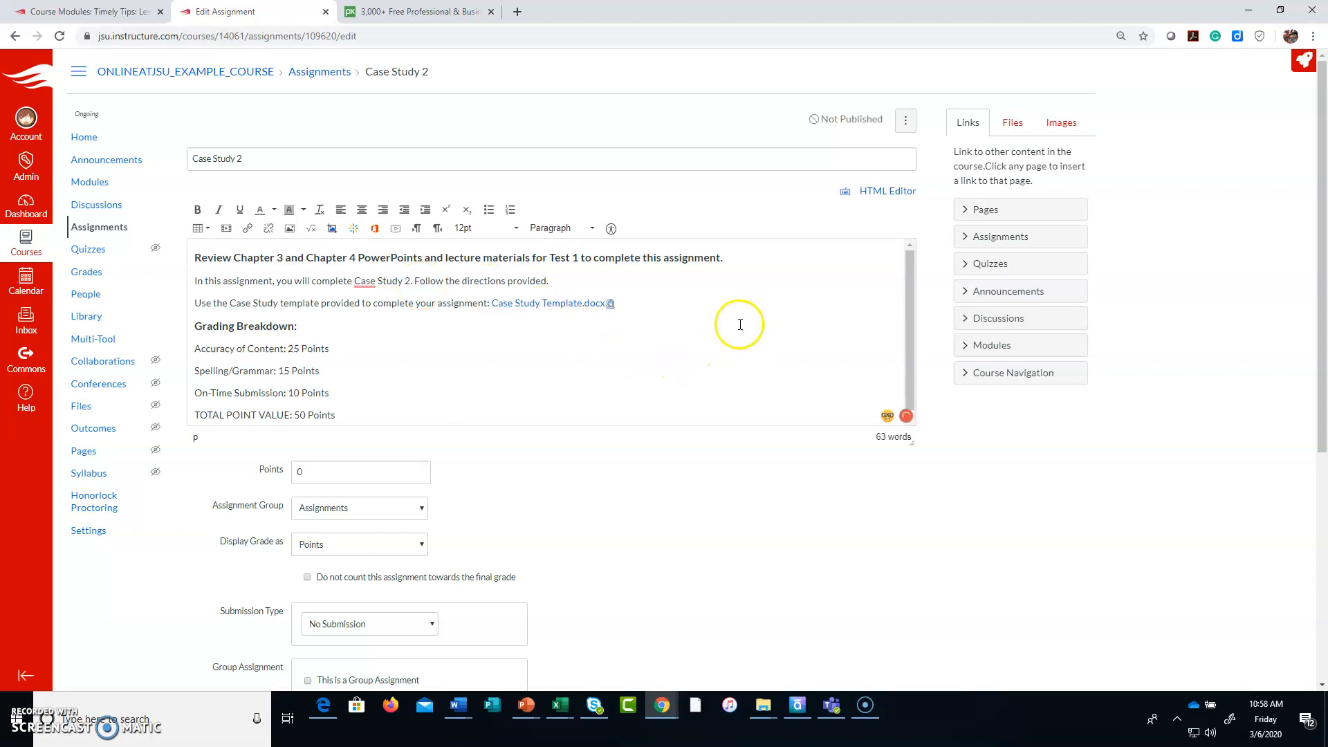
pyautogui.doubleClick(573, 254)
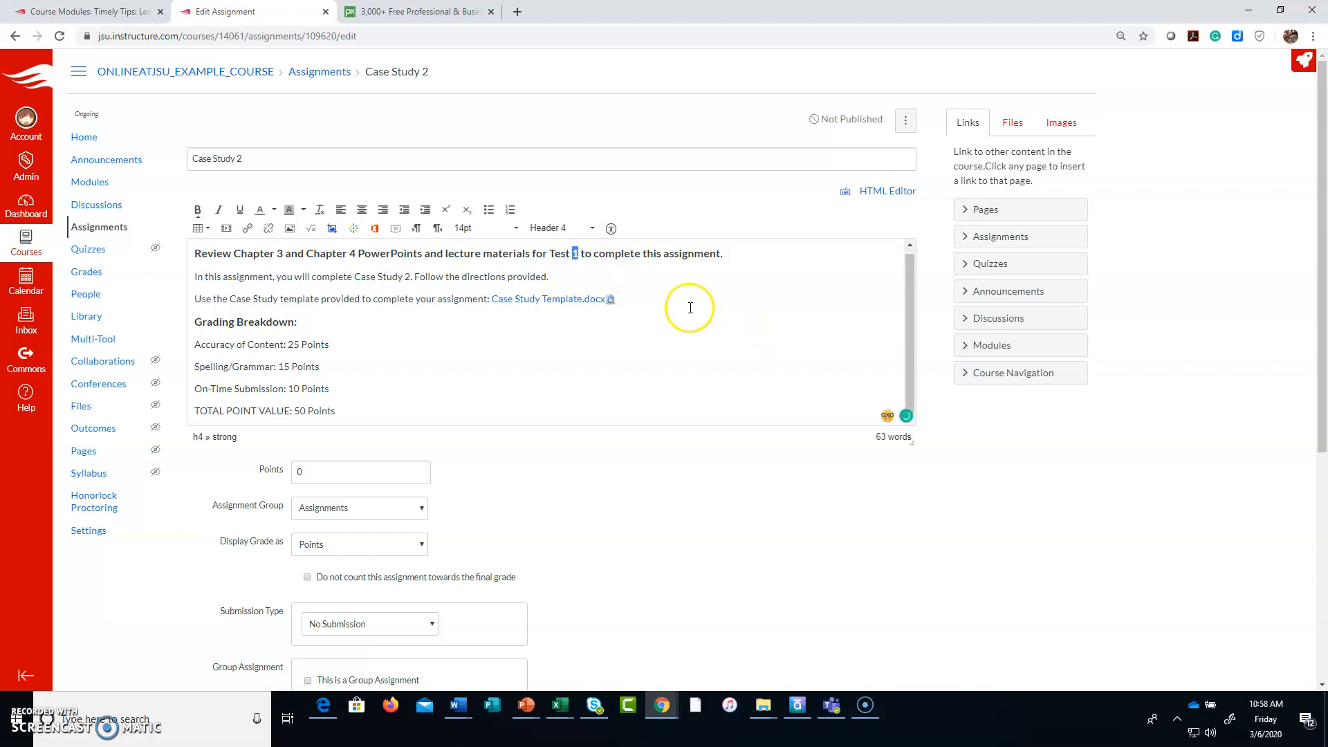
pyautogui.click(756, 346)
# Step: Set the assignment to 50 points and make it an online submission with File Uploads
pyautogui.scroll(-4, 751, 344)
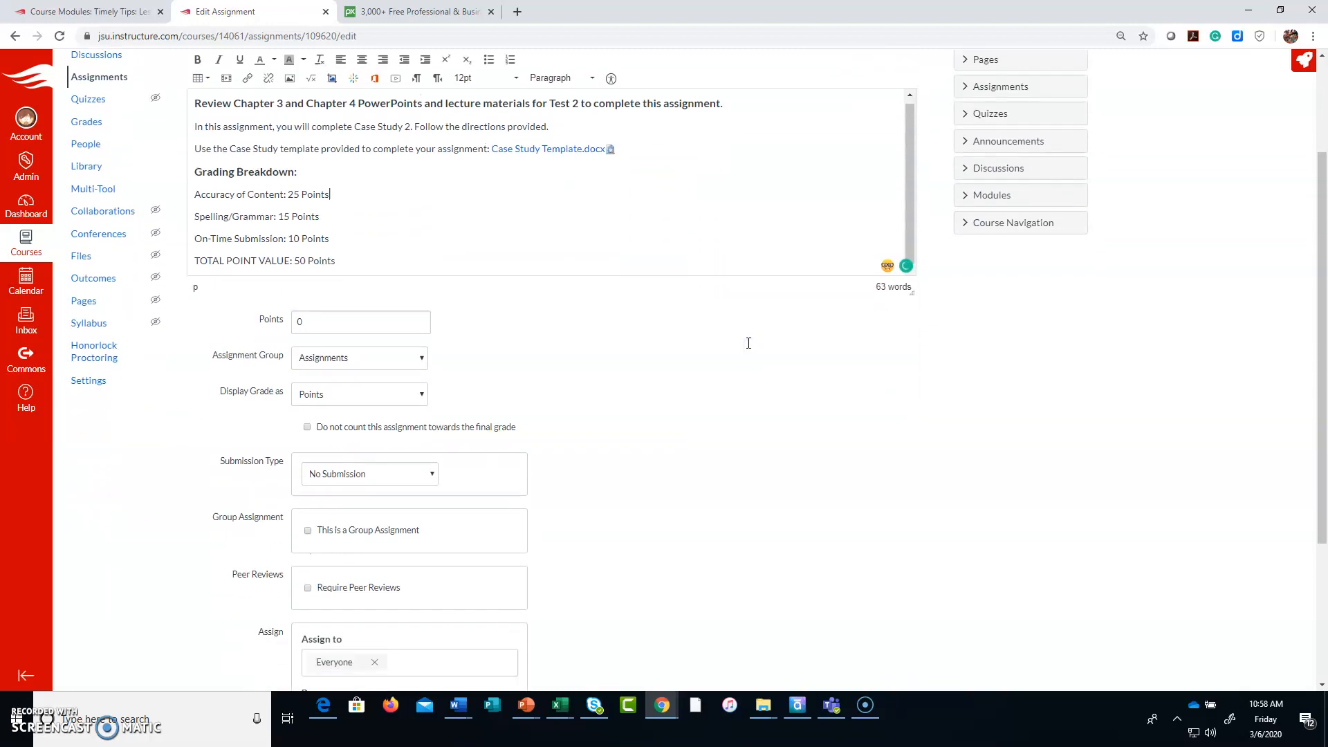
pyautogui.click(377, 197)
pyautogui.write('50')
pyautogui.click(678, 339)
pyautogui.click(427, 349)
pyautogui.click(413, 387)
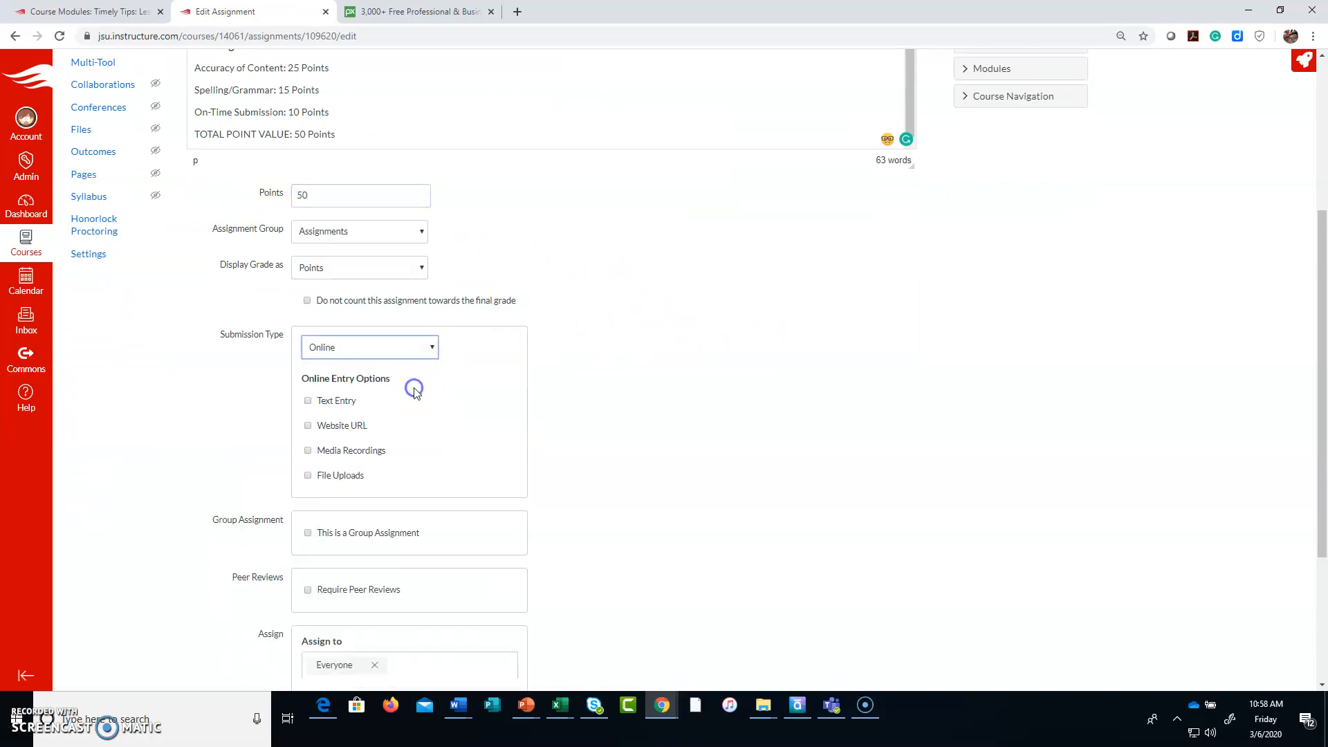
pyautogui.click(343, 474)
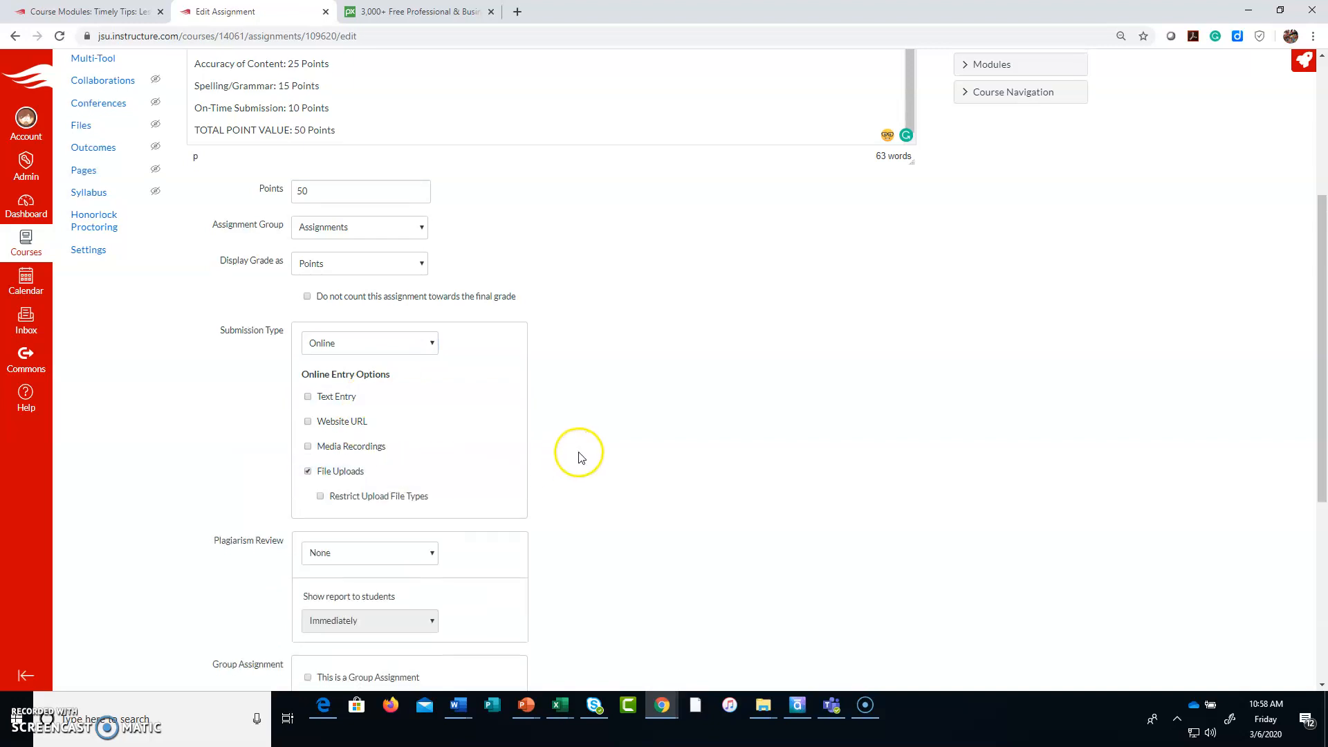
# Step: Set the Case Study 2 due date for everyone to April 30, 2020 at 11:59 pm
pyautogui.scroll(-3, 692, 463)
pyautogui.click(503, 489)
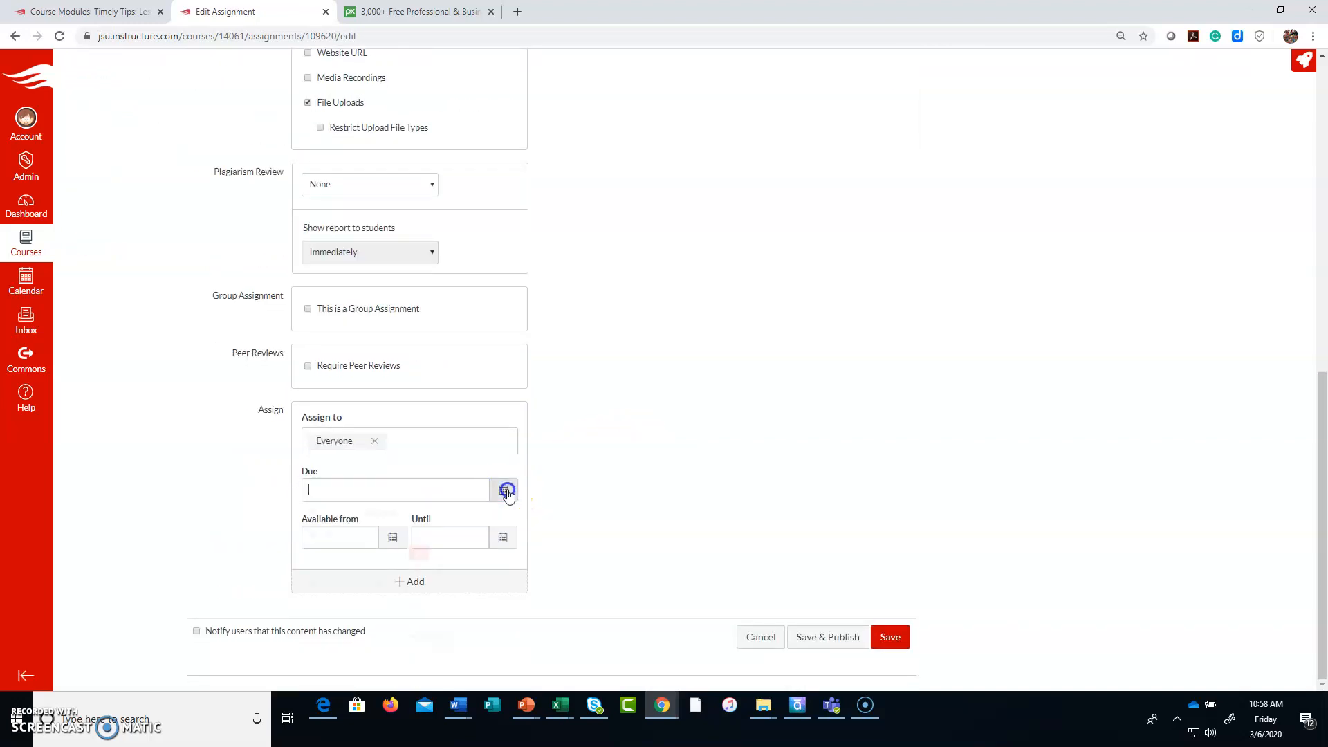
pyautogui.click(440, 513)
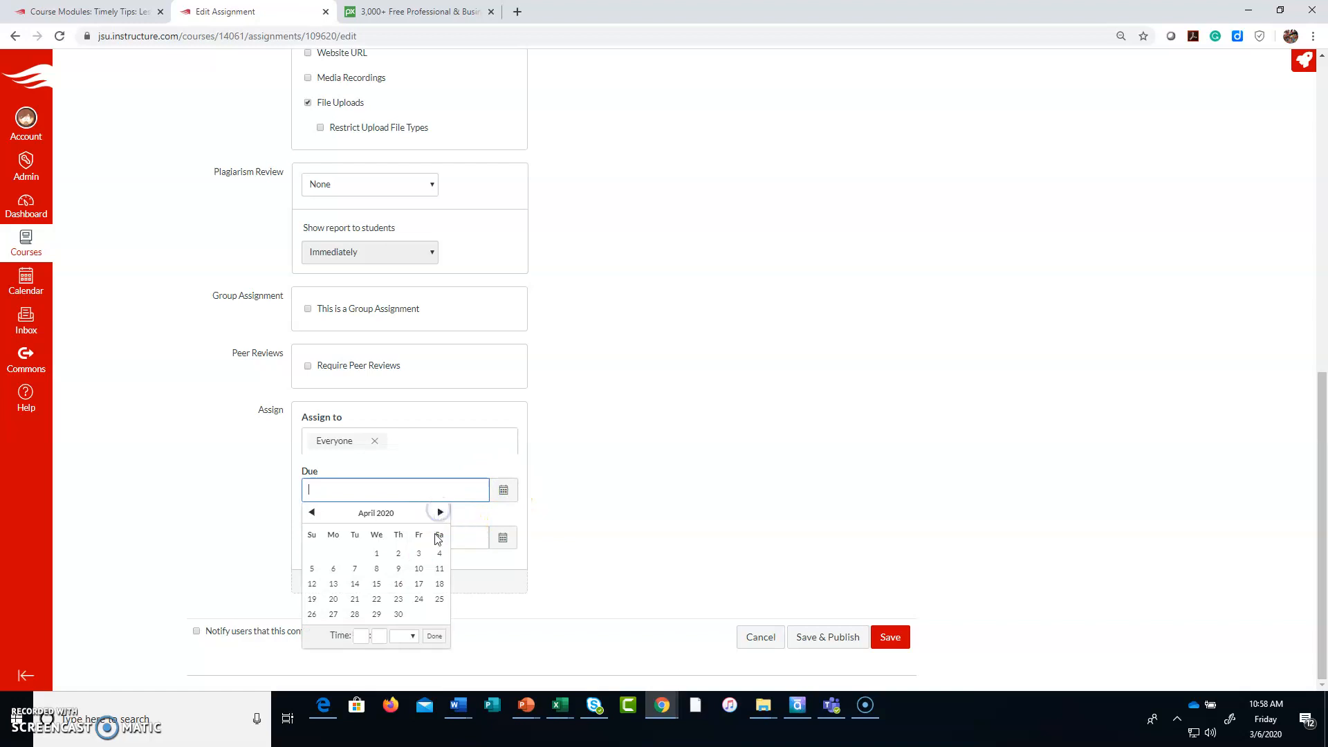
pyautogui.click(399, 615)
pyautogui.click(361, 638)
pyautogui.click(365, 664)
pyautogui.click(379, 637)
pyautogui.write('59')
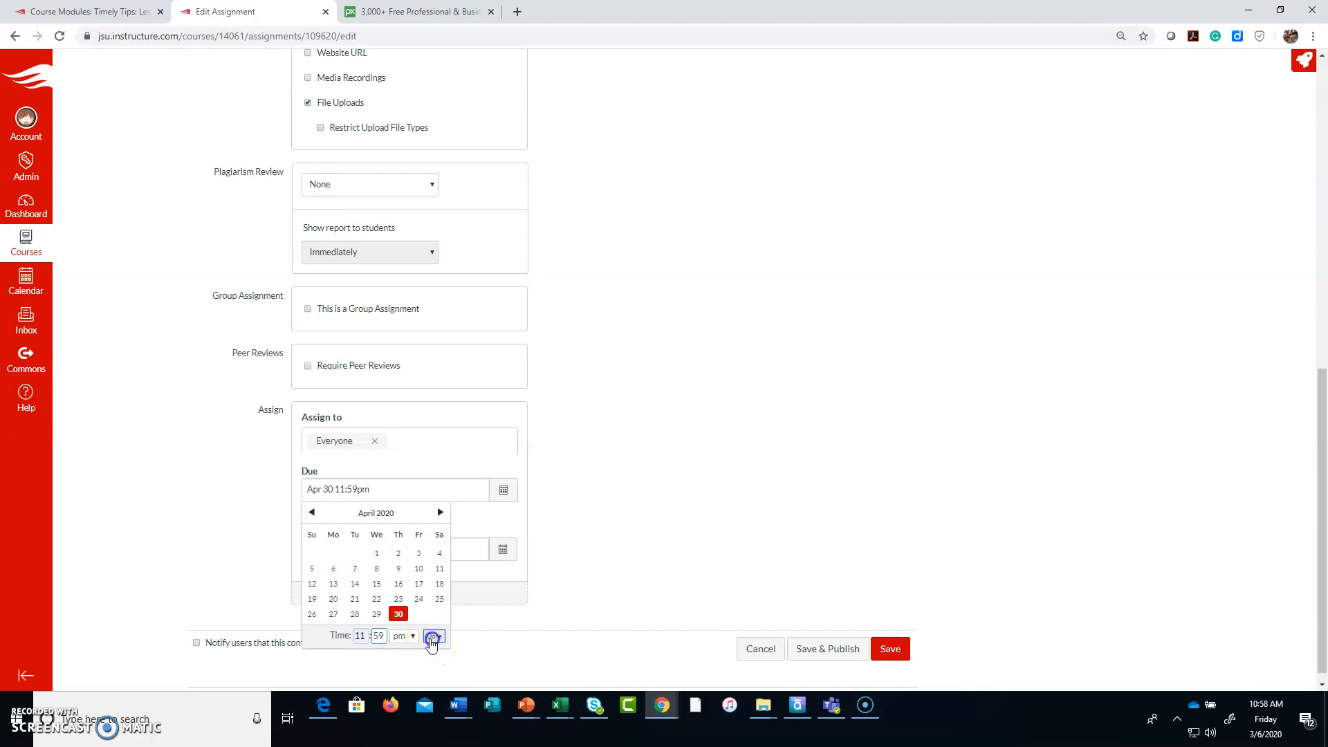
pyautogui.click(435, 635)
# Step: Set the Until availability date to April 30, 2020, and save and publish Case Study 2
pyautogui.click(503, 550)
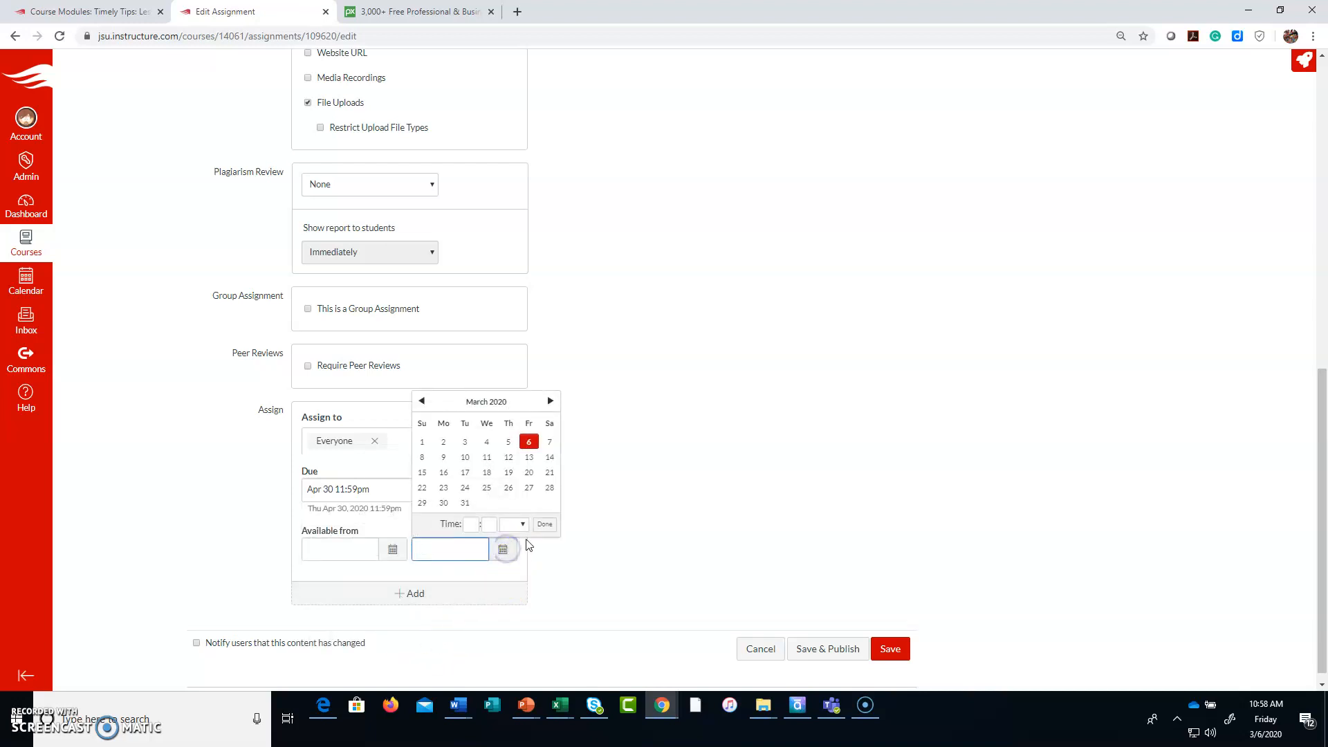
pyautogui.click(550, 402)
pyautogui.click(509, 503)
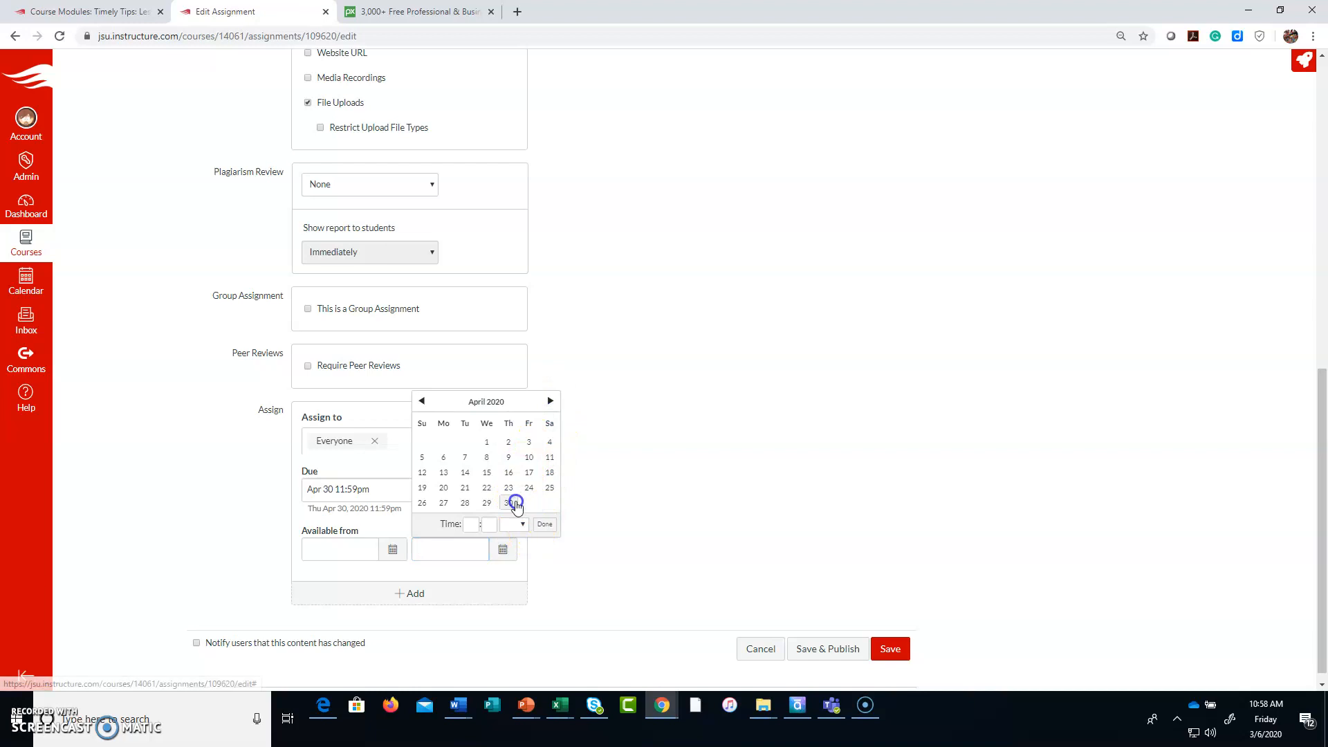
pyautogui.click(545, 525)
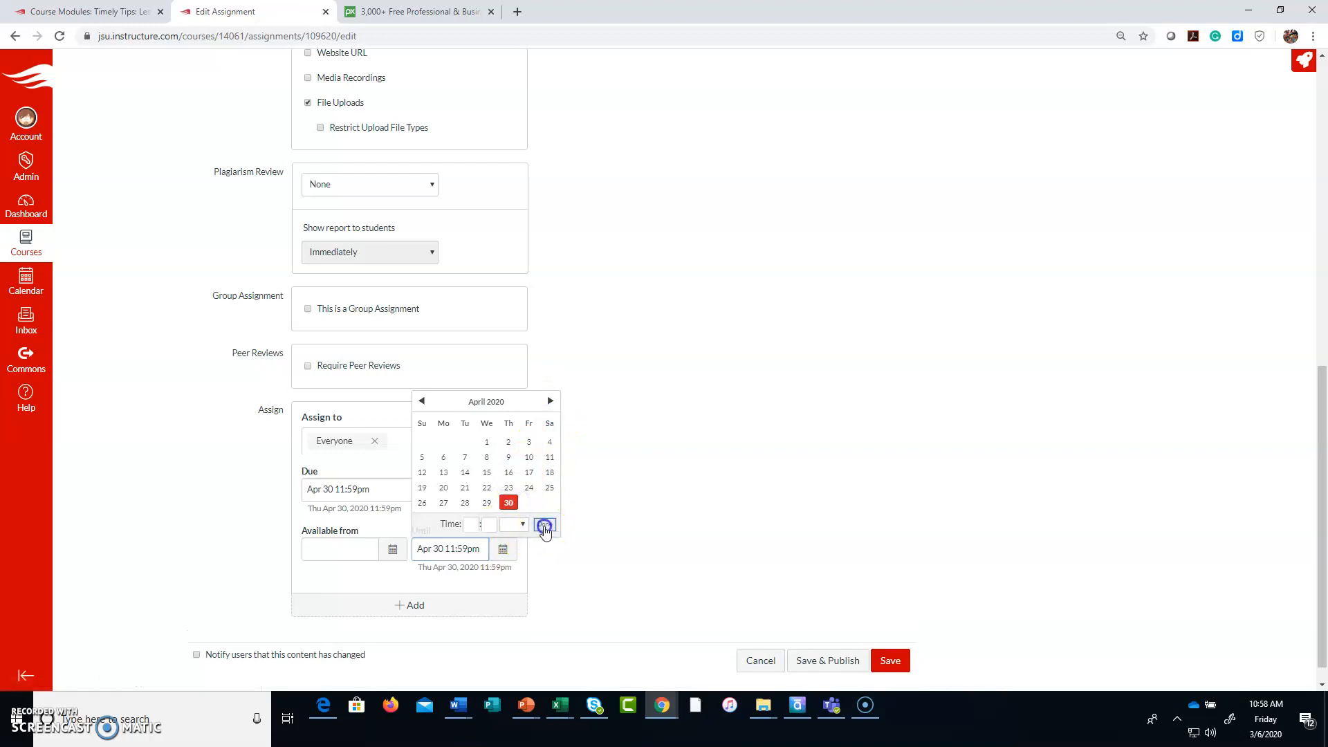
pyautogui.click(829, 662)
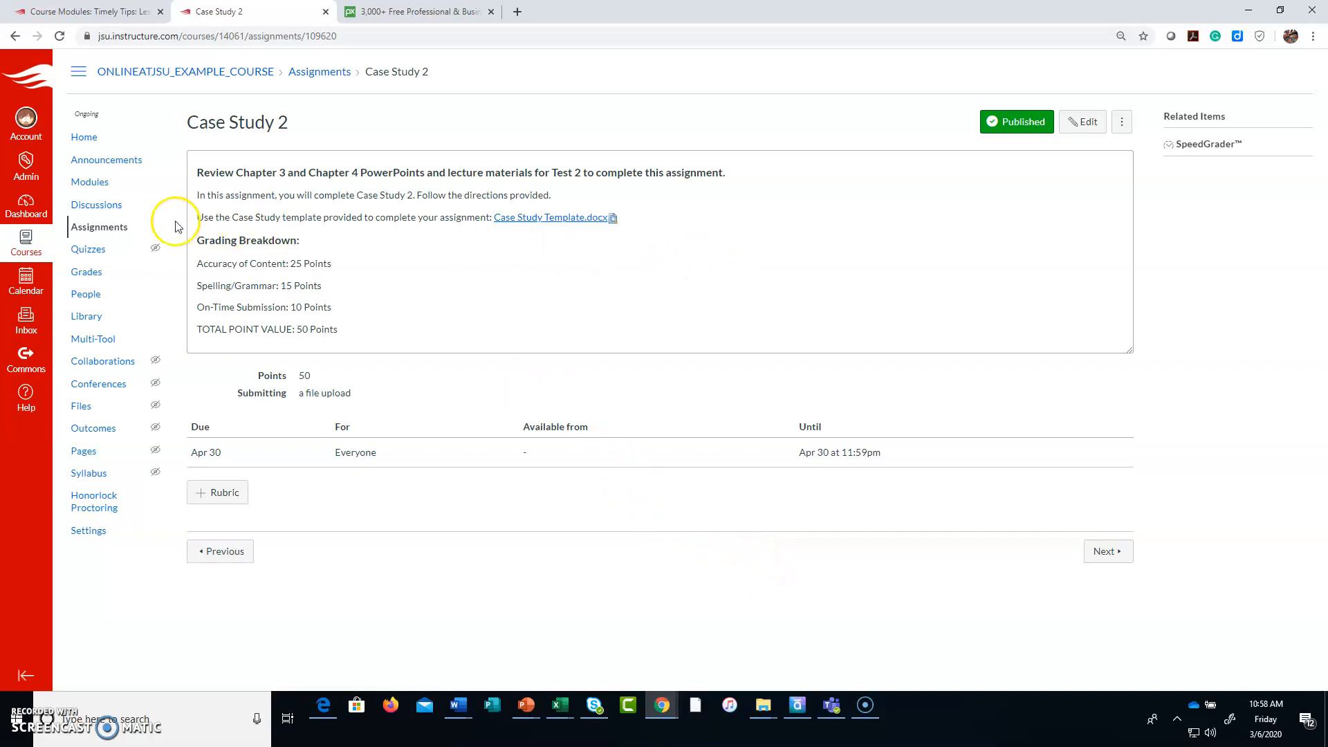
# Step: Return to the course modules and open the Topic Report Paper assignment for editing
pyautogui.click(98, 185)
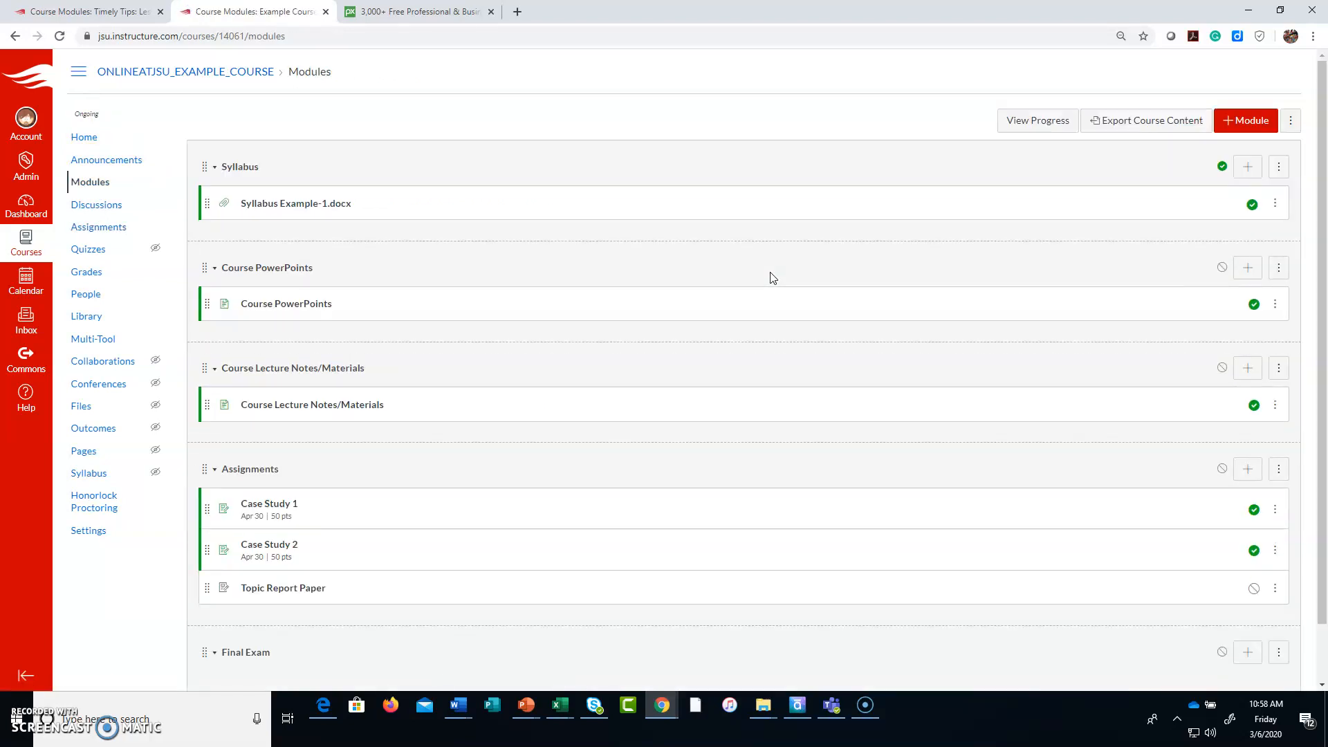
pyautogui.click(320, 588)
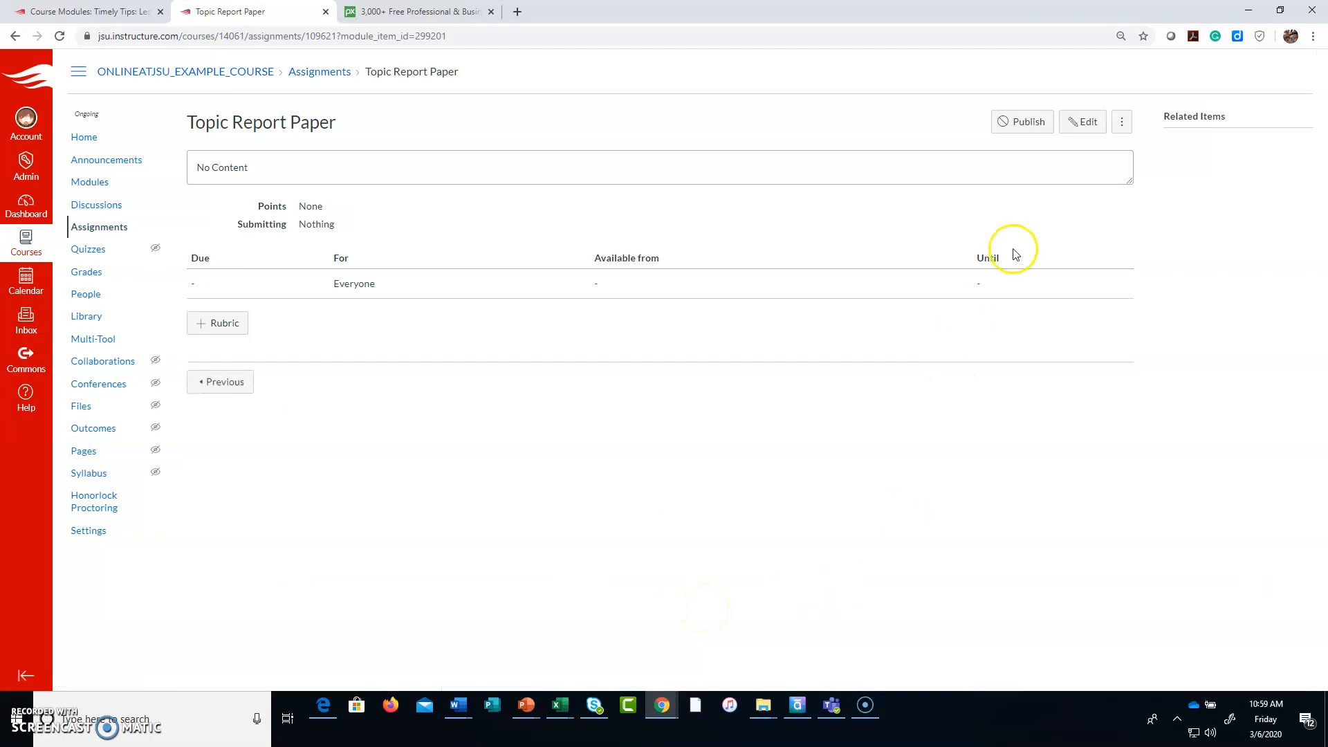
pyautogui.click(1084, 122)
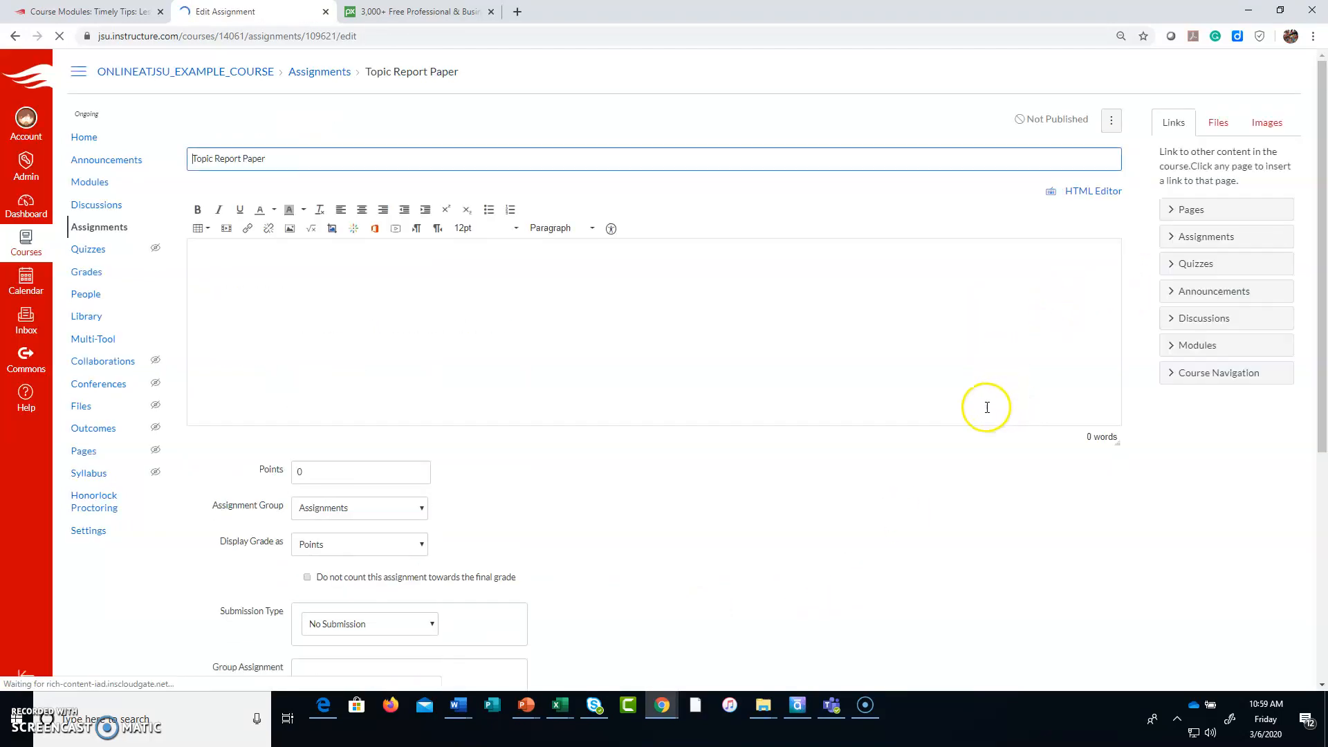
# Step: Enter "Review the list of topics provided and complete a 5-page paper." in the description and paste the Case Study 1 instructions below it
pyautogui.click(337, 266)
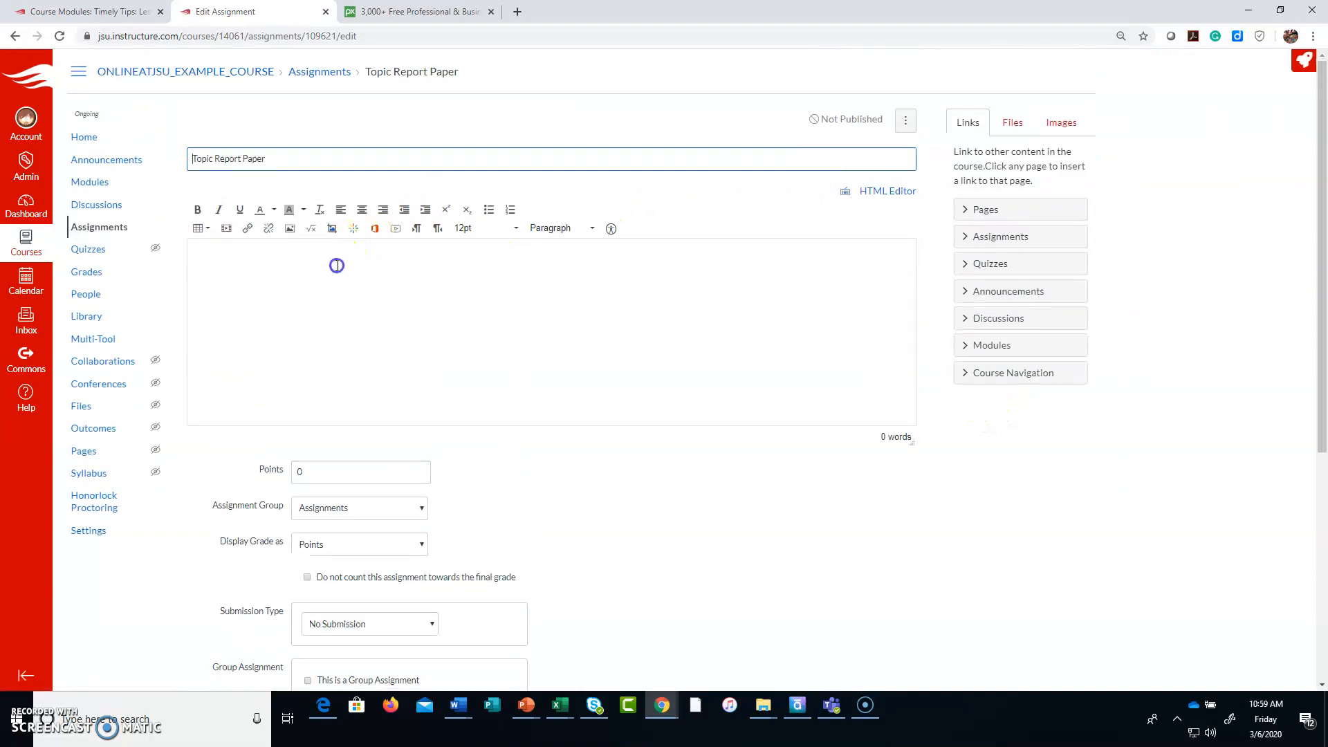
pyautogui.click(288, 268)
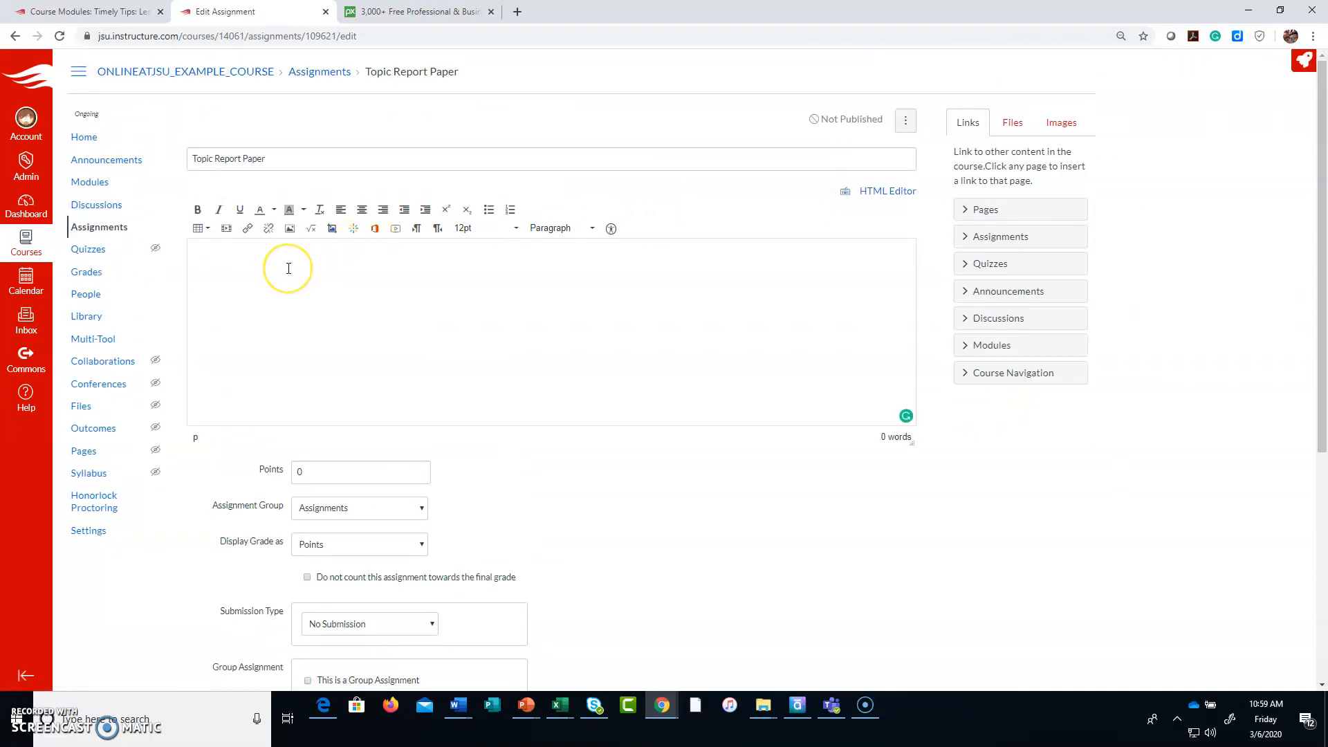
pyautogui.click(375, 265)
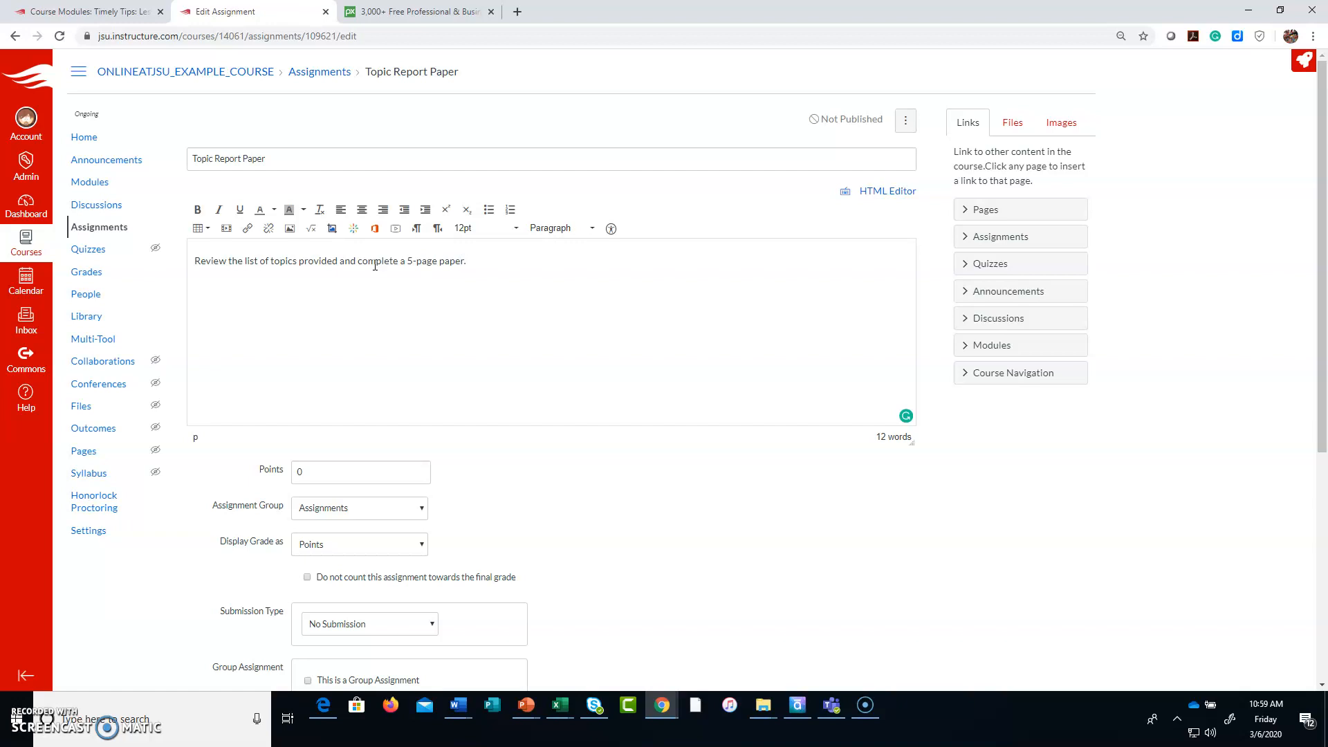
pyautogui.write('Review Chapter 1 and Chapter 2 PowerPoints and lecture materials for Test 1 to complete this assignment. In this assignment, you will complete Case Study 1. Follow the directions provided. Use the Case Study template provided to complete your assignment: Case Study Template.docx Grading Breakdown: Accuracy of Content: 25 Points Spelling/Grammar: 15 Points On-Time Submission: 10 Points TOTAL POINT VALUE: 50 Points')
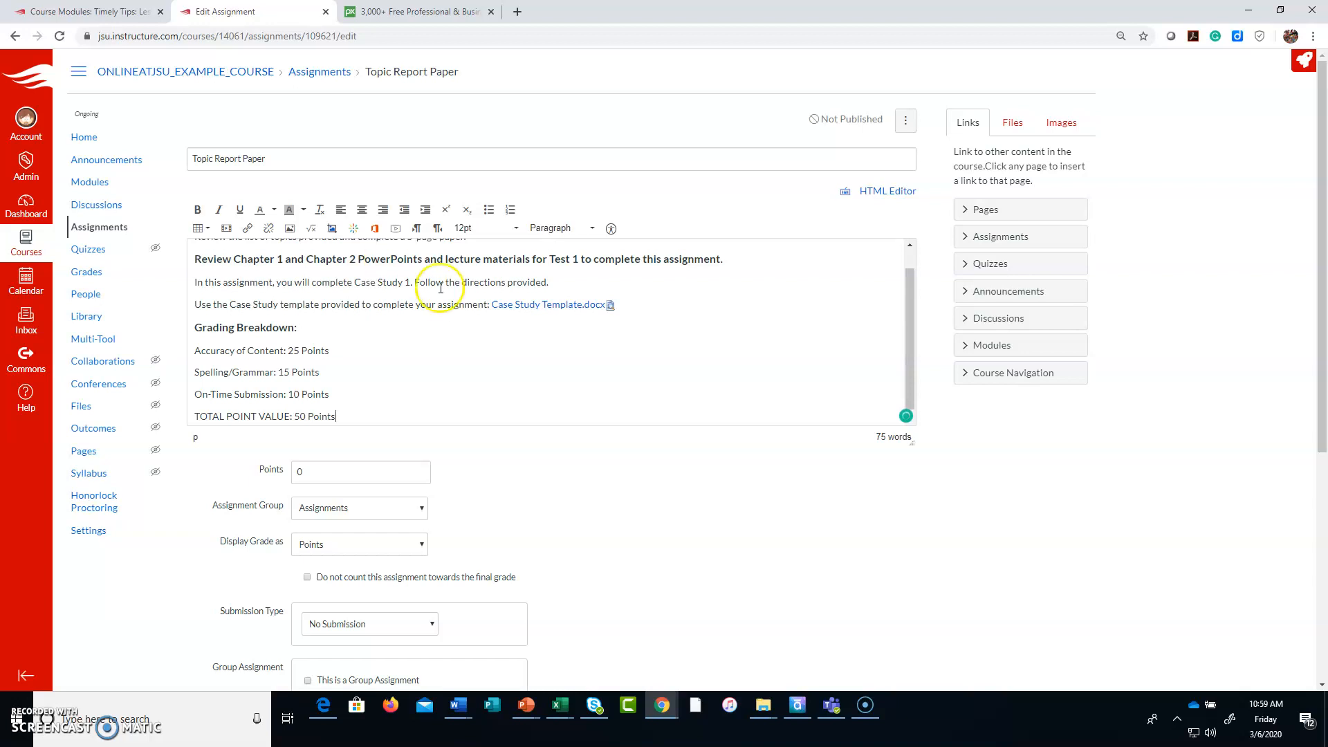
# Step: Delete the bold chapter-review line and add "Follow the directions provided." after the 5-page paper sentence
pyautogui.scroll(1, 449, 291)
pyautogui.moveTo(196, 283); pyautogui.dragTo(759, 277)
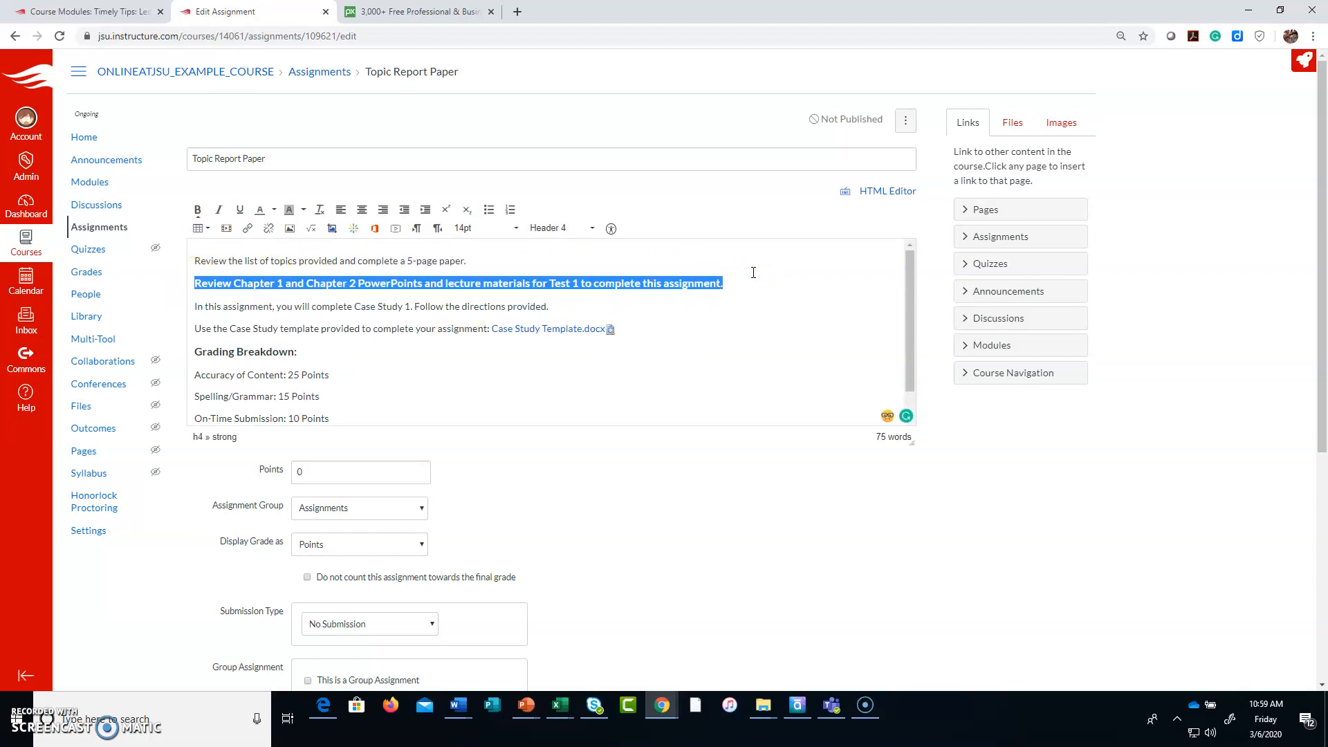
pyautogui.press('Delete')
pyautogui.press('Delete')
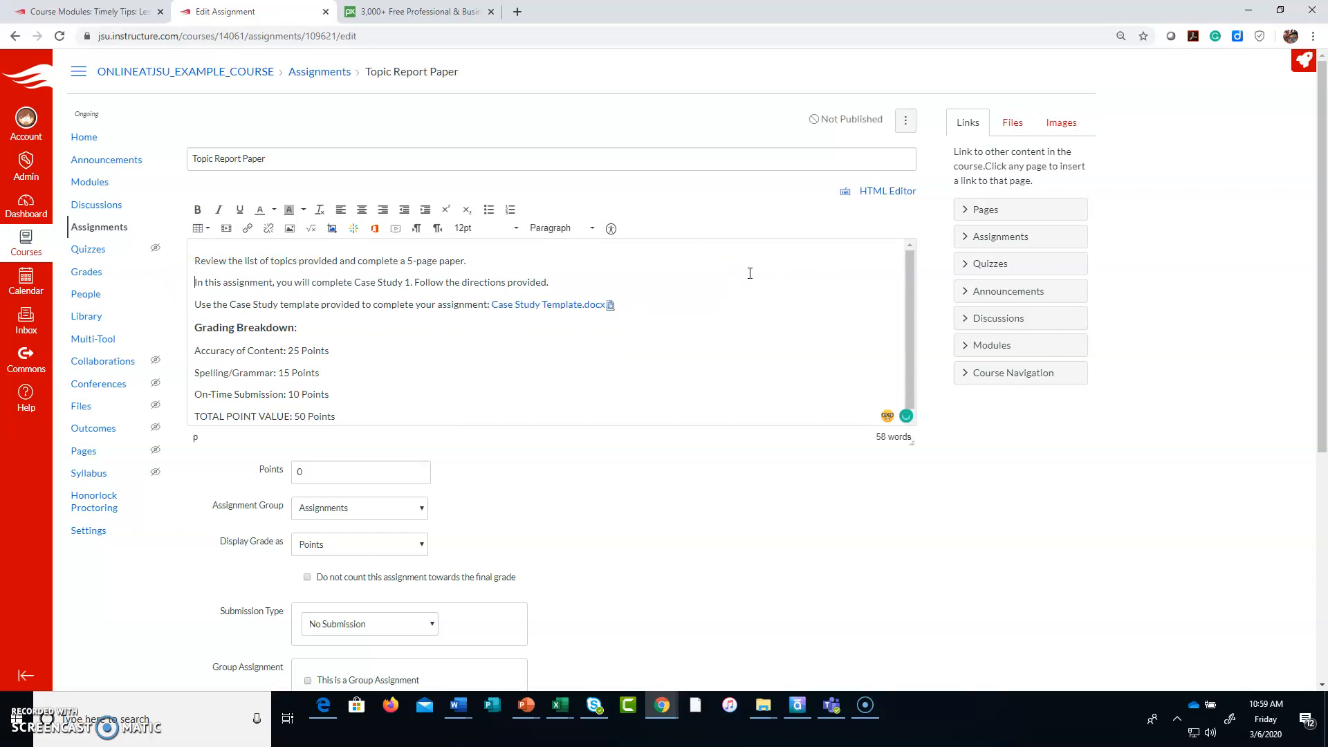
pyautogui.moveTo(602, 280); pyautogui.dragTo(190, 284)
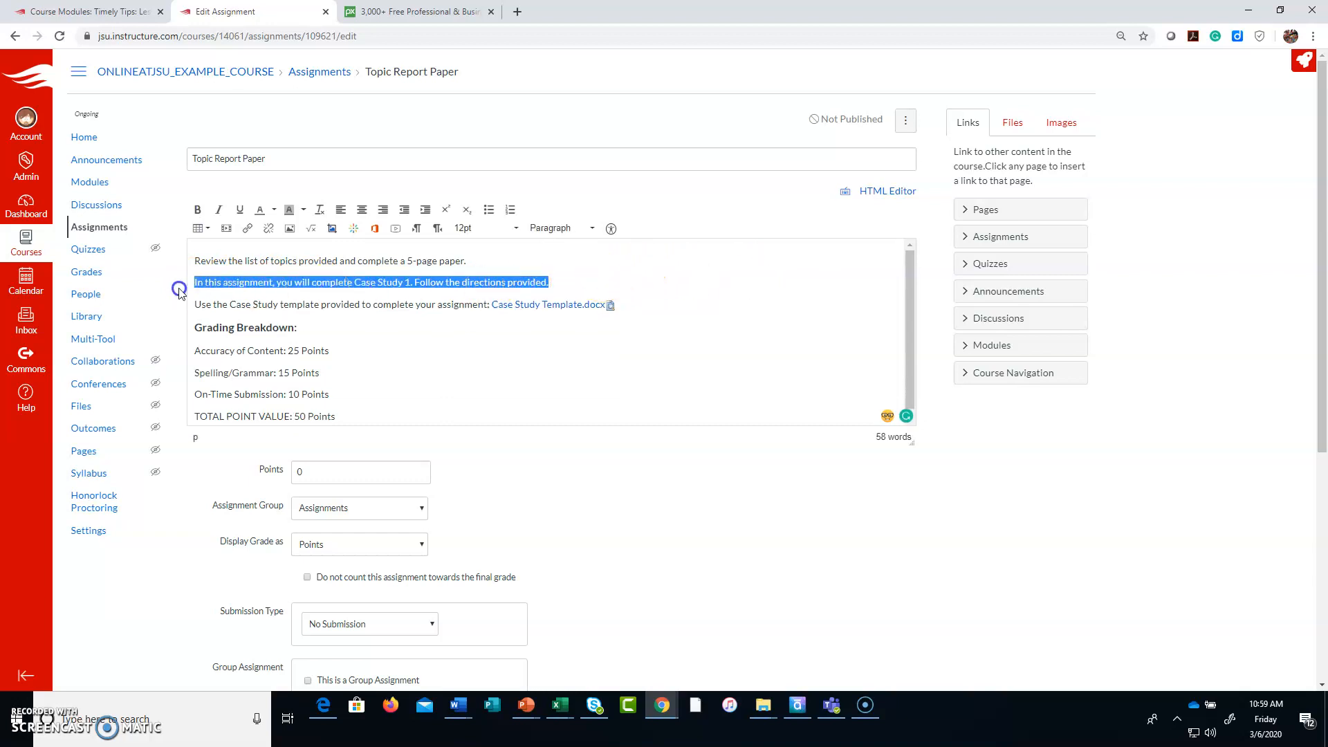
pyautogui.click(518, 261)
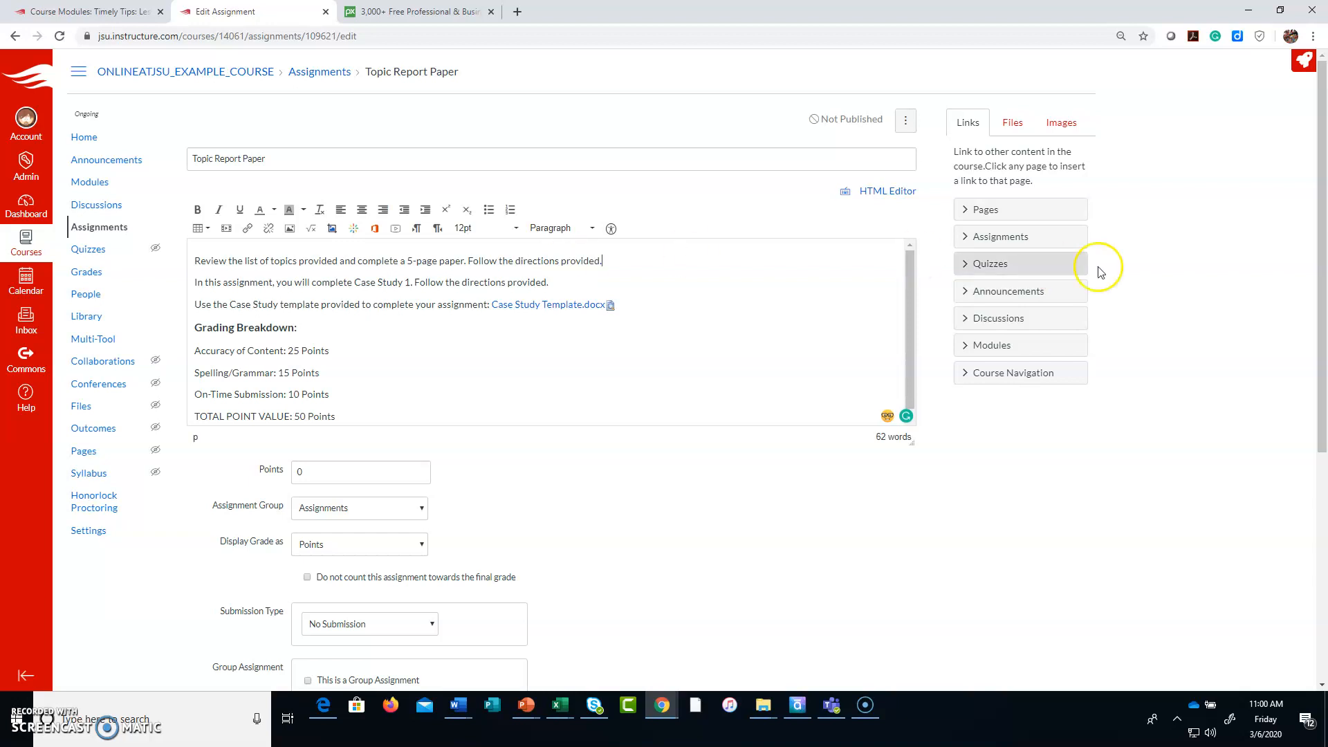
# Step: In the grading breakdown, set Accuracy of Content to 40 points and add "Punctuation/Writing Mechanics: 15" below Spelling/Grammar
pyautogui.scroll(-1, 376, 342)
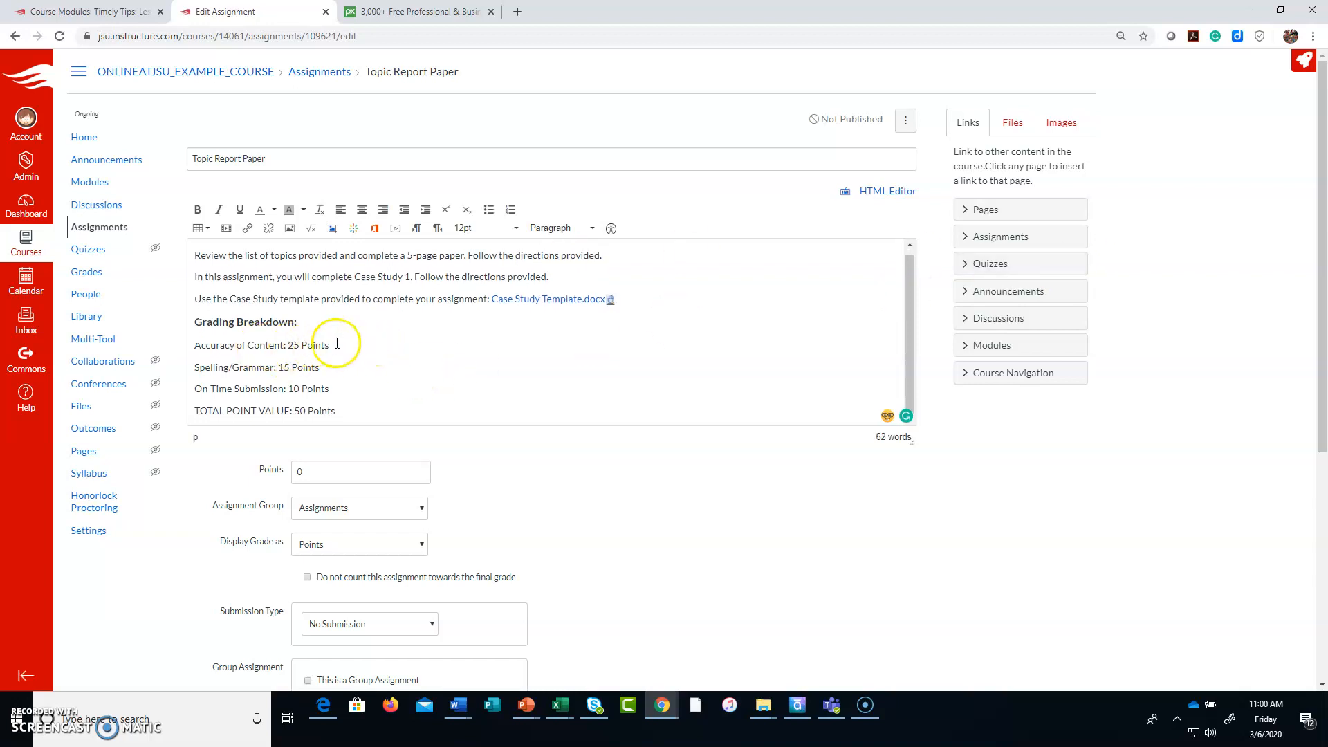
pyautogui.doubleClick(296, 346)
pyautogui.write('40')
pyautogui.click(339, 368)
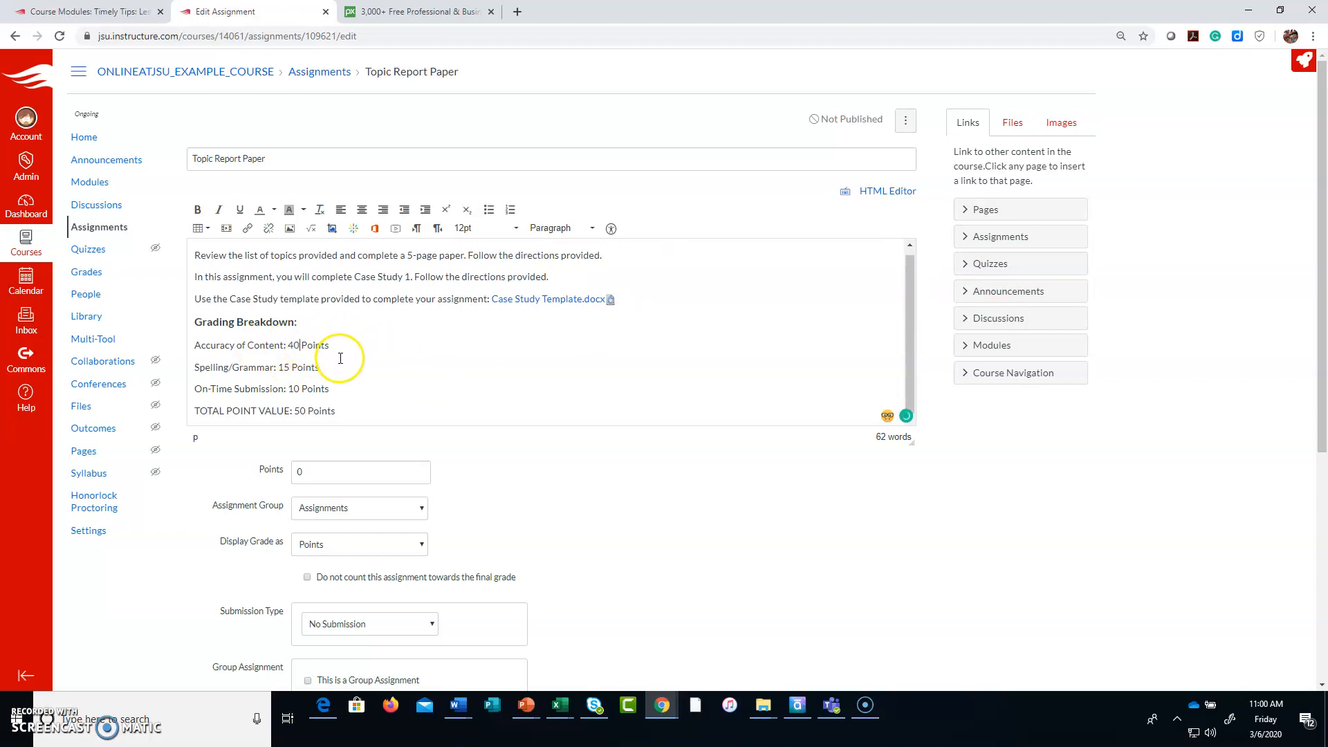
pyautogui.press('Return')
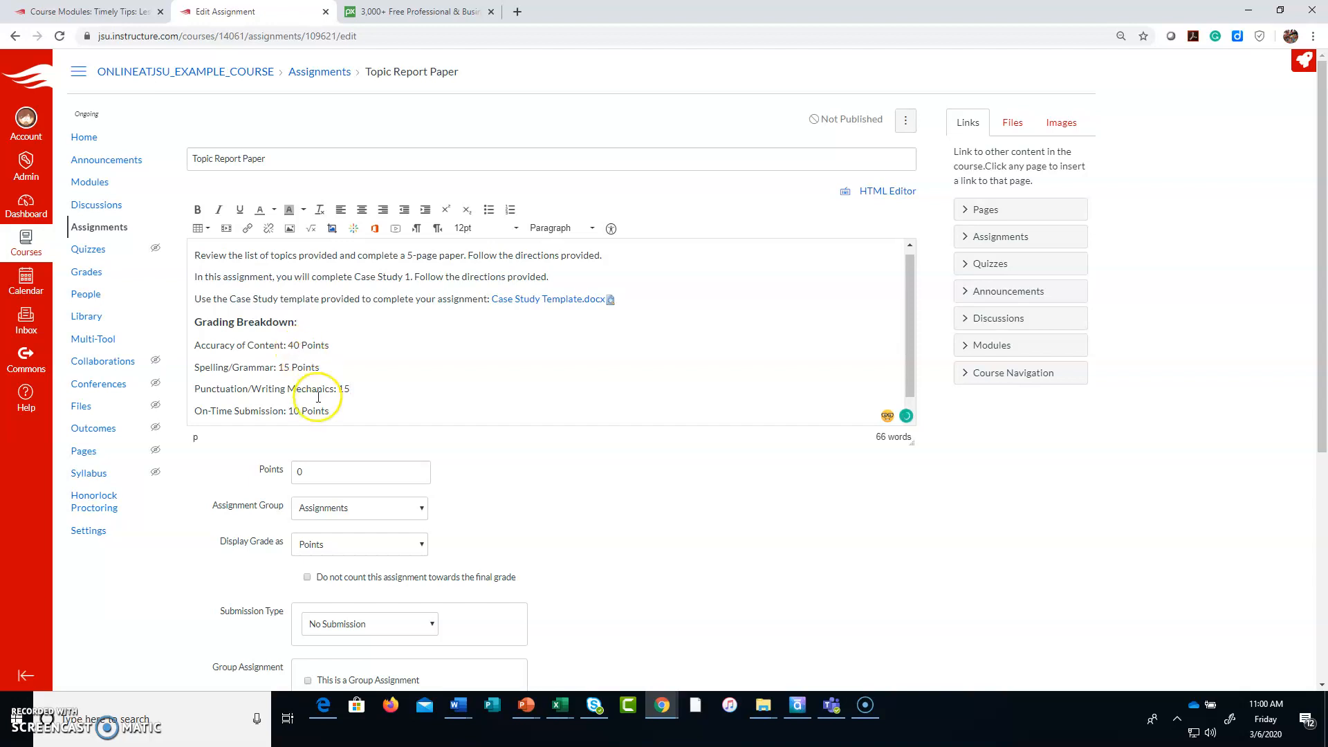
# Step: Add "APA Formatting: 15" below On-Time Submission and set Accuracy of Content to 45 points
pyautogui.click(350, 408)
pyautogui.press('Return')
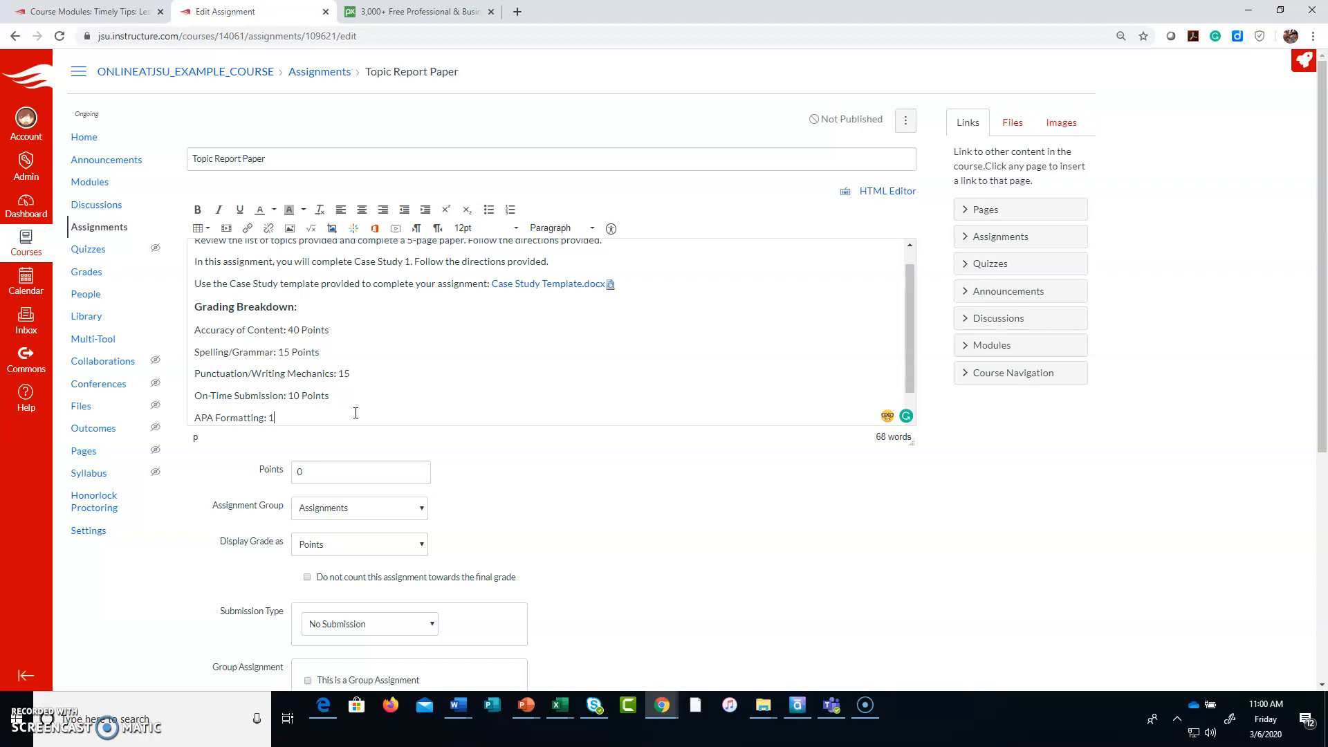
pyautogui.click(291, 330)
pyautogui.write('5')
pyautogui.click(483, 353)
# Step: Set both the total point value in the description and the assignment's Points value to 100
pyautogui.scroll(-1, 350, 406)
pyautogui.doubleClick(300, 411)
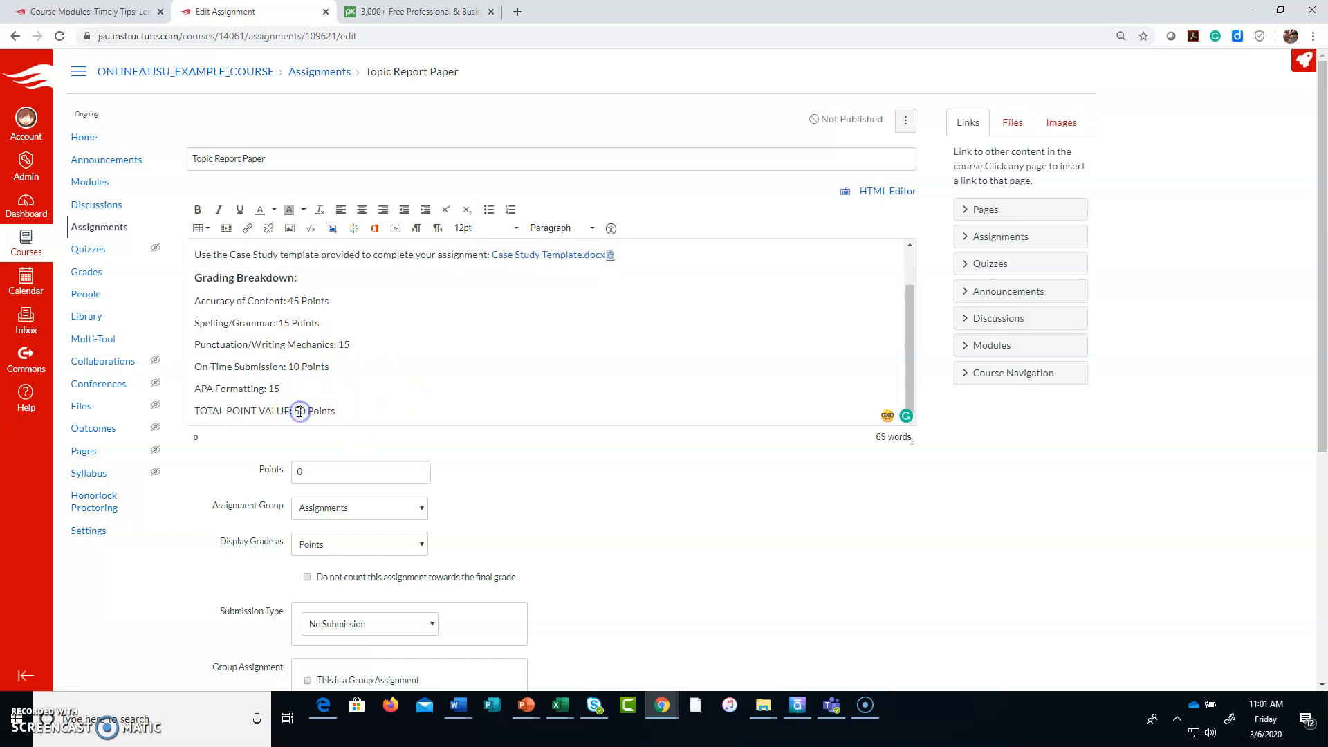
pyautogui.write('100')
pyautogui.scroll(-2, 424, 405)
pyautogui.doubleClick(345, 335)
pyautogui.write('100')
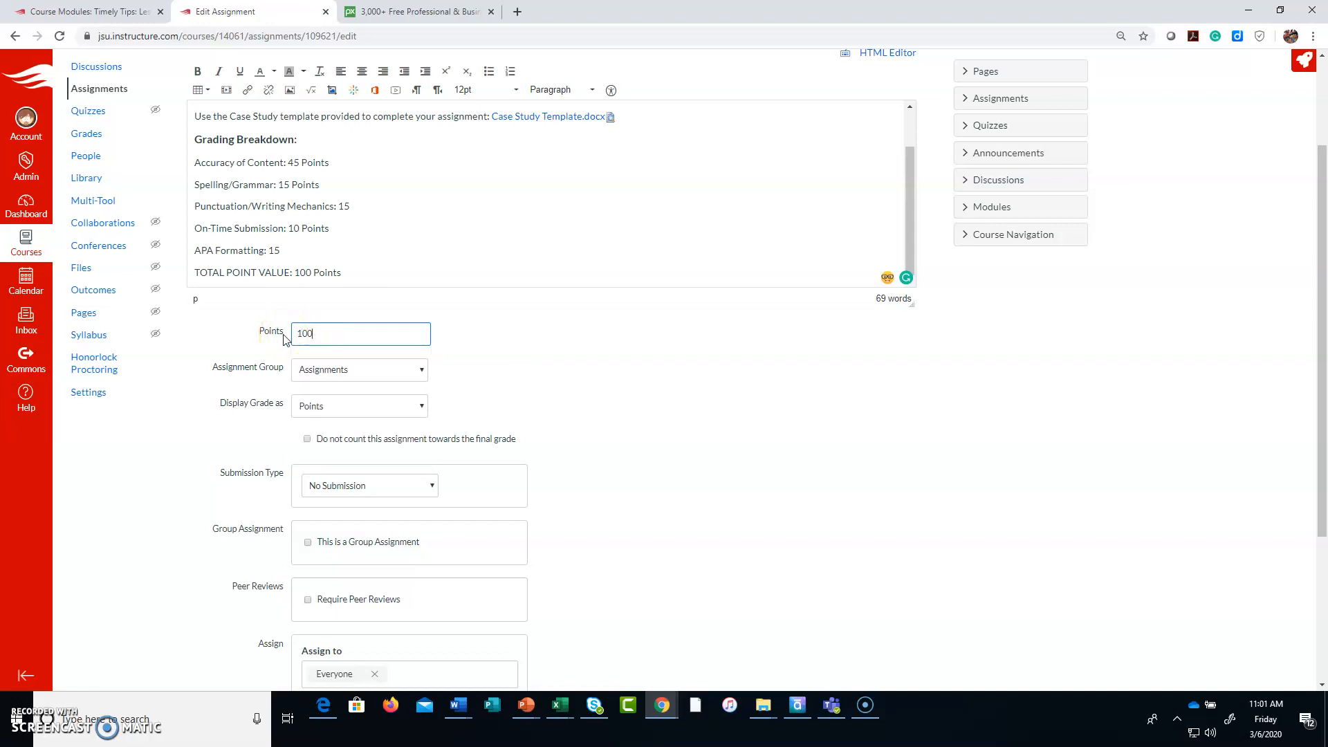
# Step: Set the Topic Report Paper's submission type to Online and allow File Uploads
pyautogui.click(425, 484)
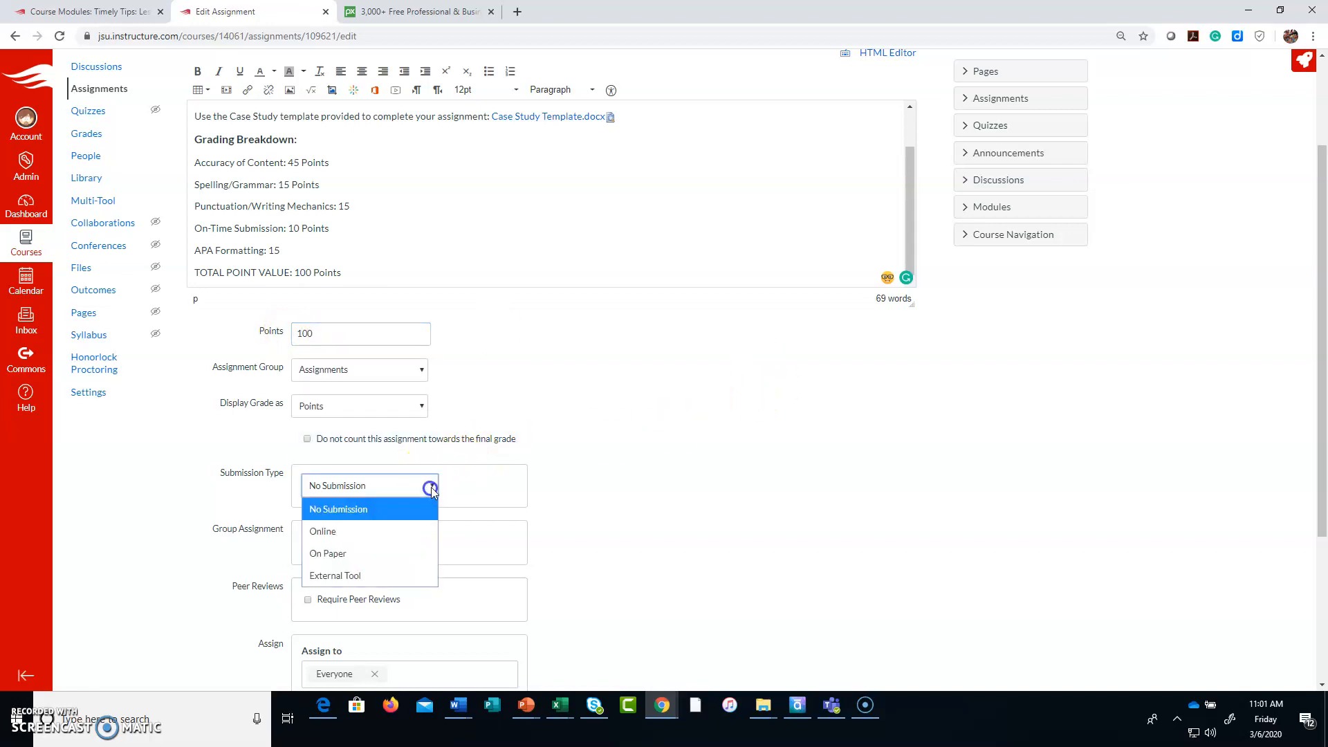
pyautogui.click(400, 529)
pyautogui.click(343, 614)
pyautogui.scroll(-5, 736, 472)
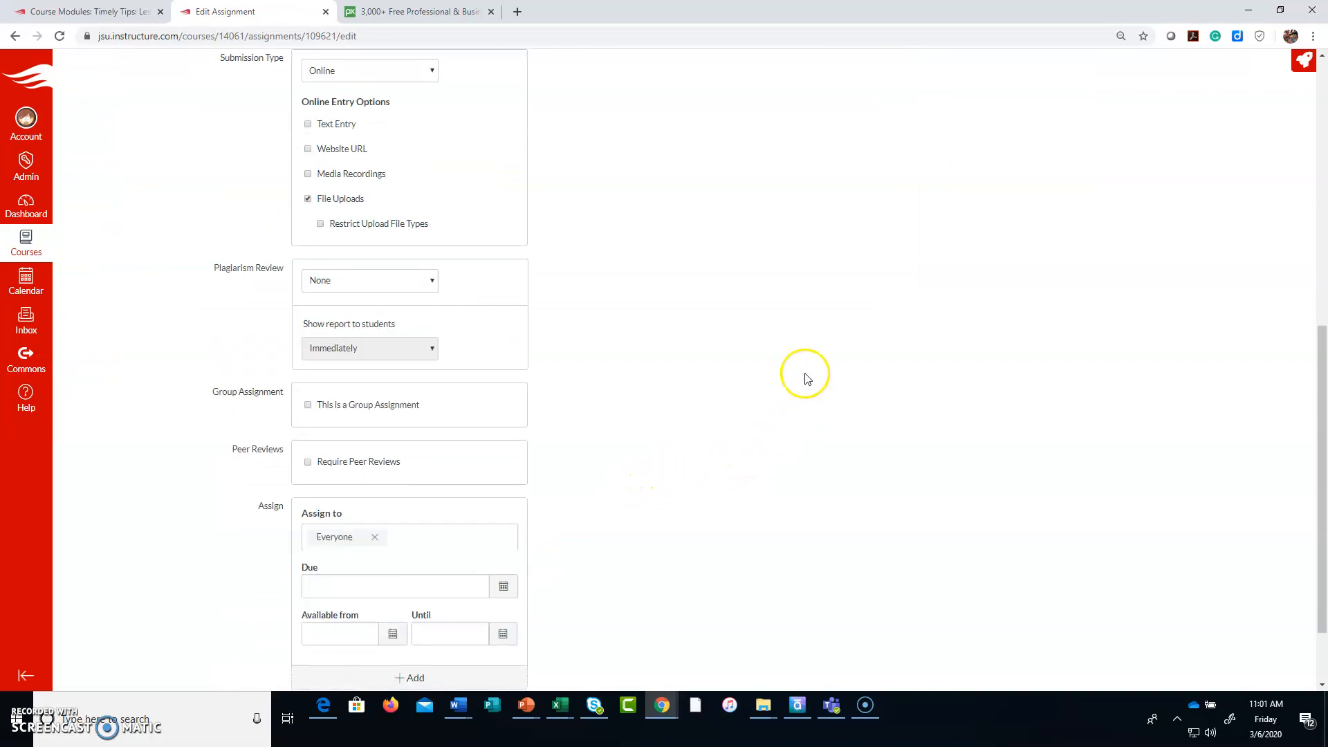
pyautogui.scroll(1, 864, 347)
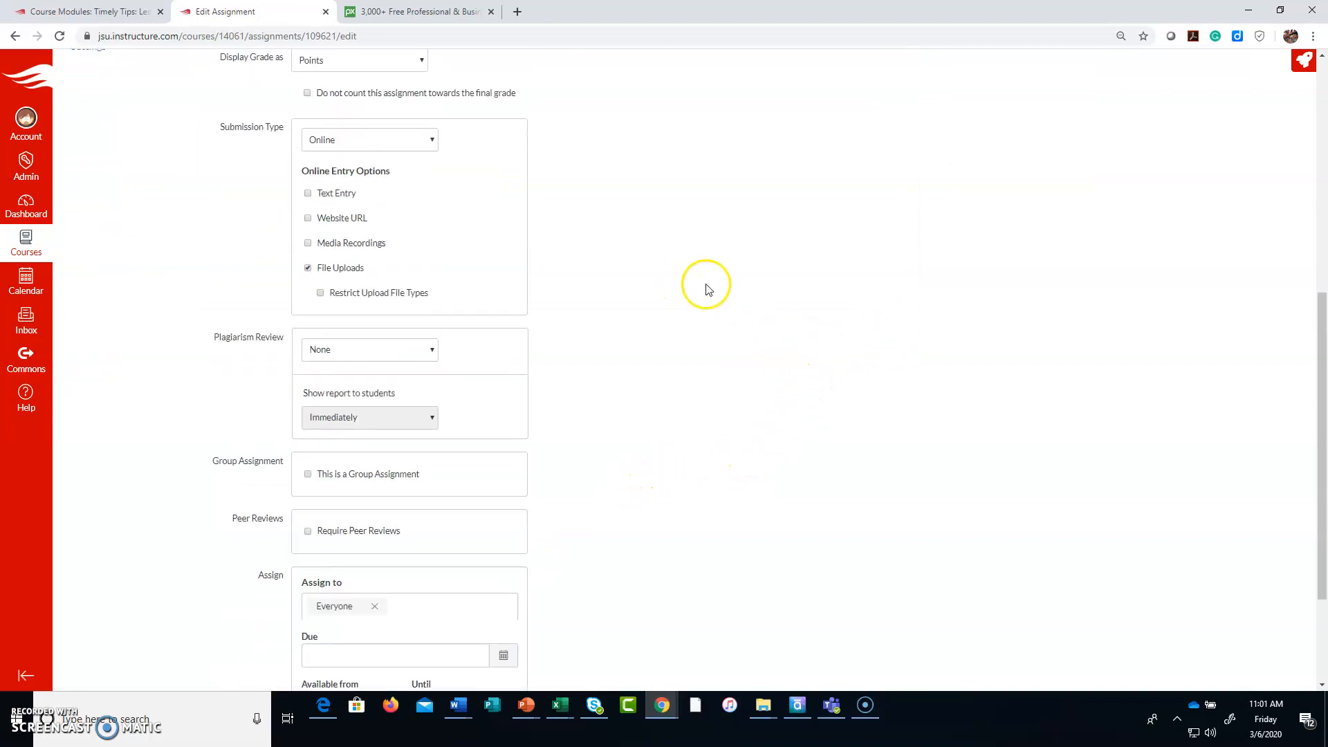
# Step: Format the opening instruction line about the 5-page paper as bold Header 4 text
pyautogui.scroll(7, 694, 293)
pyautogui.scroll(-6, 741, 401)
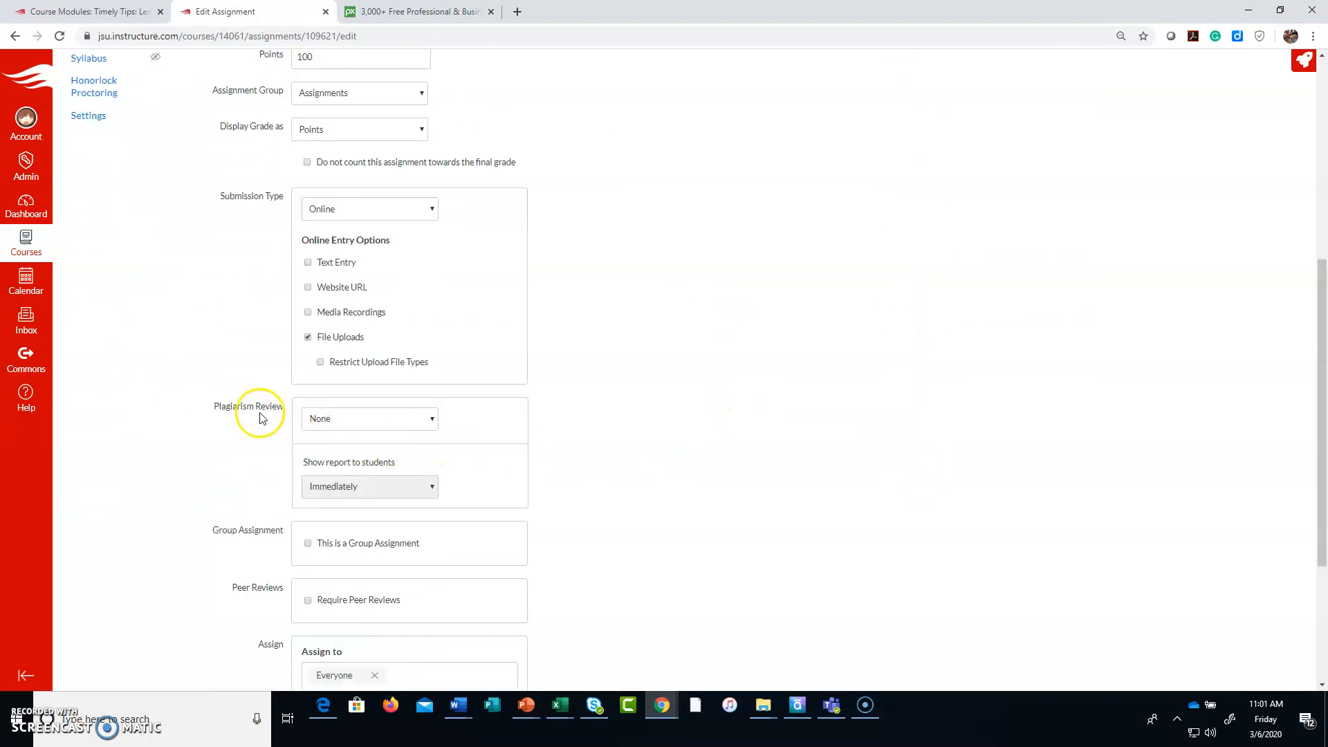
pyautogui.scroll(6, 564, 465)
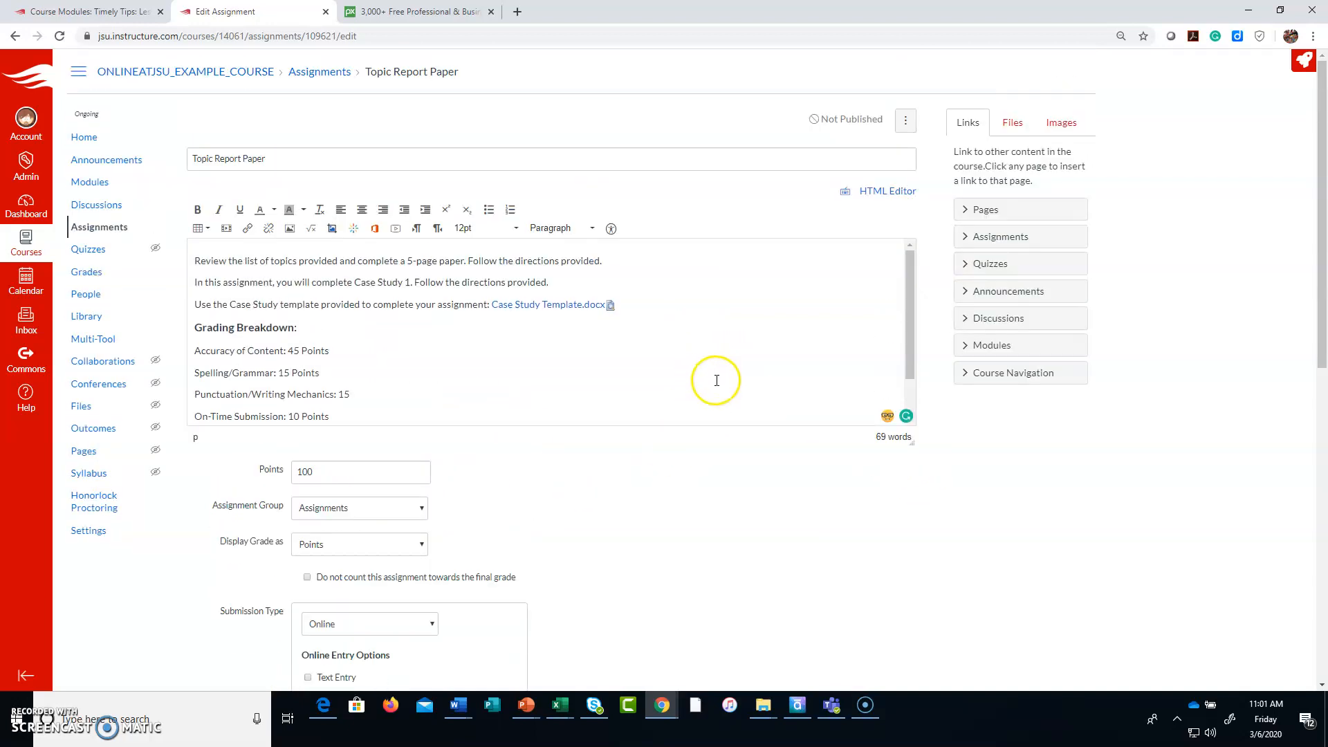
pyautogui.moveTo(604, 261); pyautogui.dragTo(199, 267)
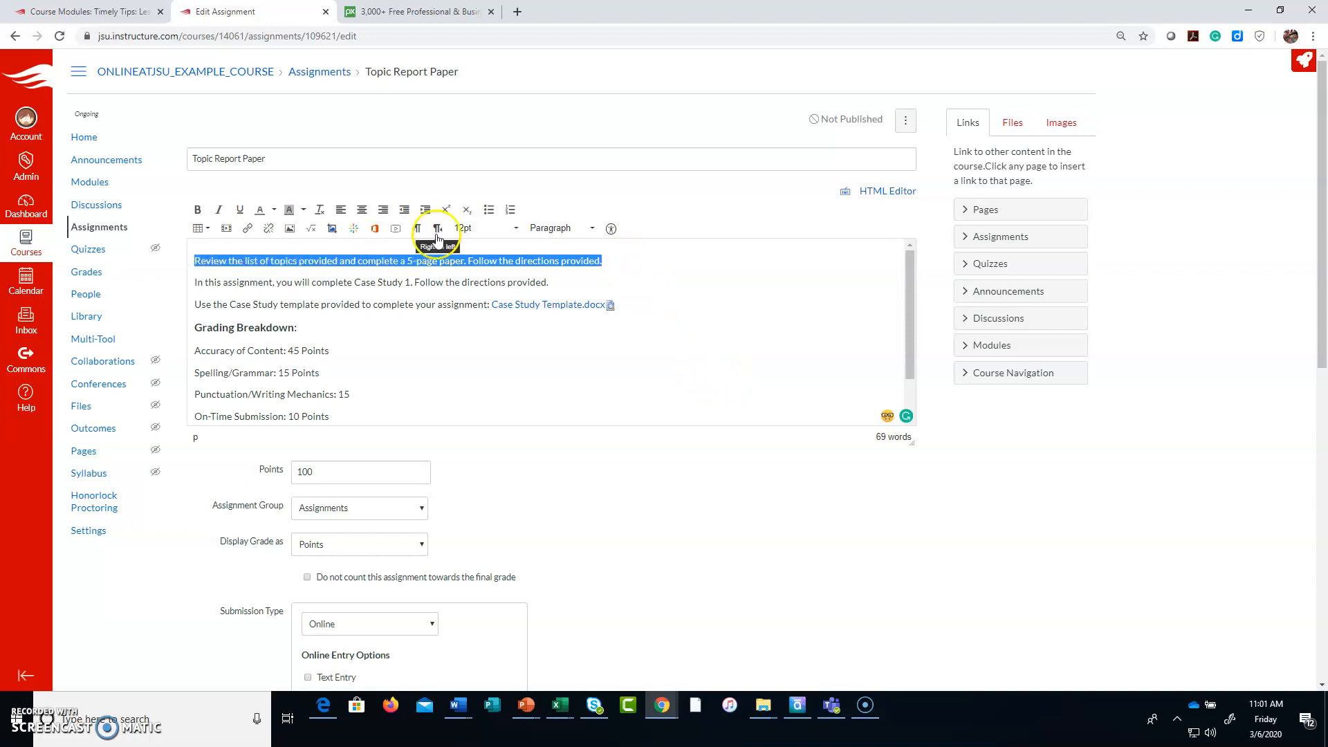
pyautogui.click(562, 228)
pyautogui.click(581, 327)
pyautogui.click(515, 327)
pyautogui.moveTo(652, 258); pyautogui.dragTo(191, 257)
pyautogui.click(197, 209)
pyautogui.click(382, 321)
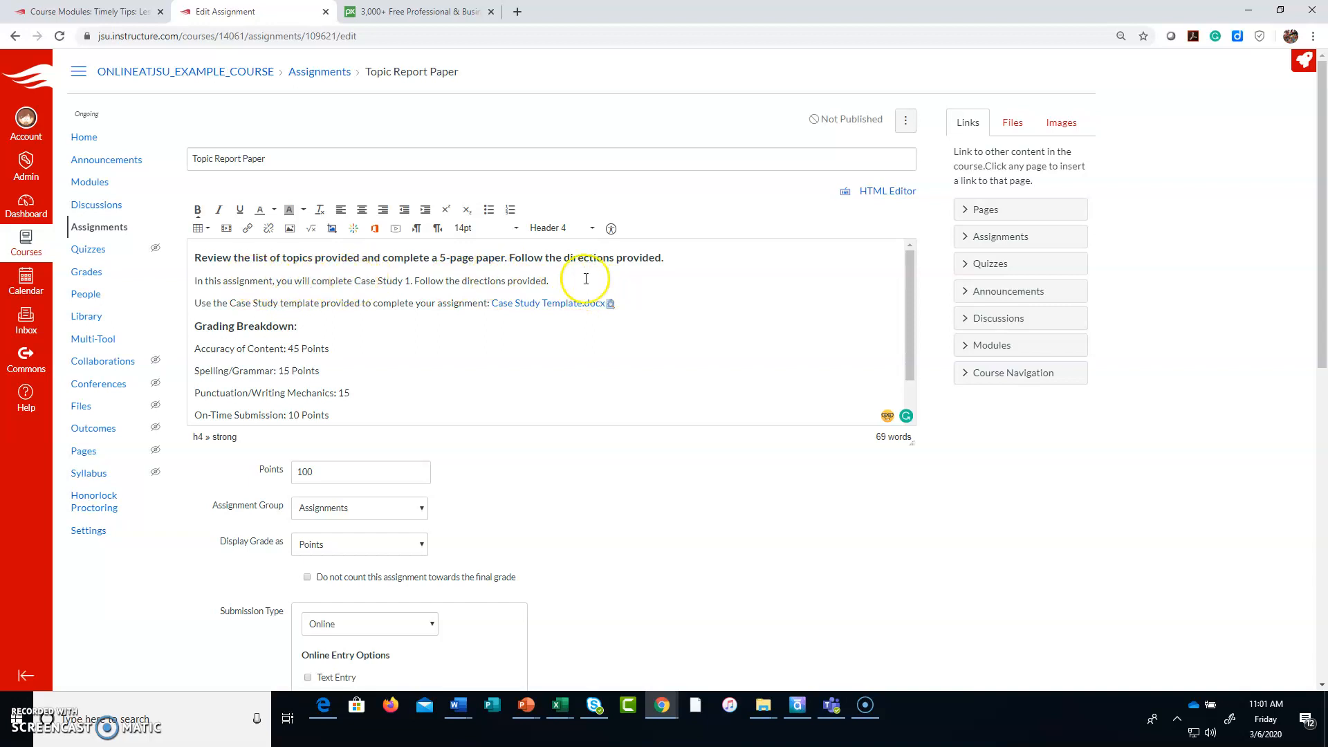
# Step: Delete the leftover sentence about completing Case Study 1 from the description
pyautogui.moveTo(586, 279); pyautogui.dragTo(192, 282)
pyautogui.press('BackSpace')
pyautogui.press('BackSpace')
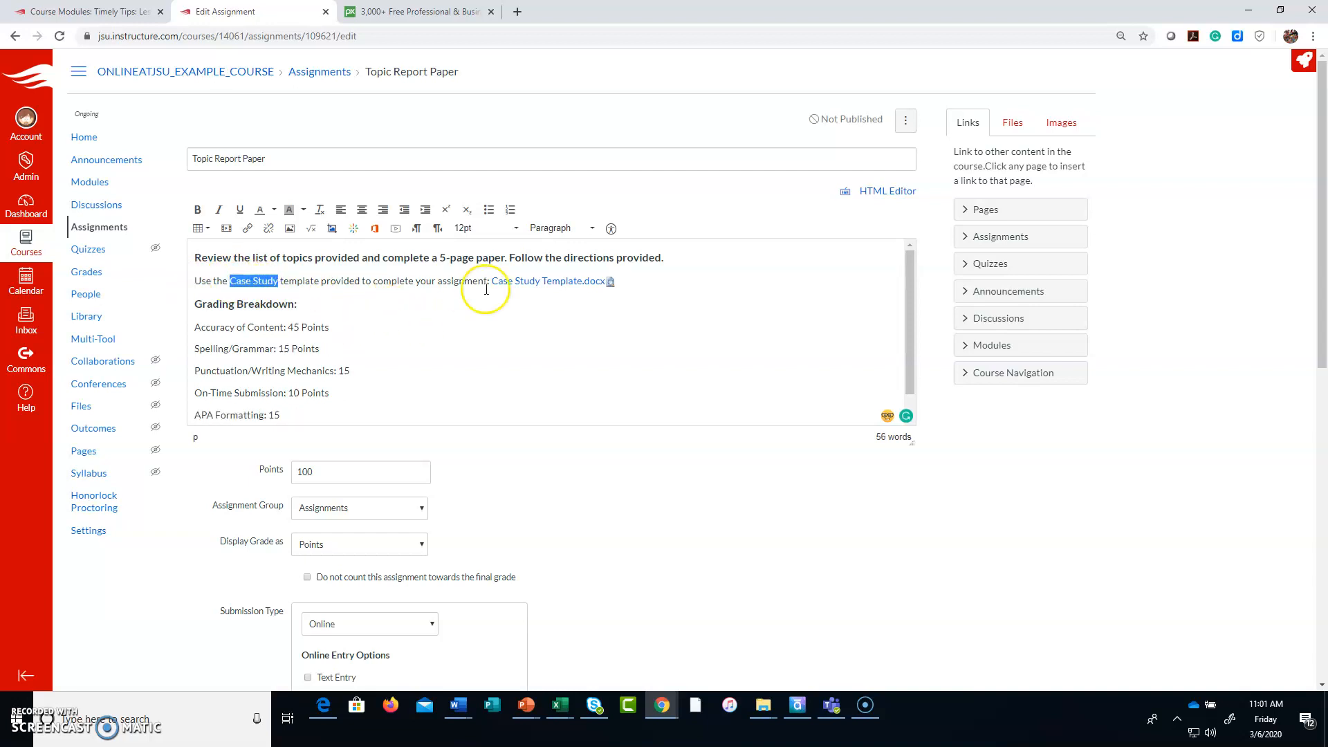
# Step: In the template sentence, replace "Case Study" with "Topic Paper Essay" and change the file link text to "Topic PaperTemplate.docx"
pyautogui.write('Topic Pa')
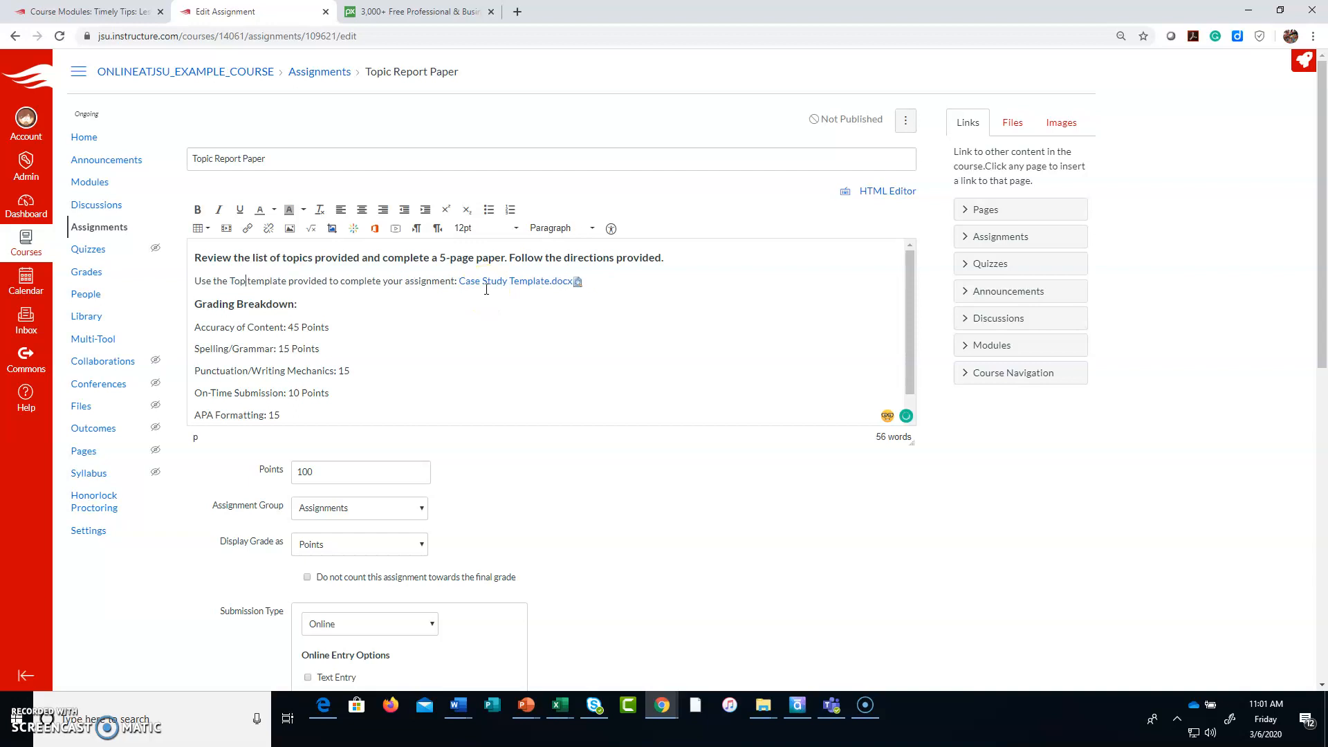
pyautogui.write('per Essay')
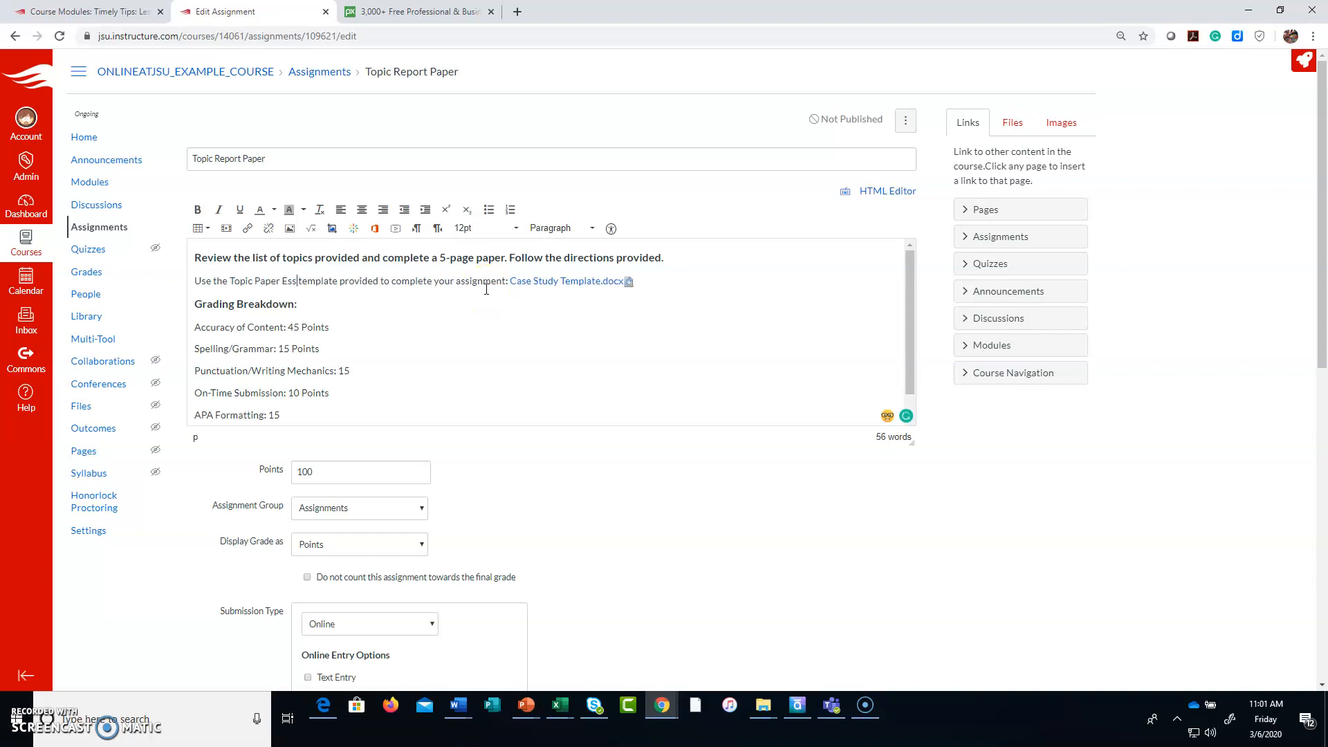
pyautogui.click(523, 281)
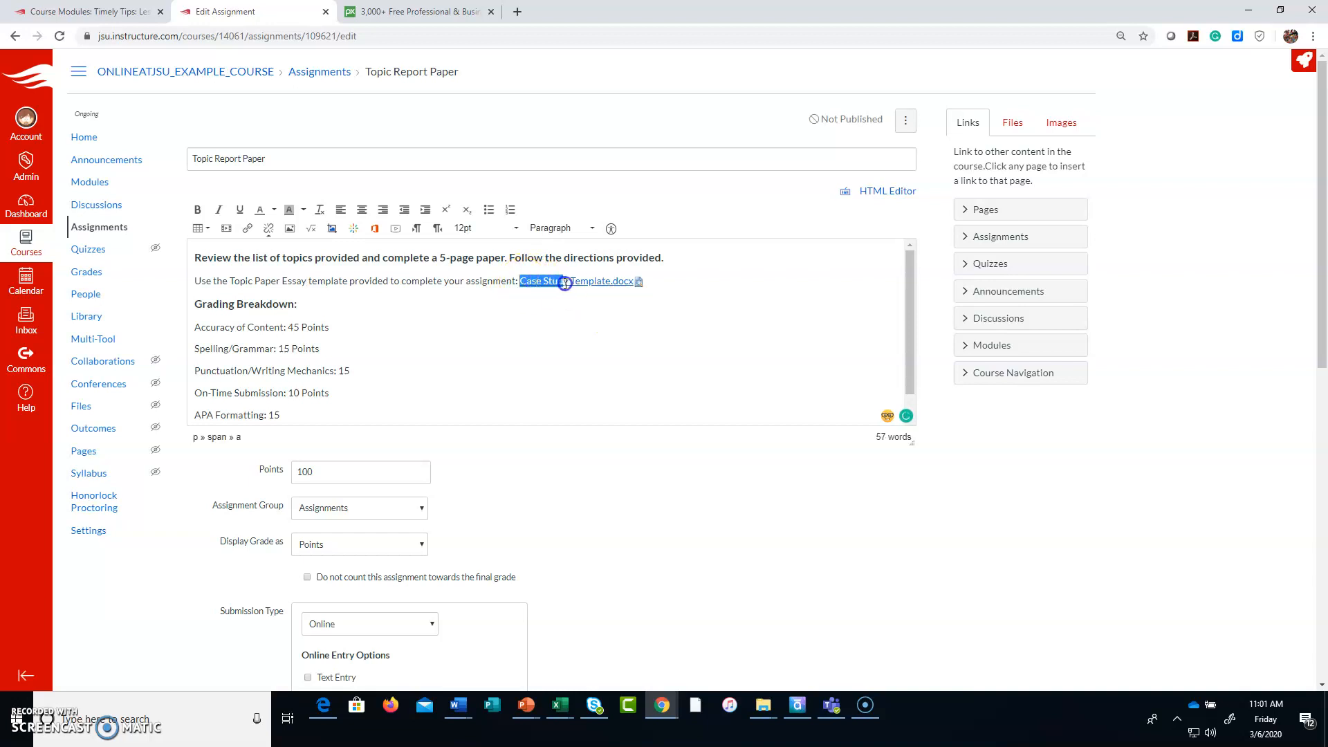
pyautogui.write('Topic Paper')
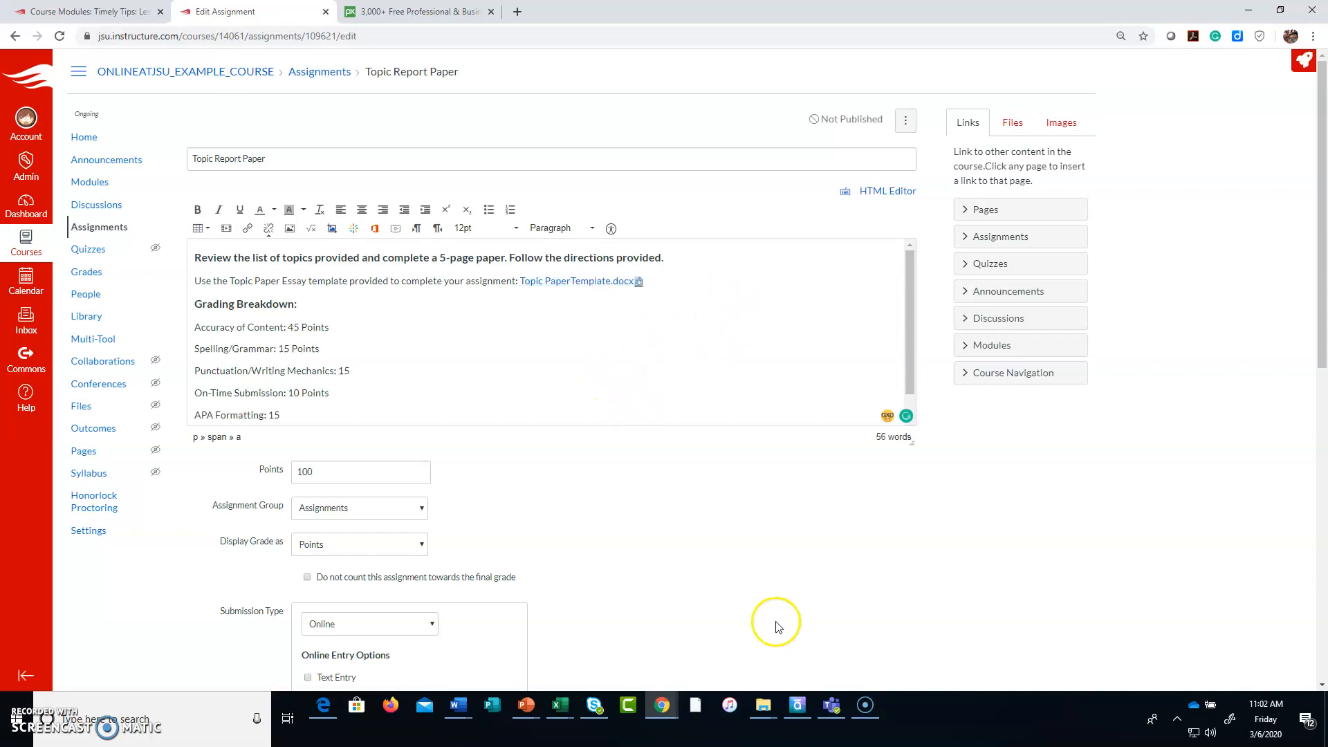
pyautogui.press('Delete')
# Step: Set the assignment's Plagiarism Review to Turnitin
pyautogui.scroll(-1, 539, 360)
pyautogui.scroll(-8, 685, 411)
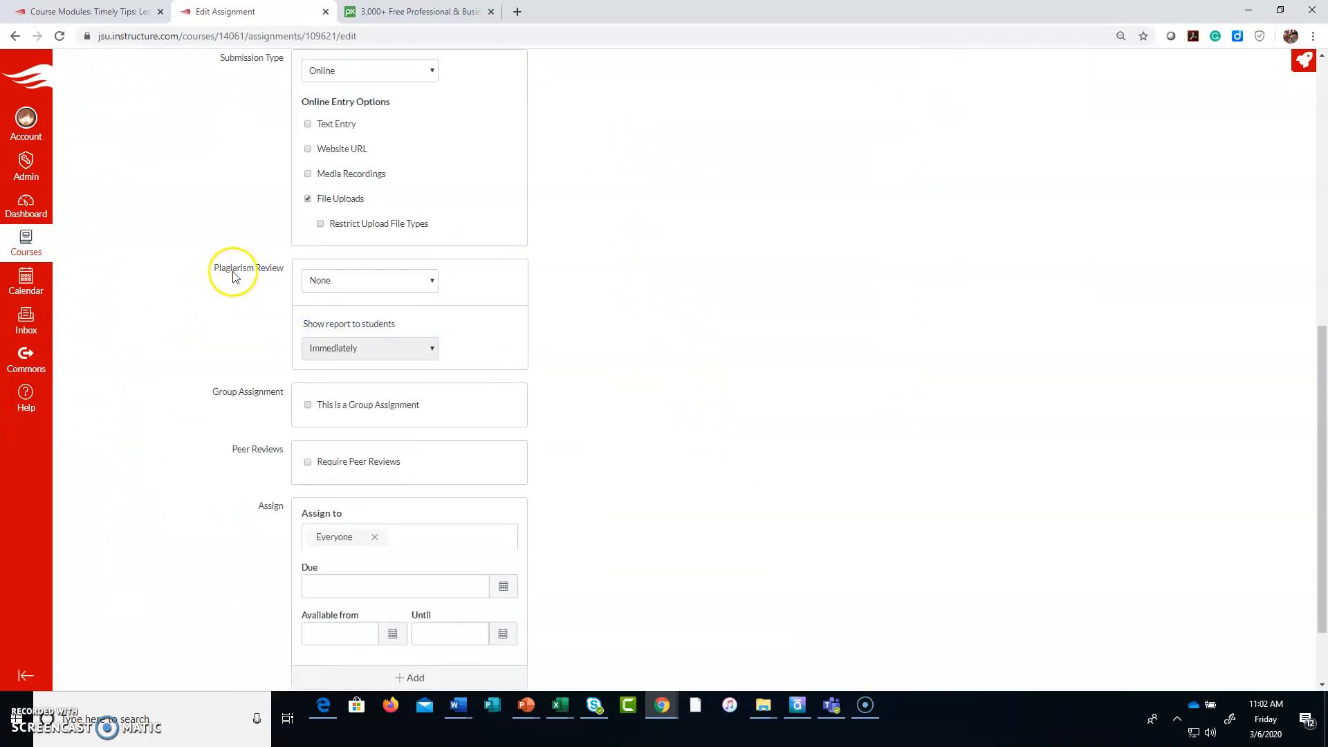
pyautogui.click(421, 284)
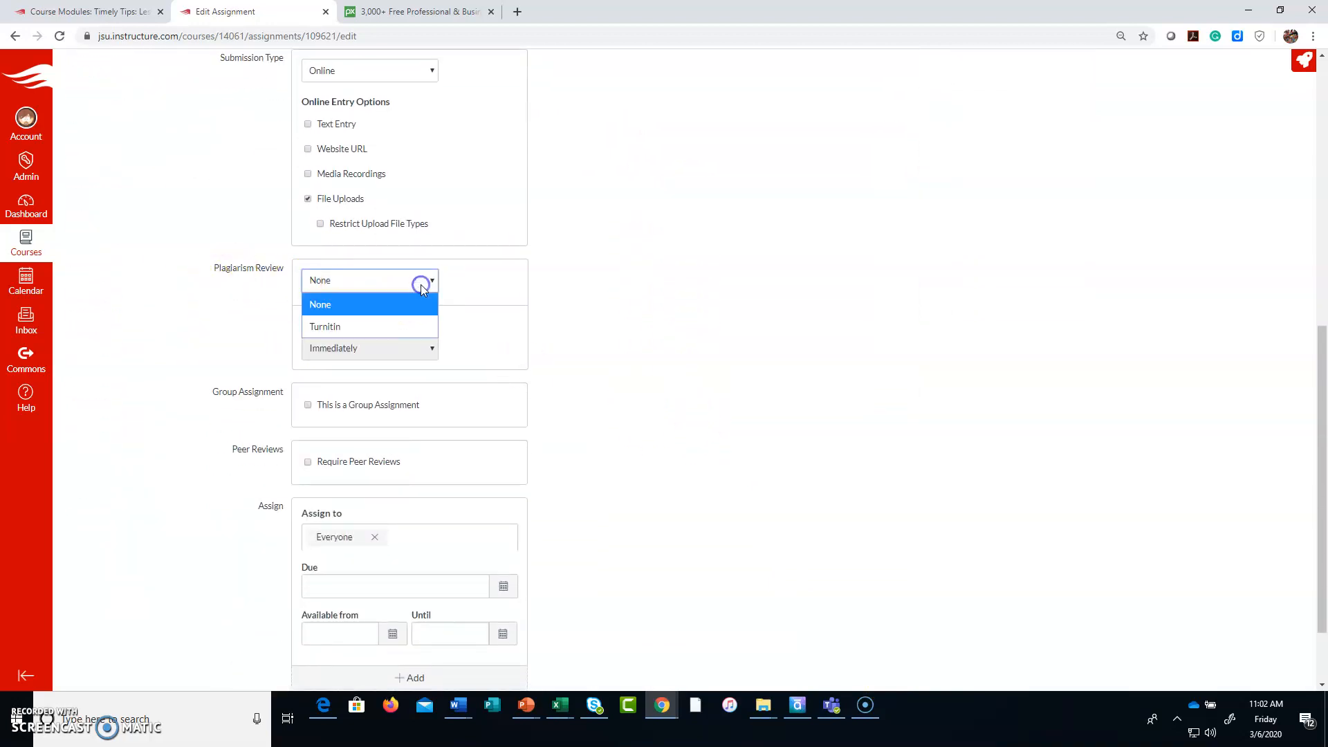
pyautogui.click(415, 327)
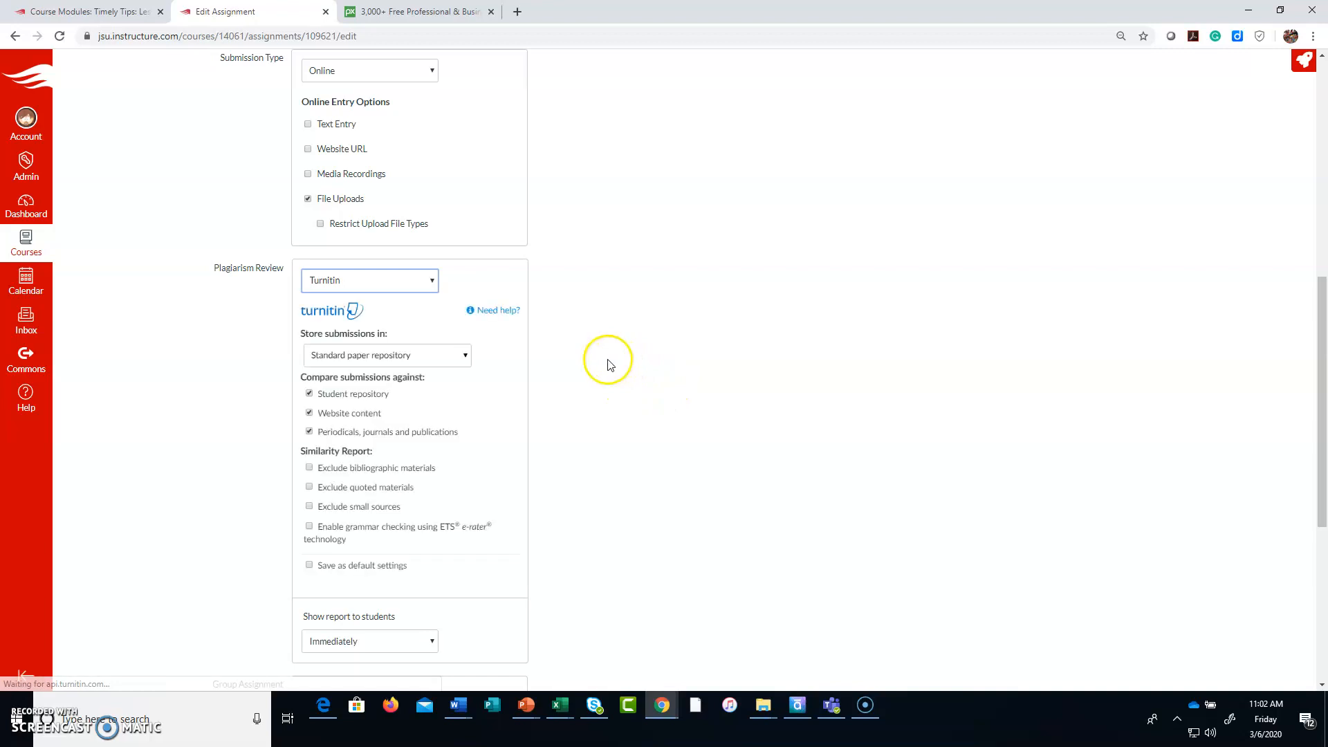
# Step: Set the assignment's due date for everyone to April 30, 2020 at 11:59pm
pyautogui.scroll(-1, 515, 361)
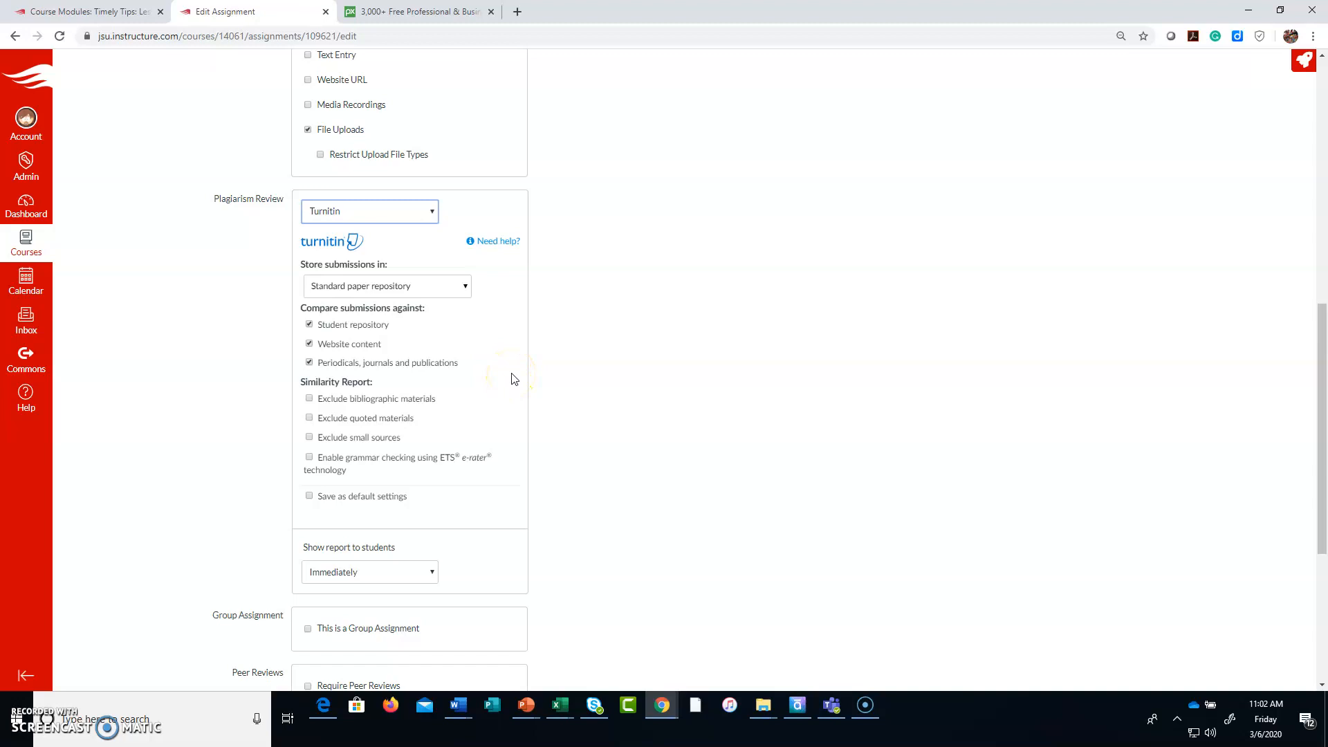
pyautogui.scroll(-2, 514, 379)
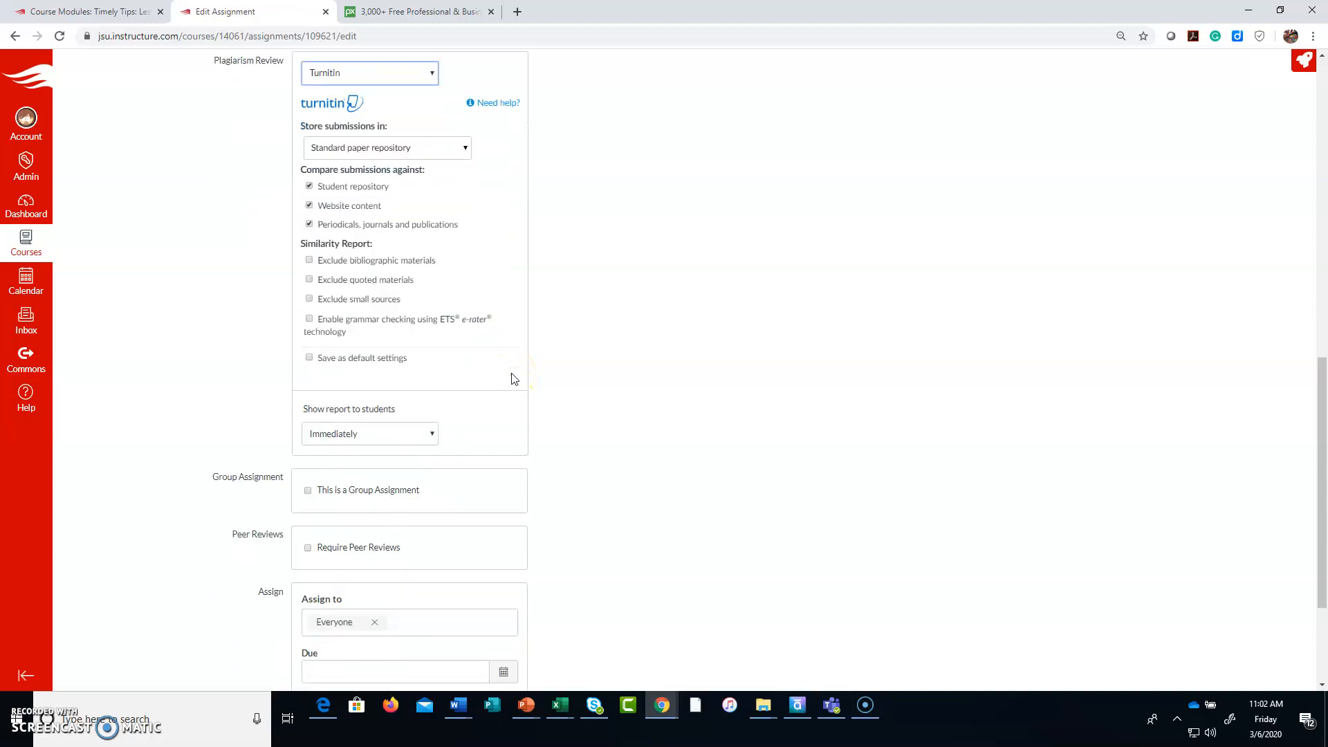
pyautogui.scroll(-1, 477, 391)
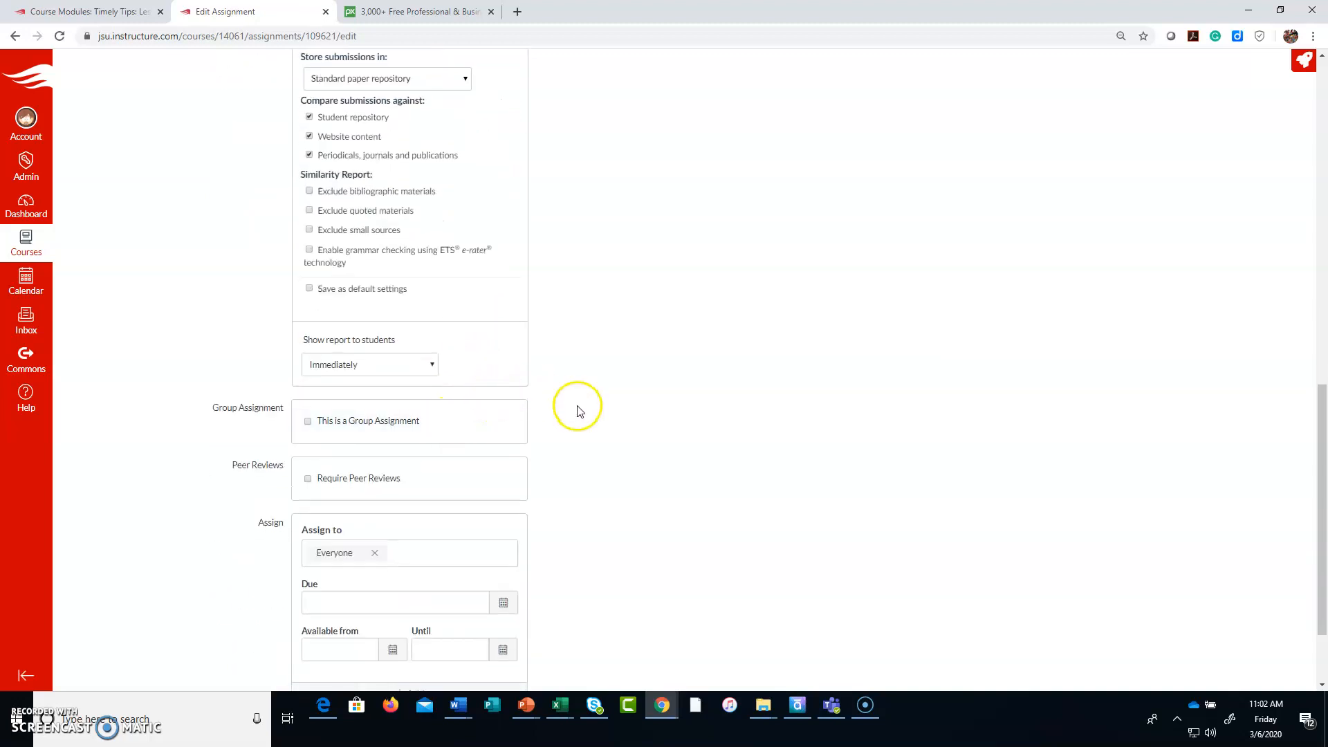
pyautogui.scroll(-2, 623, 408)
pyautogui.click(503, 490)
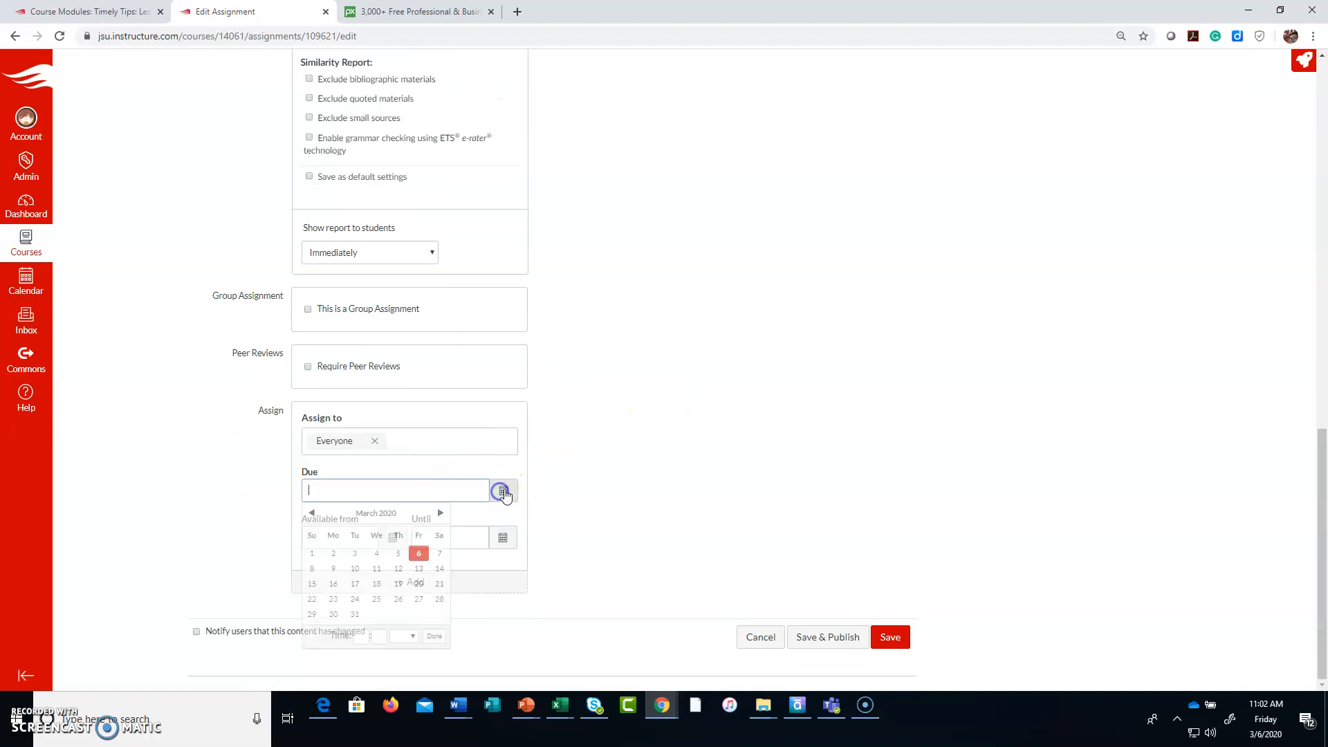
pyautogui.click(440, 513)
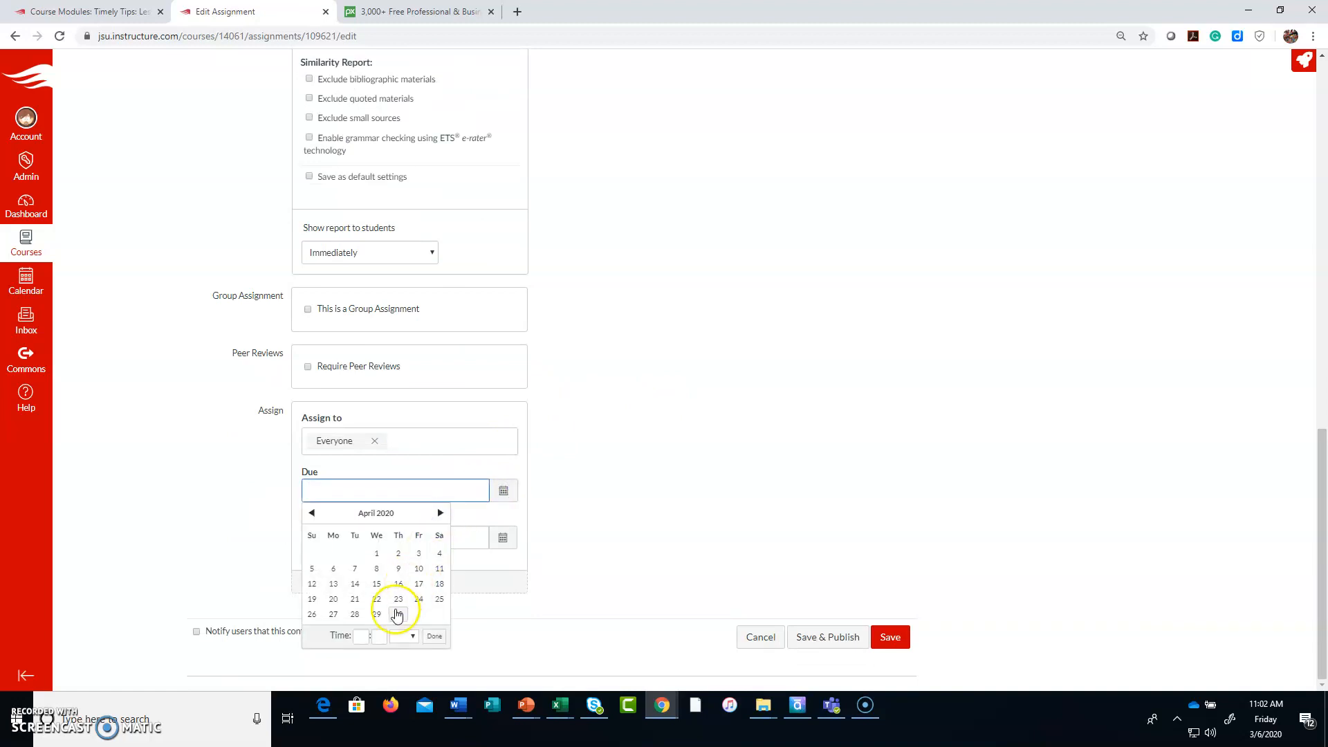
pyautogui.click(398, 614)
pyautogui.click(365, 636)
pyautogui.write('11')
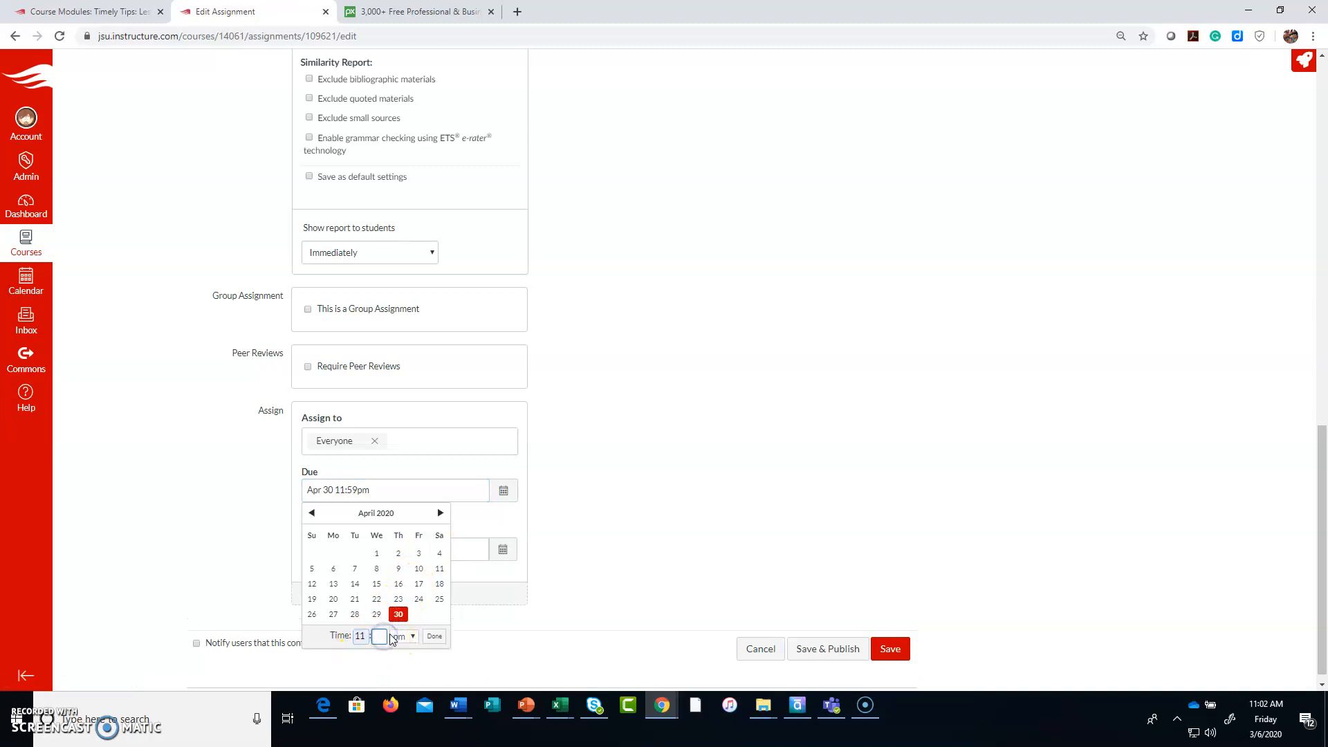
pyautogui.click(430, 637)
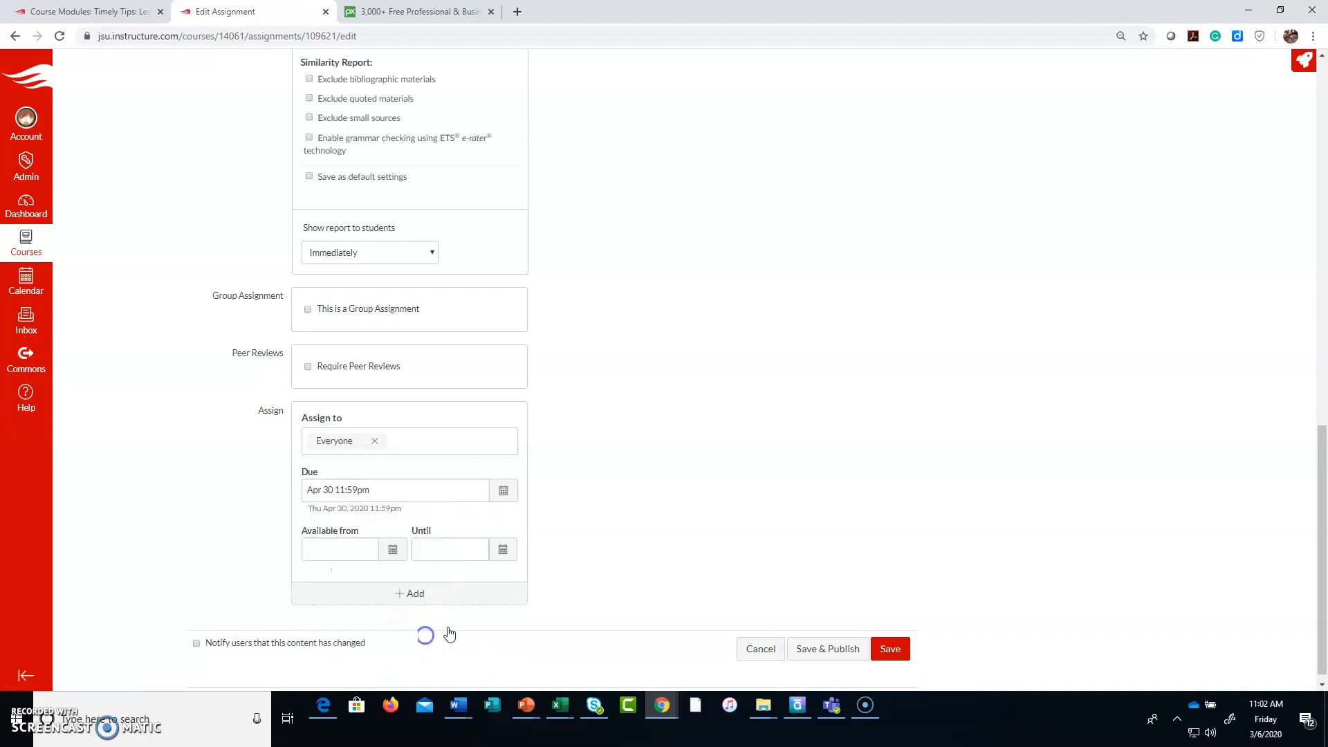
# Step: Set the assignment's Until date to April 30, 2020
pyautogui.click(503, 549)
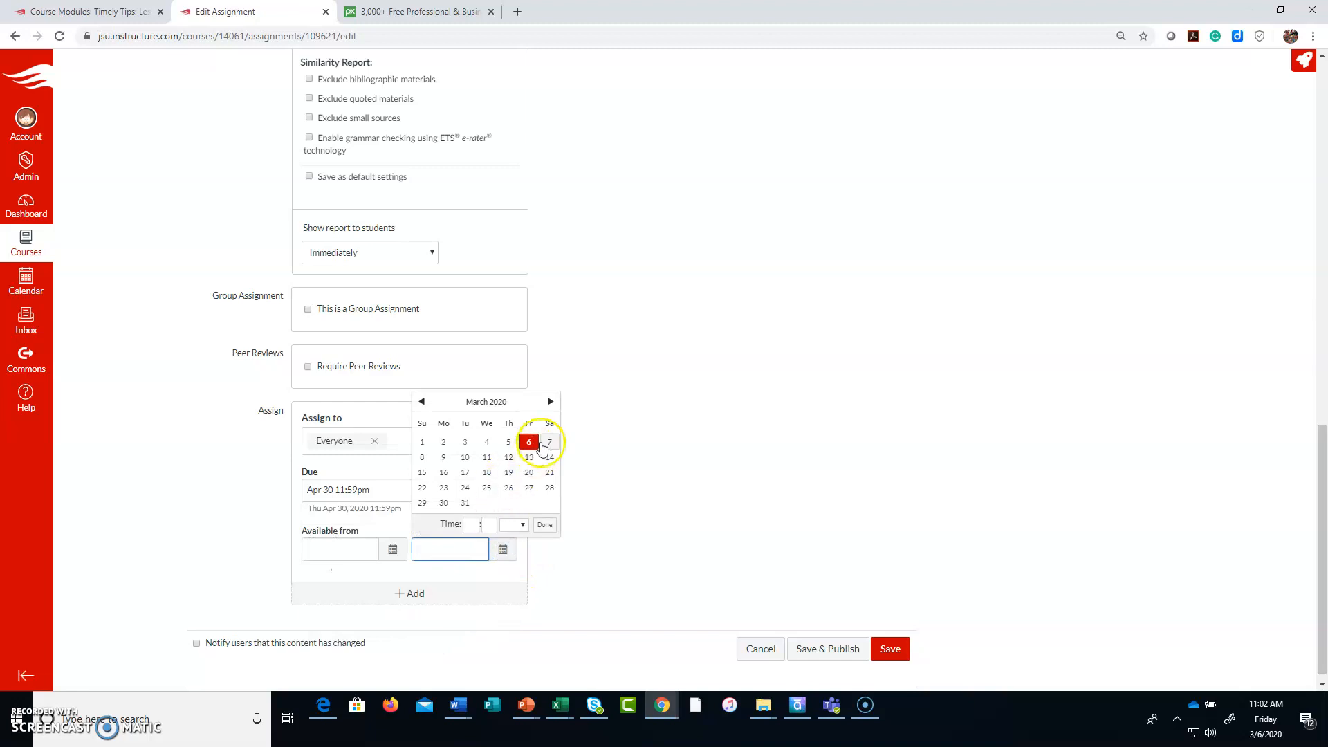
pyautogui.click(551, 403)
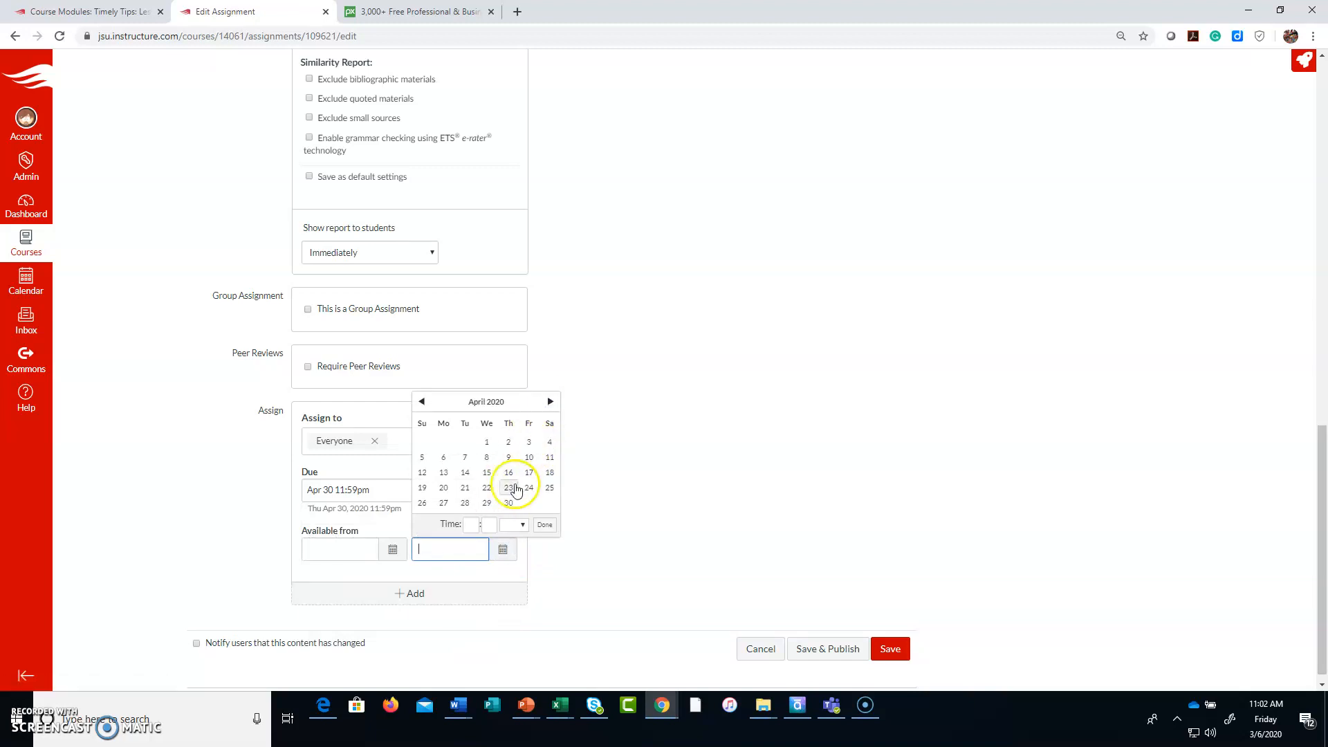
pyautogui.click(509, 503)
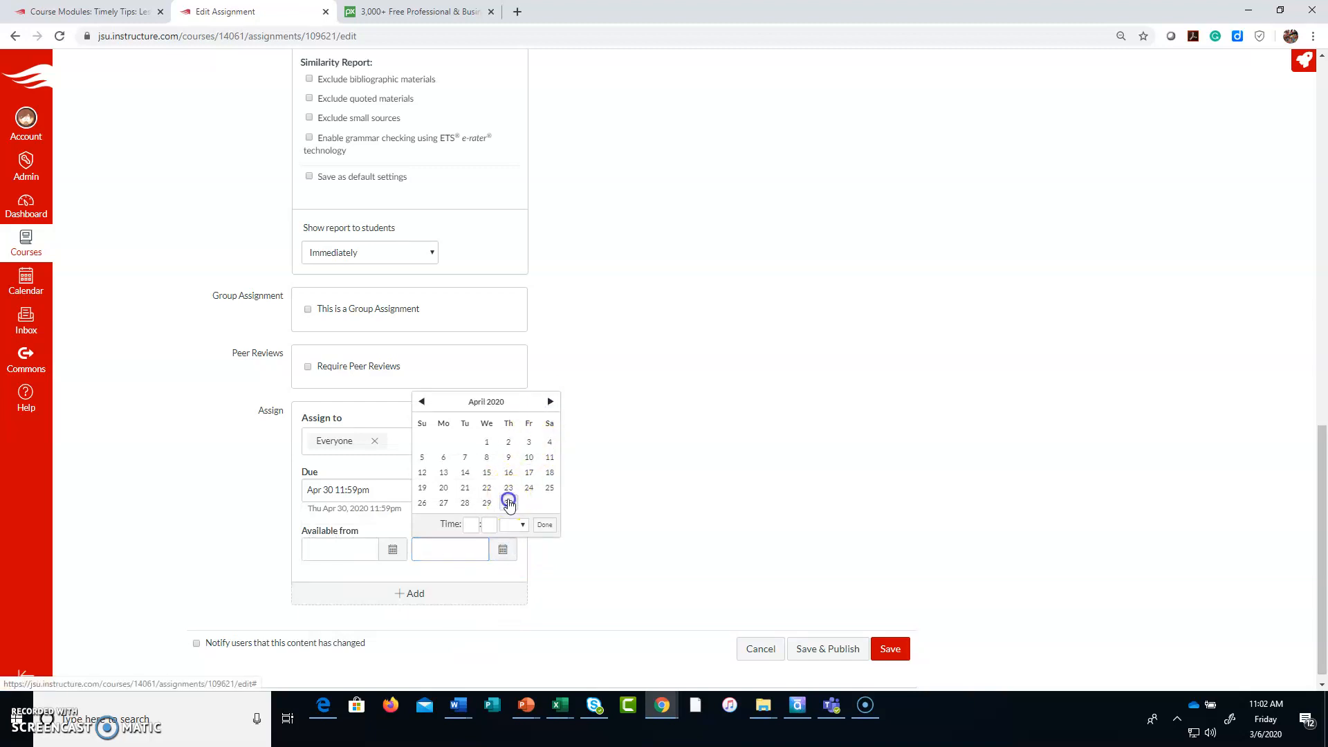
pyautogui.click(544, 525)
# Step: Review the Topic Report Paper settings, then save and publish the assignment
pyautogui.scroll(15, 865, 491)
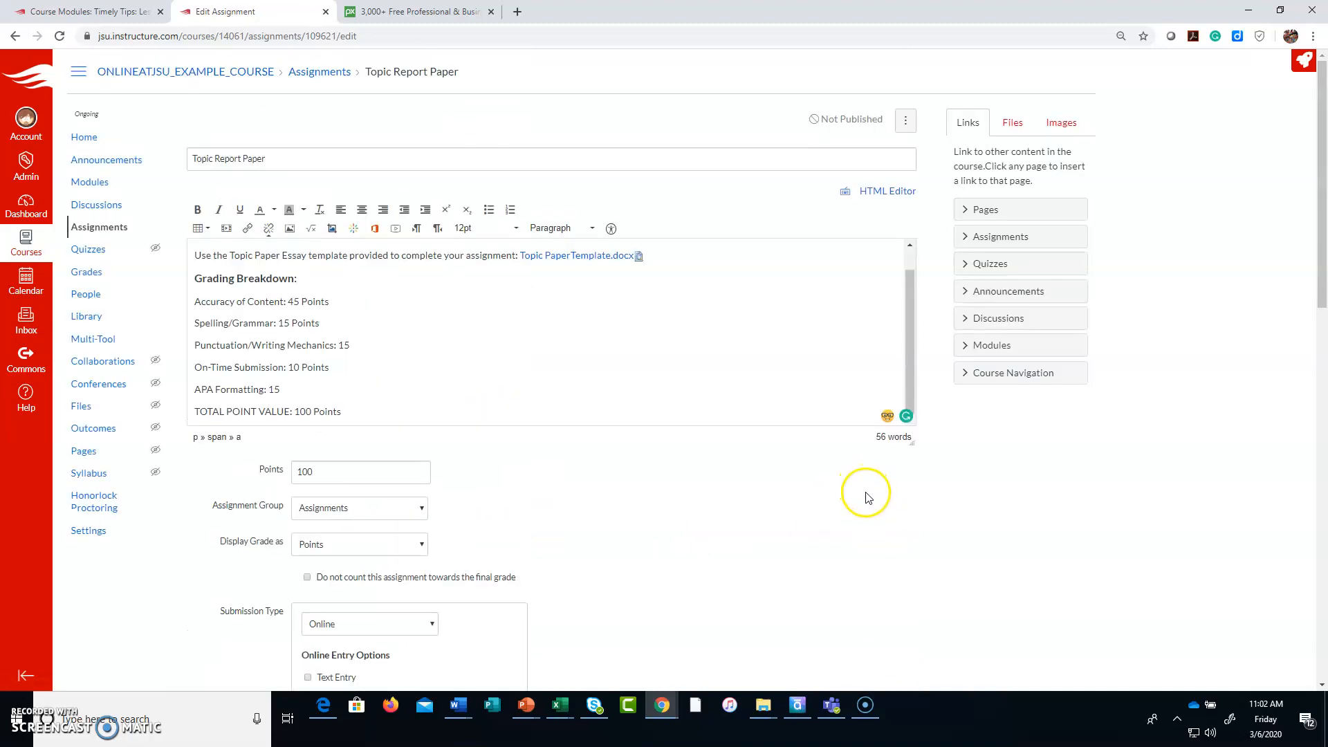
pyautogui.scroll(-15, 860, 503)
pyautogui.click(841, 638)
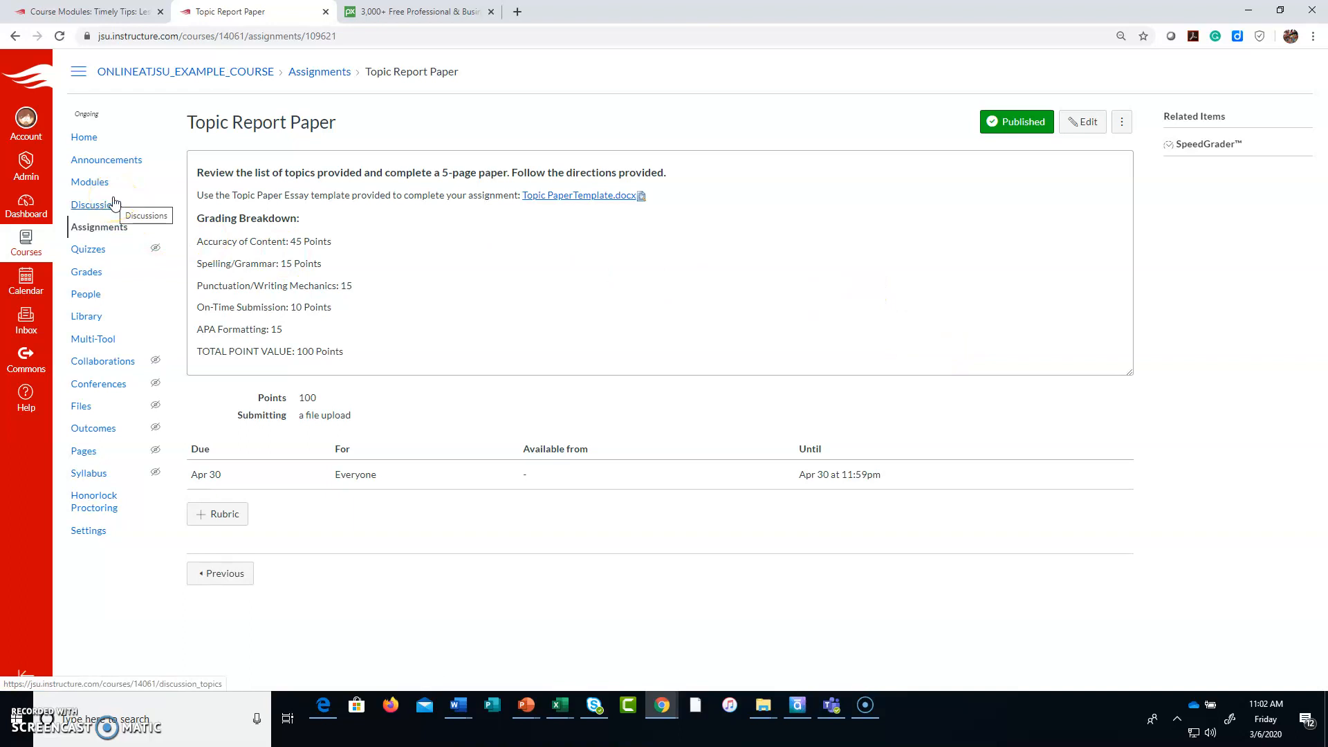
# Step: Reopen the Topic Report Paper for editing and insert "and select a topic of interest." after "Review the list of topics provided"
pyautogui.click(1121, 122)
pyautogui.click(1083, 125)
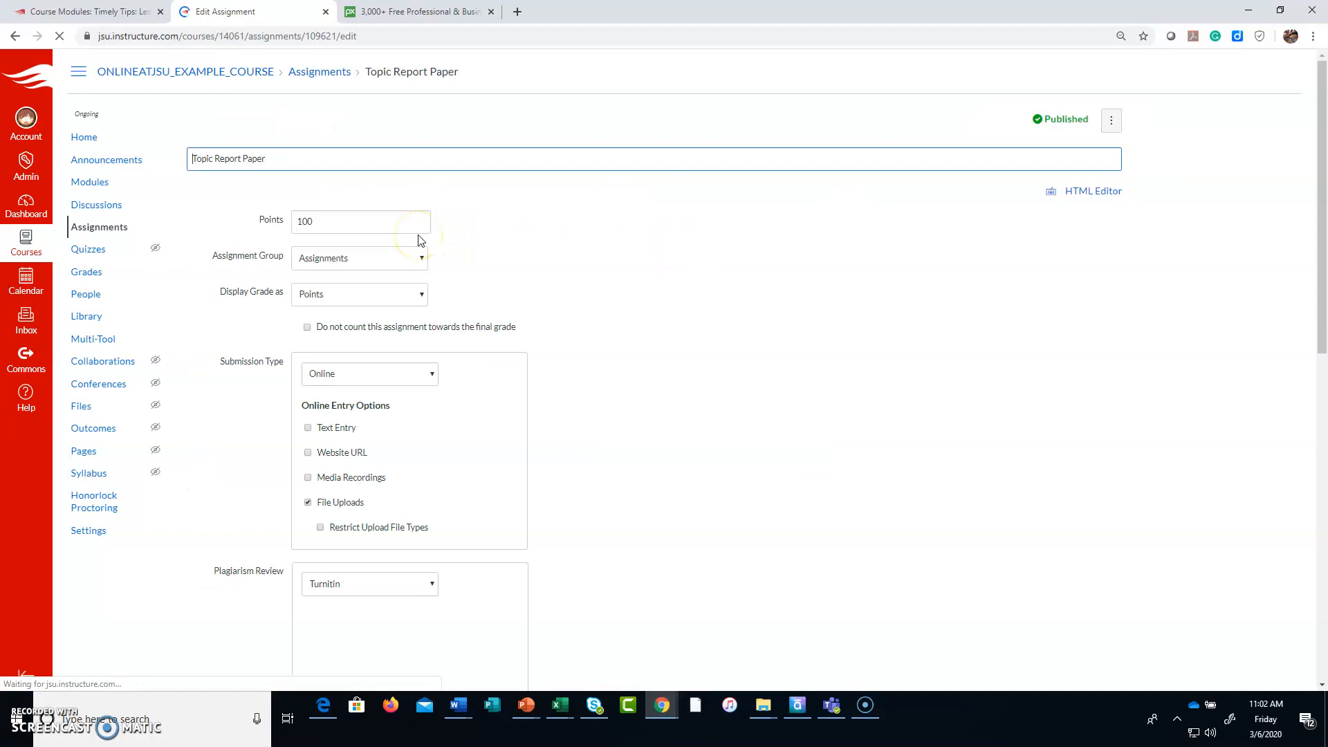
pyautogui.click(361, 258)
pyautogui.write('and select a topic of ')
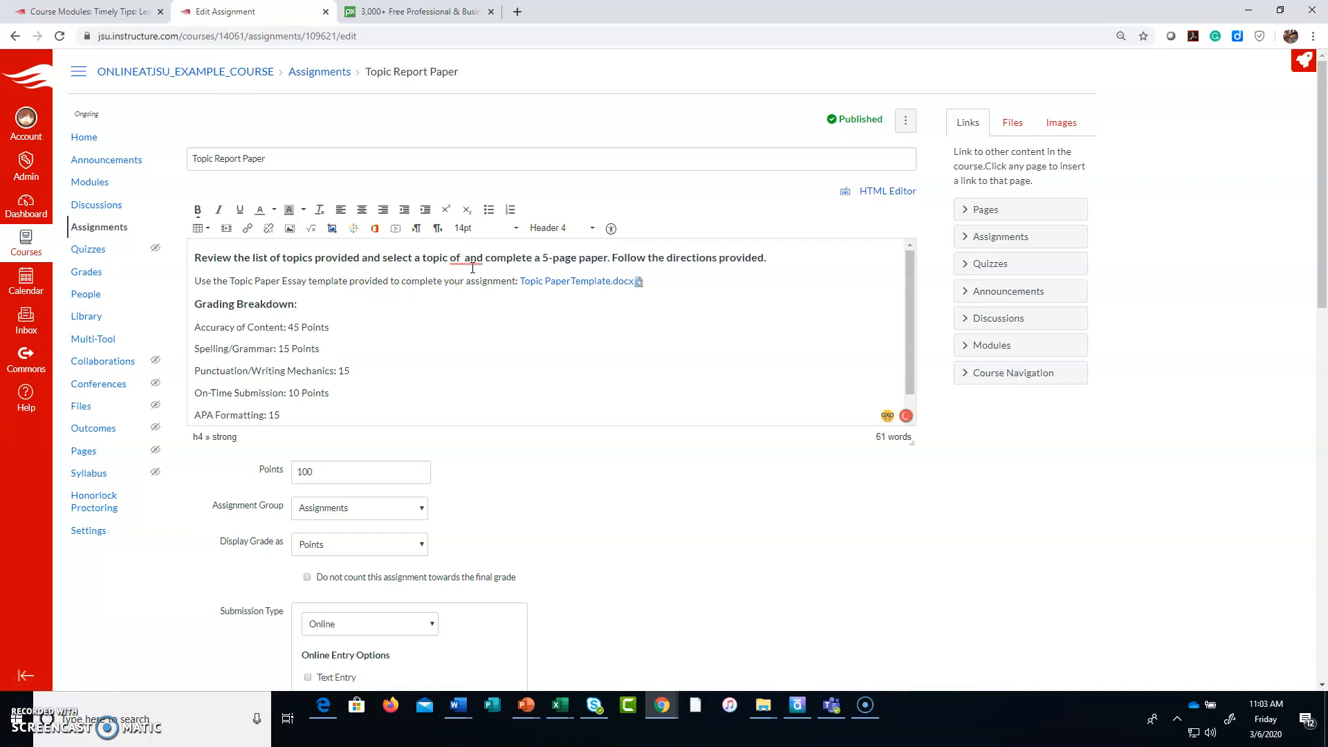
pyautogui.write('interest.')
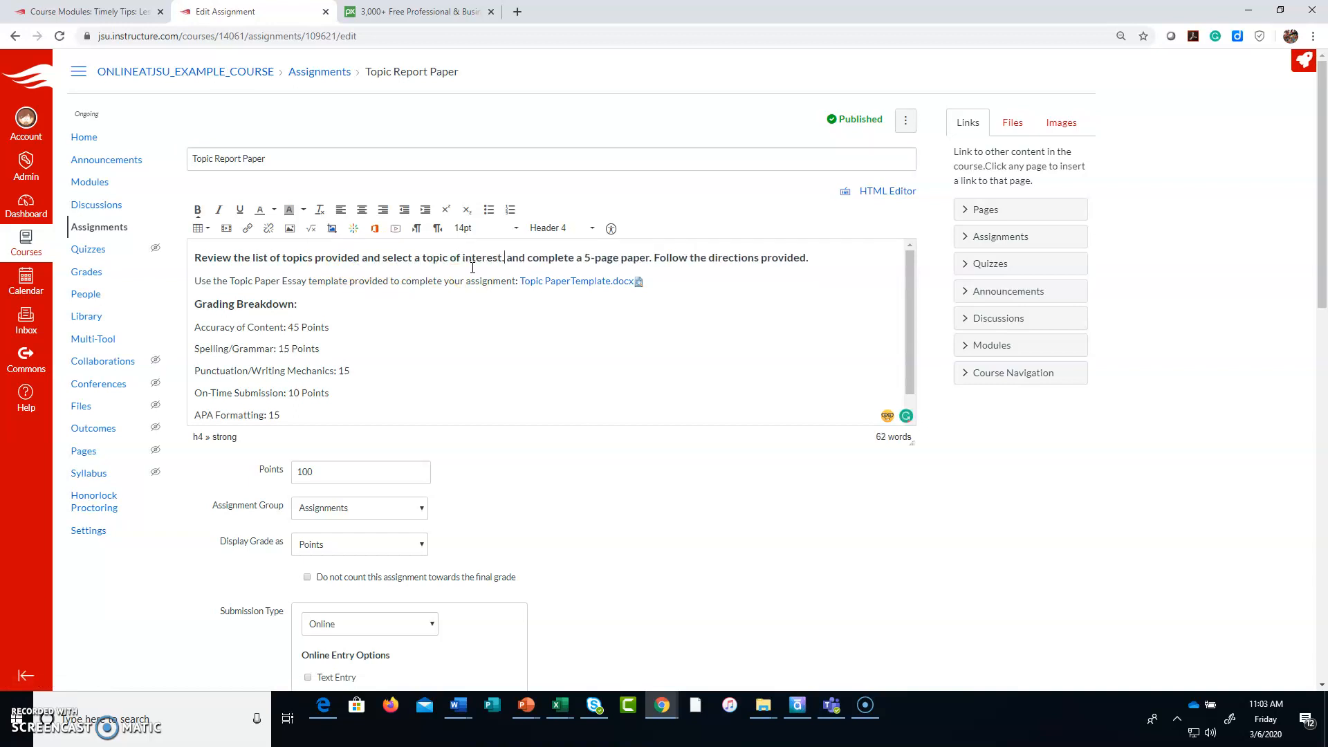
# Step: Replace "and complete a 5-page paper" in the opening instruction with "Write a 5-page position paper"
pyautogui.press('Delete')
pyautogui.press('Delete')
pyautogui.press('Delete')
pyautogui.press('Delete')
pyautogui.press('Delete')
pyautogui.press('Delete')
pyautogui.press('Delete')
pyautogui.press('Delete')
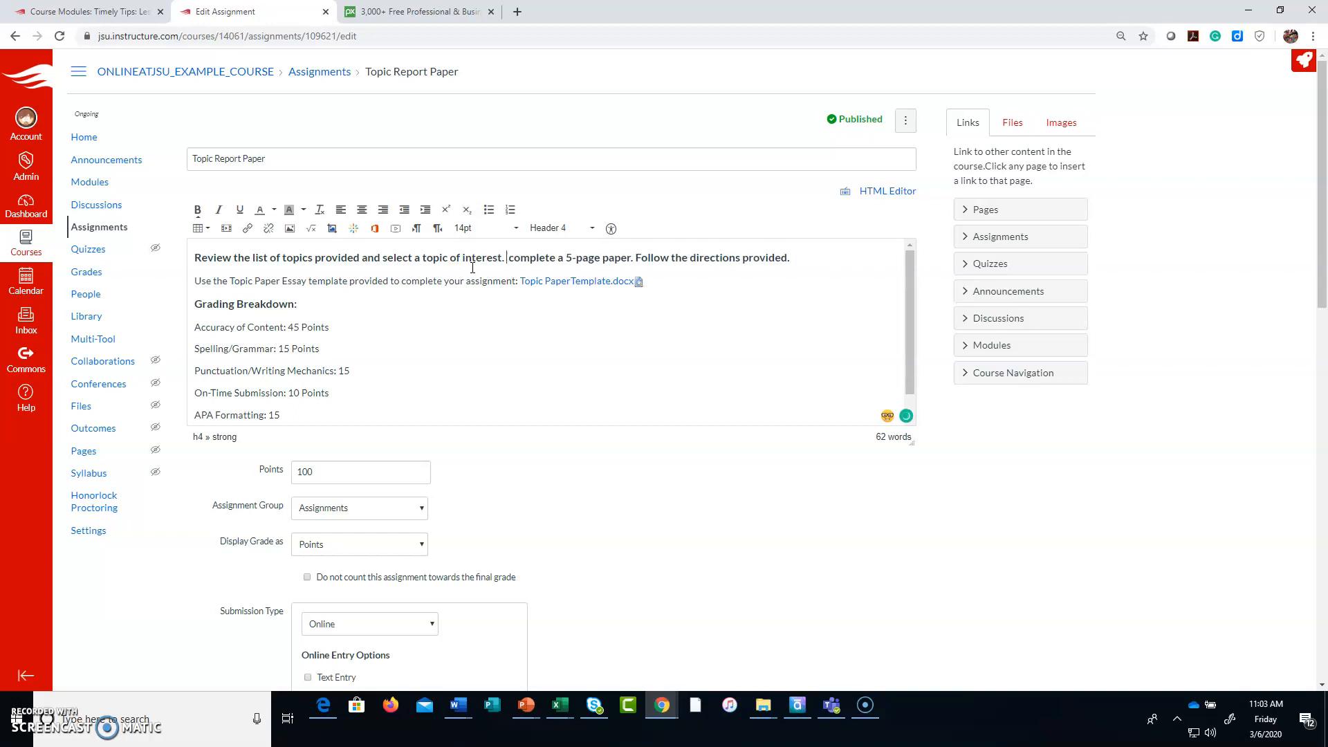
pyautogui.press('Delete')
pyautogui.press('Delete')
pyautogui.press('Delete')
pyautogui.press('Delete')
pyautogui.press('Delete')
pyautogui.press('Delete')
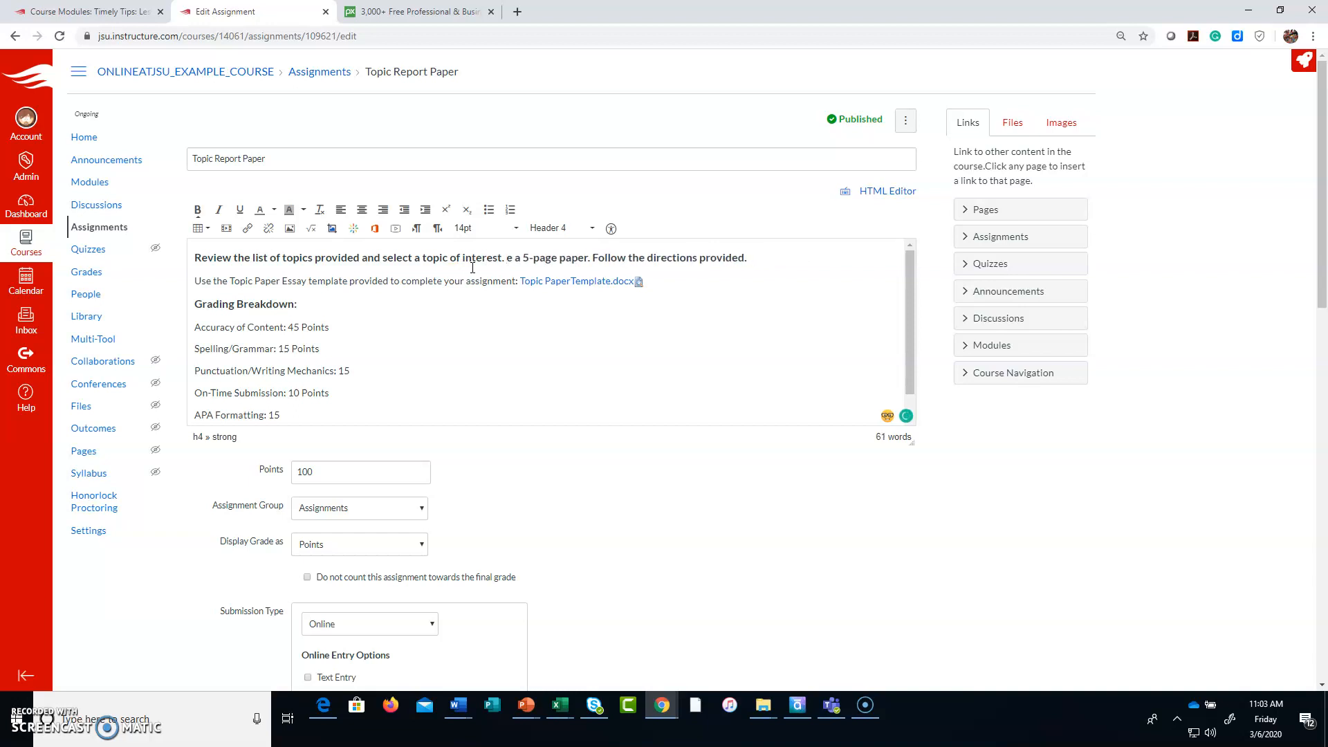
pyautogui.write('Write a 5-')
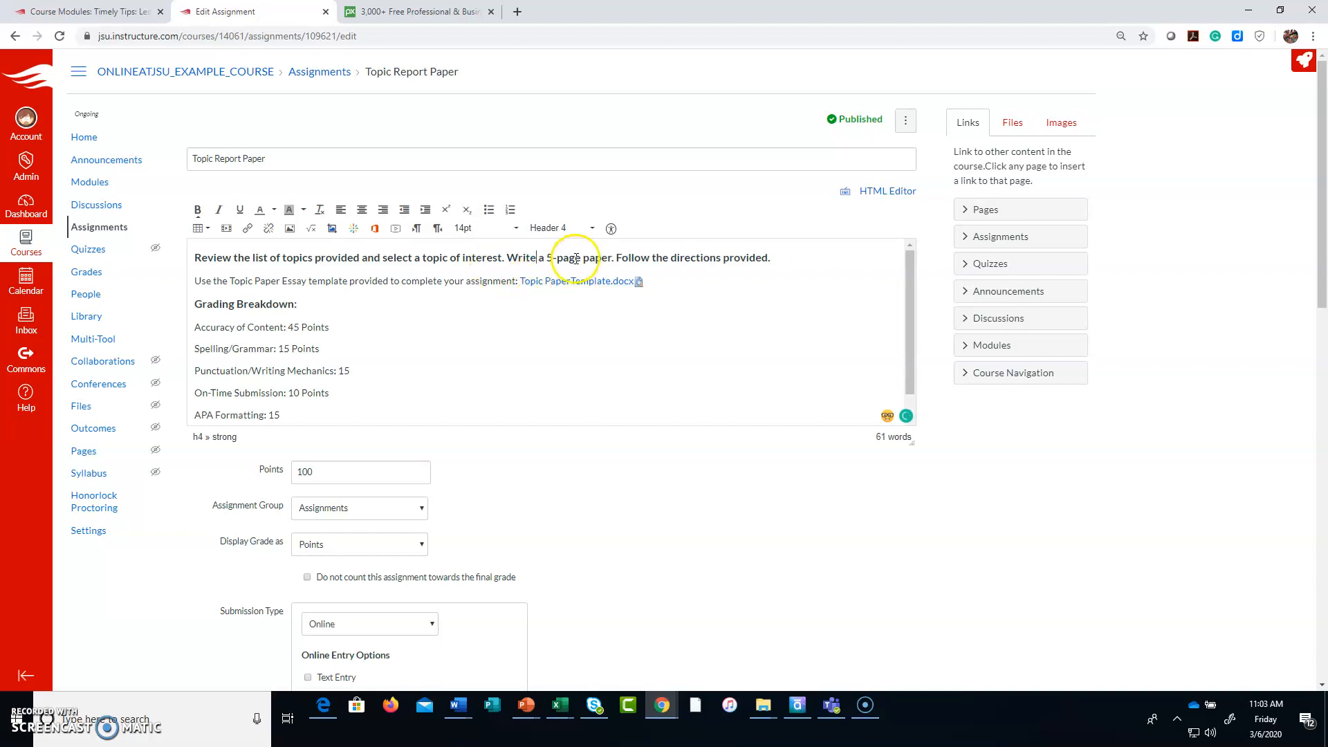
pyautogui.write('page position p')
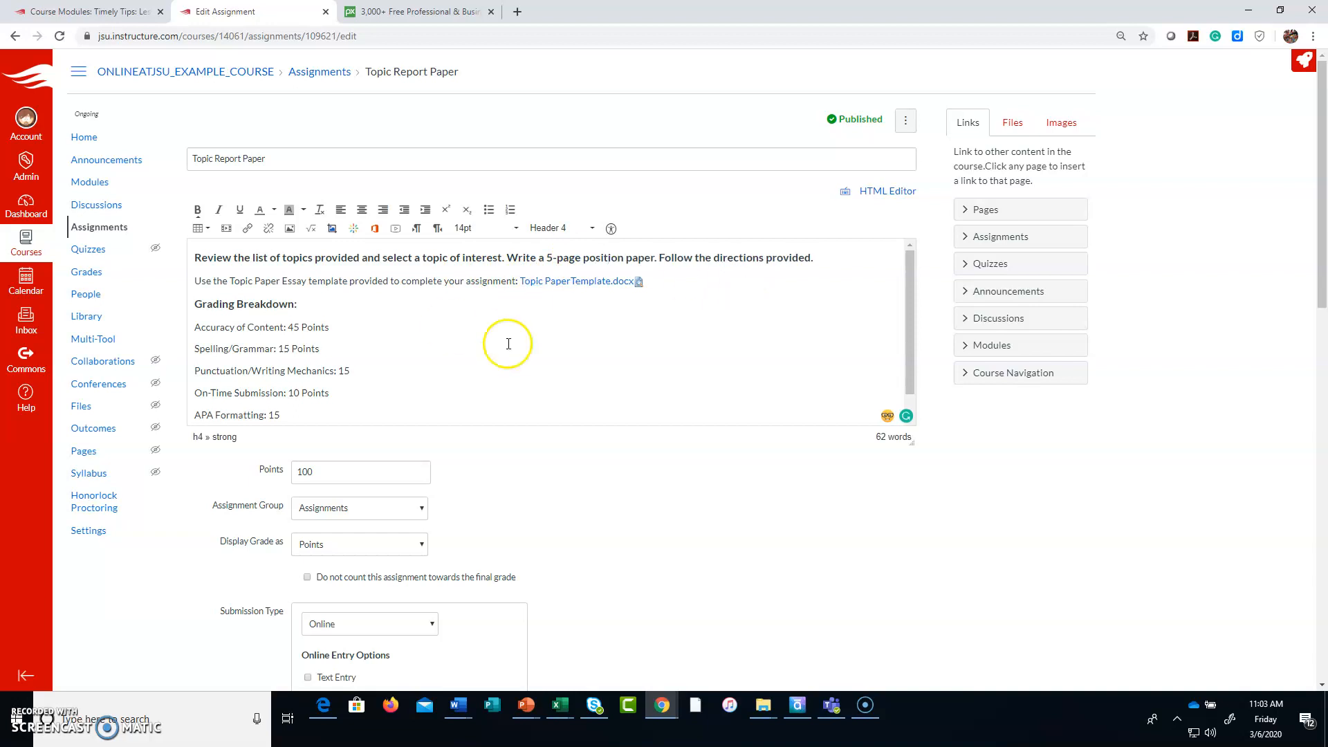
# Step: Save the edited Topic Report Paper and return to the course's Modules page
pyautogui.scroll(-15, 845, 475)
pyautogui.click(897, 635)
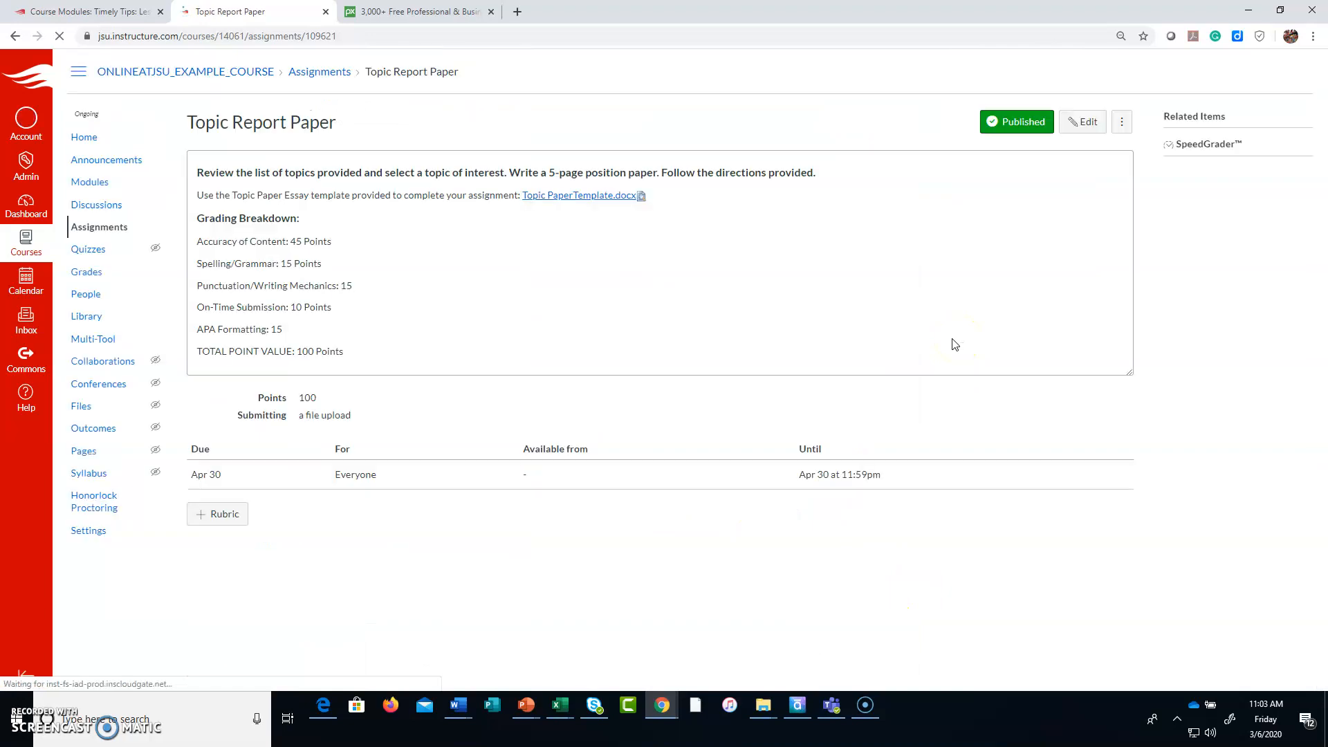
pyautogui.click(89, 183)
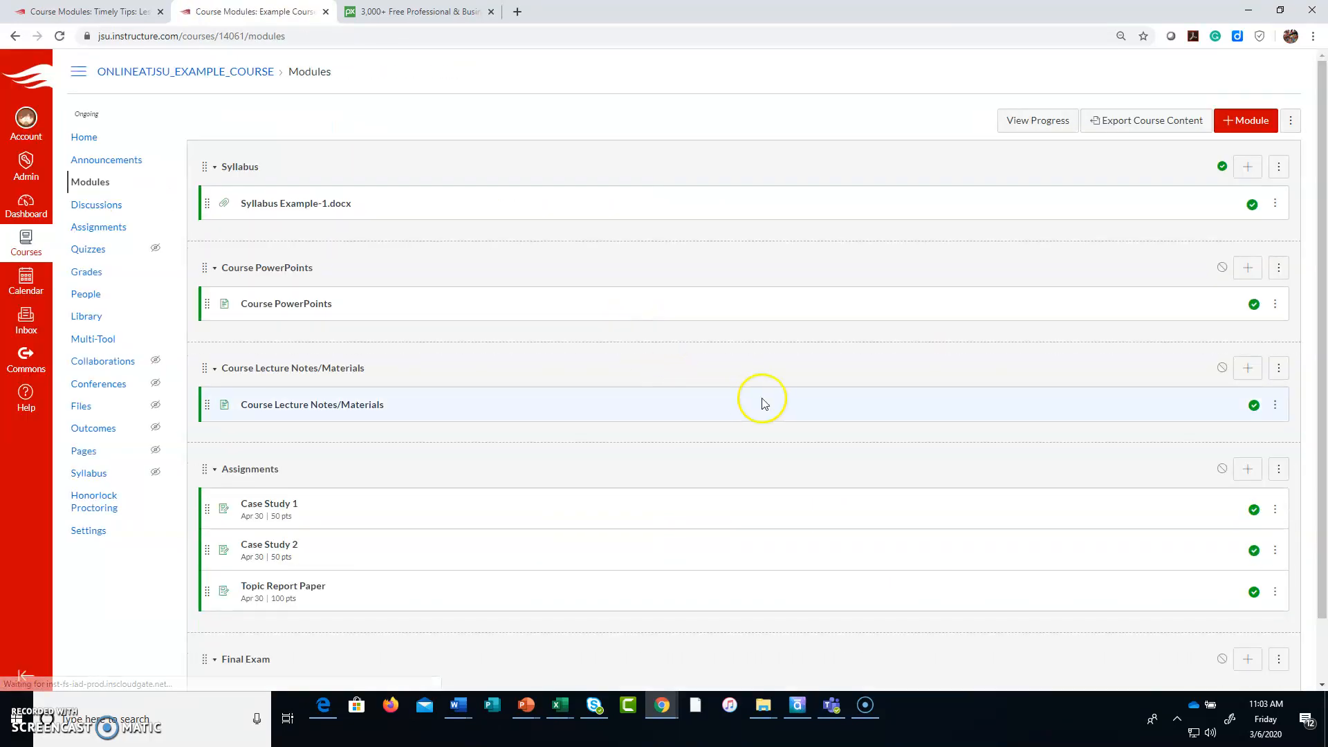
pyautogui.click(864, 712)
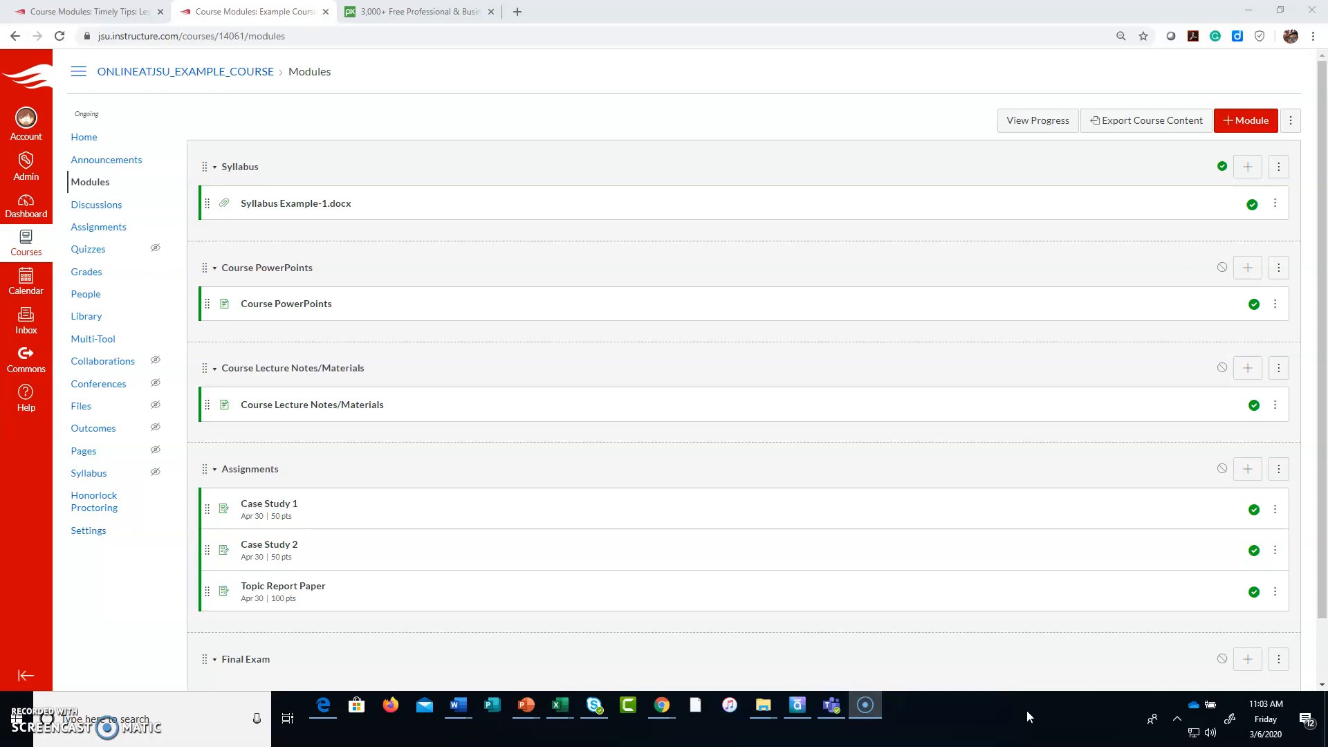
pyautogui.scroll(-1, 1008, 539)
pyautogui.scroll(1, 1009, 540)
# Step: Publish the Course PowerPoints, Course Lecture Notes/Materials and Assignments modules
pyautogui.click(1220, 269)
pyautogui.click(1222, 367)
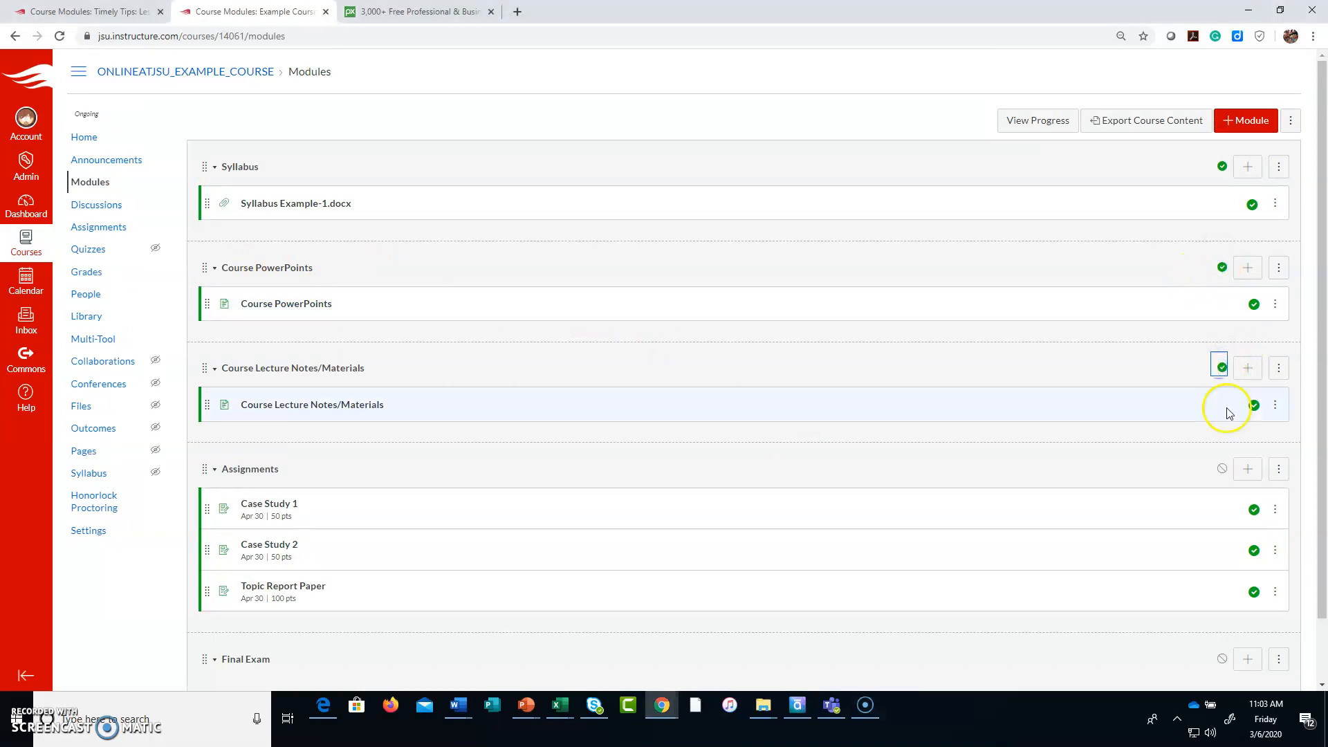
pyautogui.click(1224, 469)
pyautogui.scroll(-1, 1121, 547)
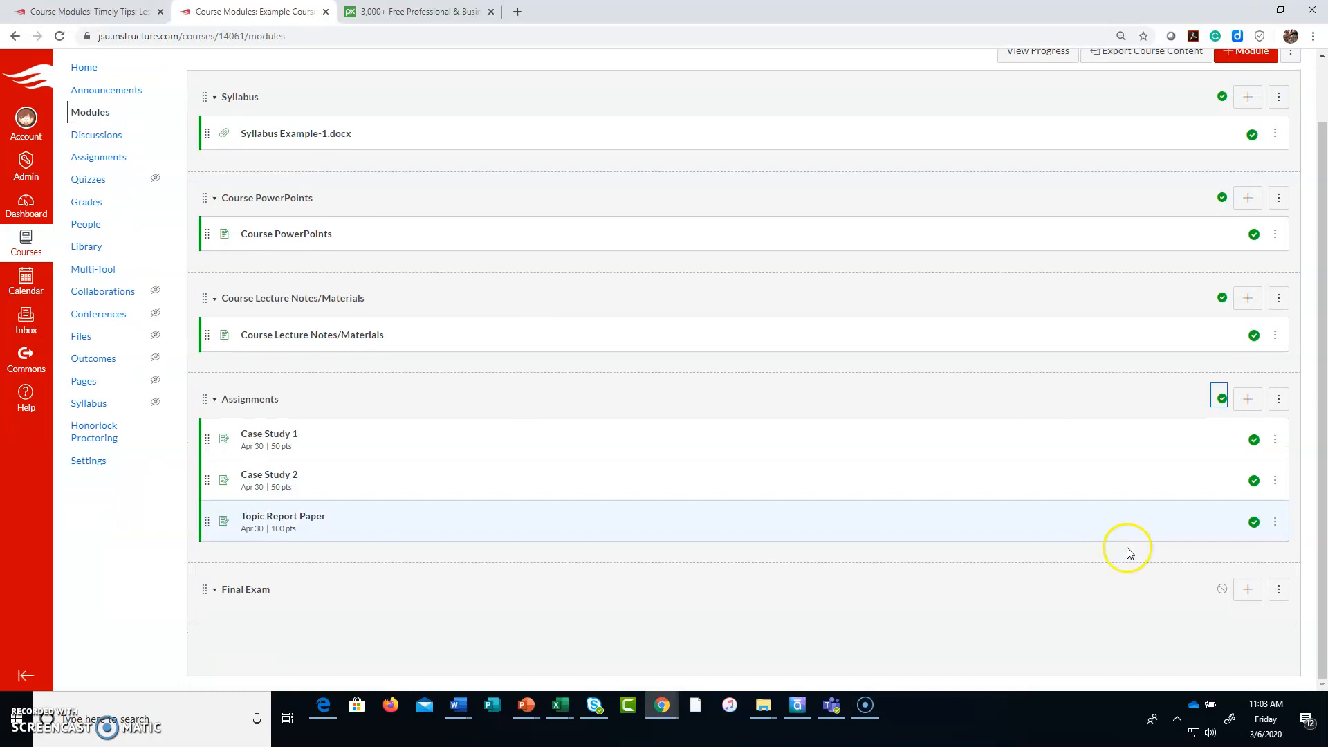